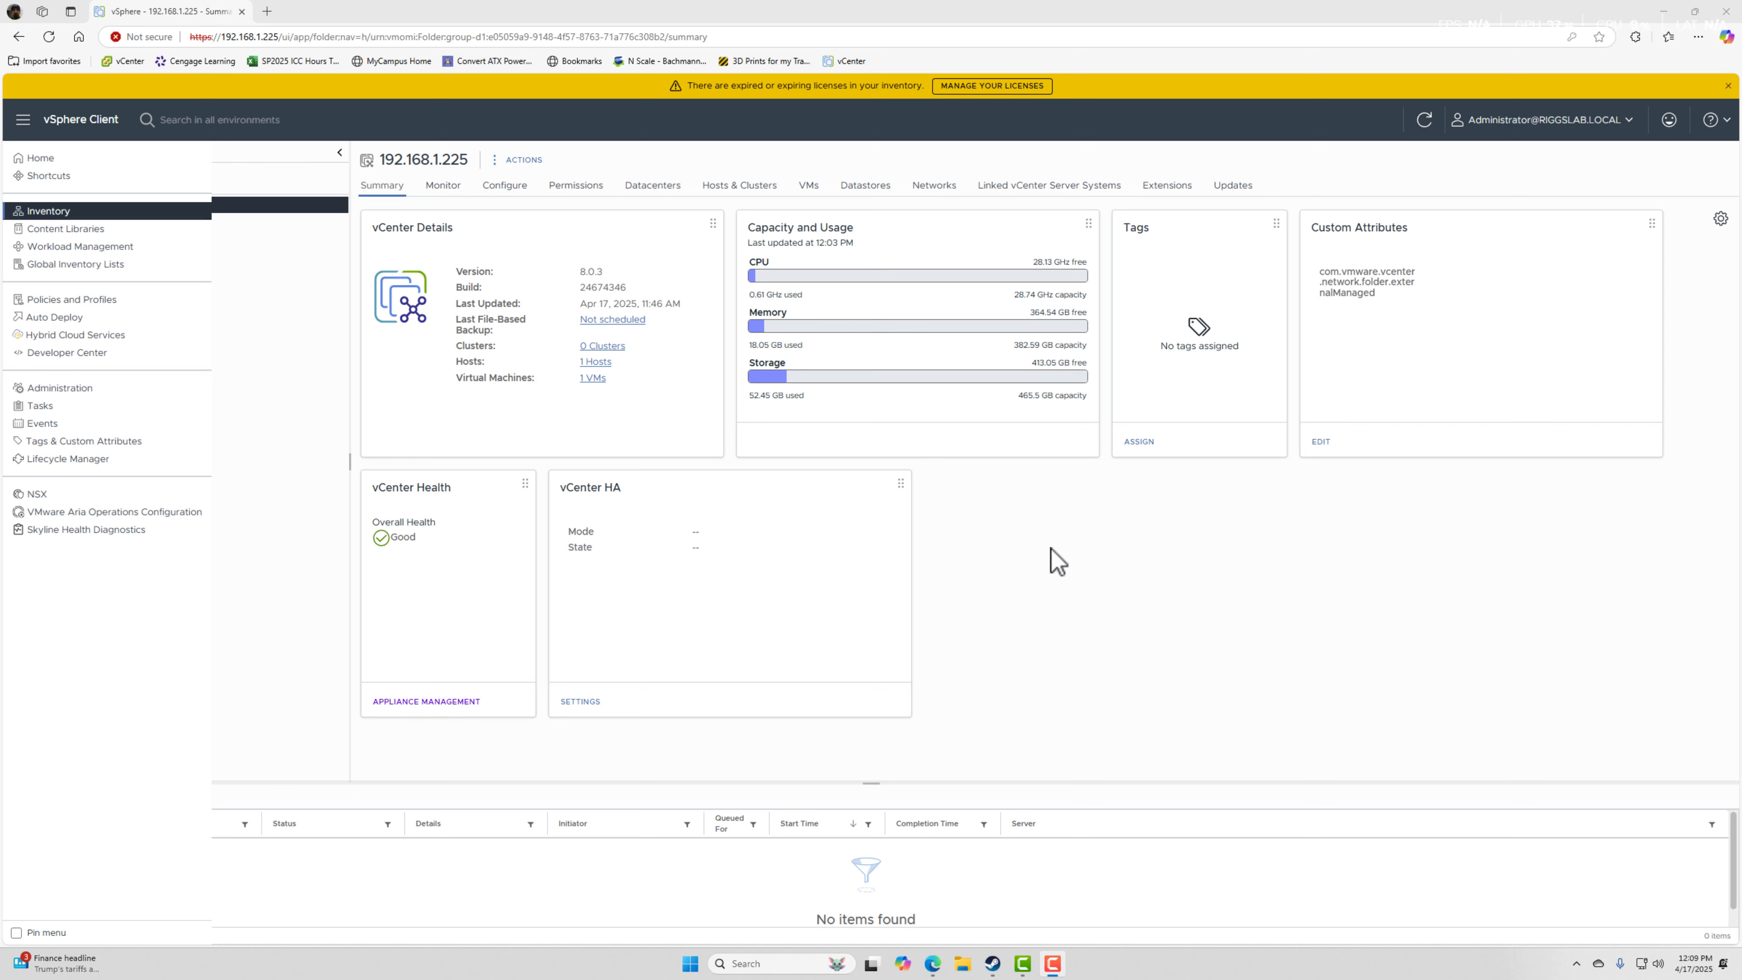
Inspect the existing storage in the vCenter inventory, viewing the RiggsLab datastore list and the ssd01 summary.
left_click(1066, 561)
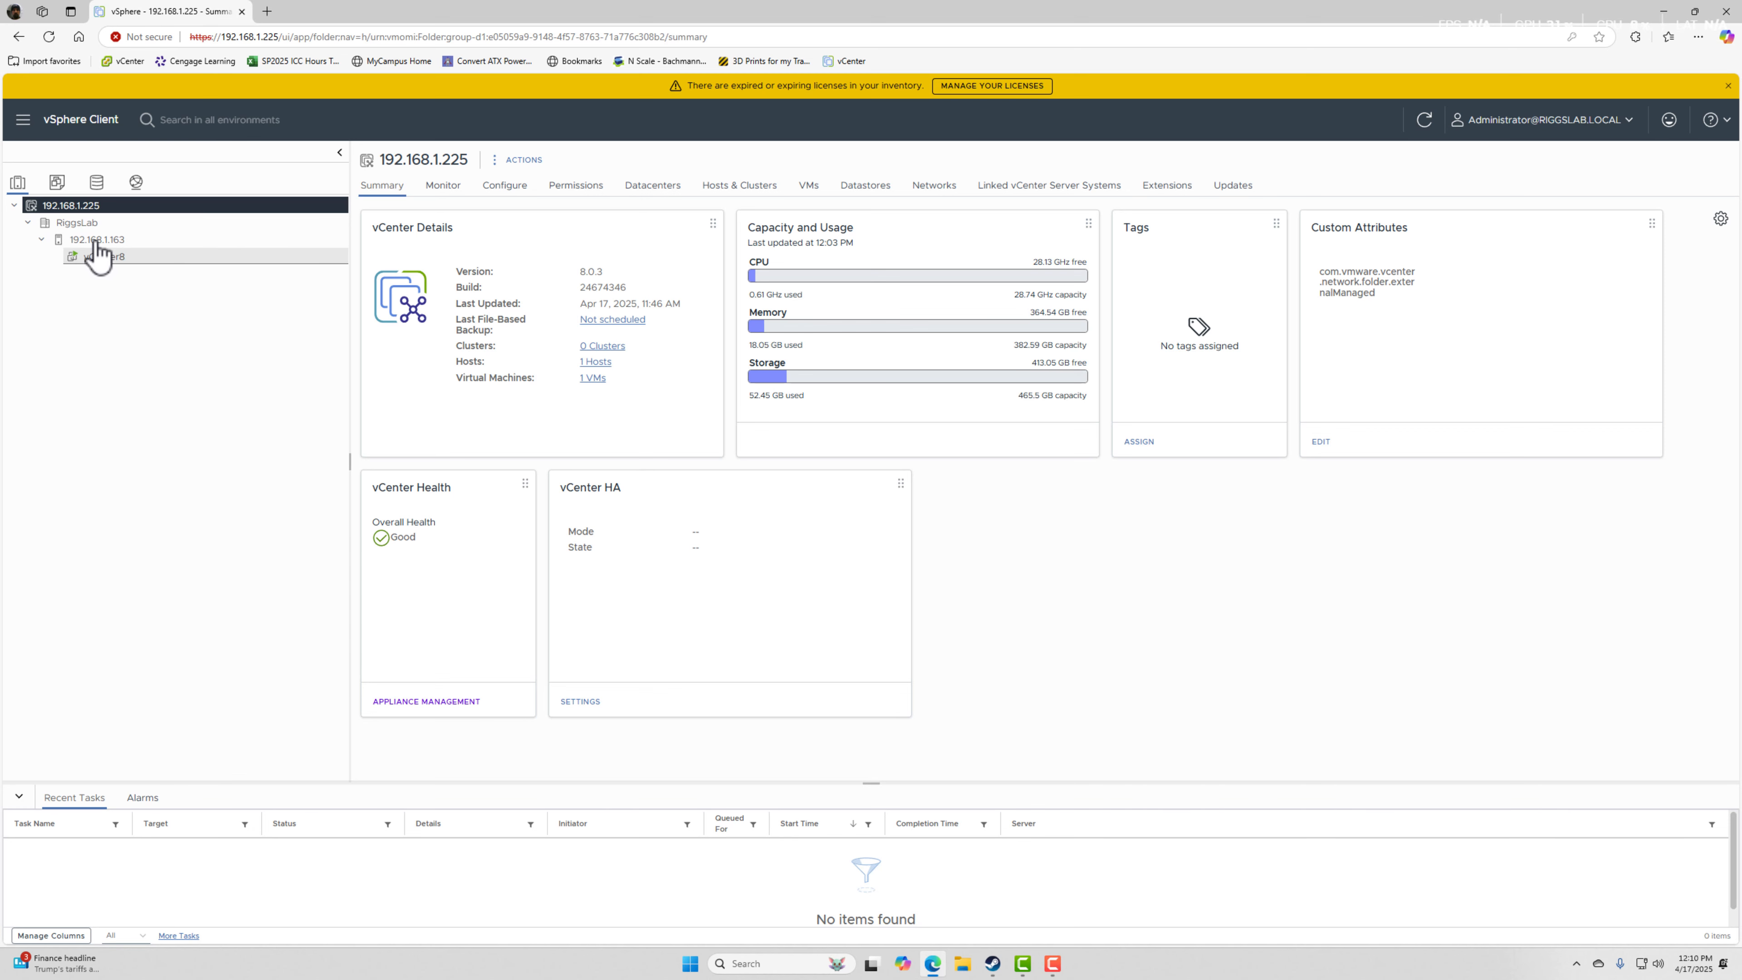
left_click(57, 182)
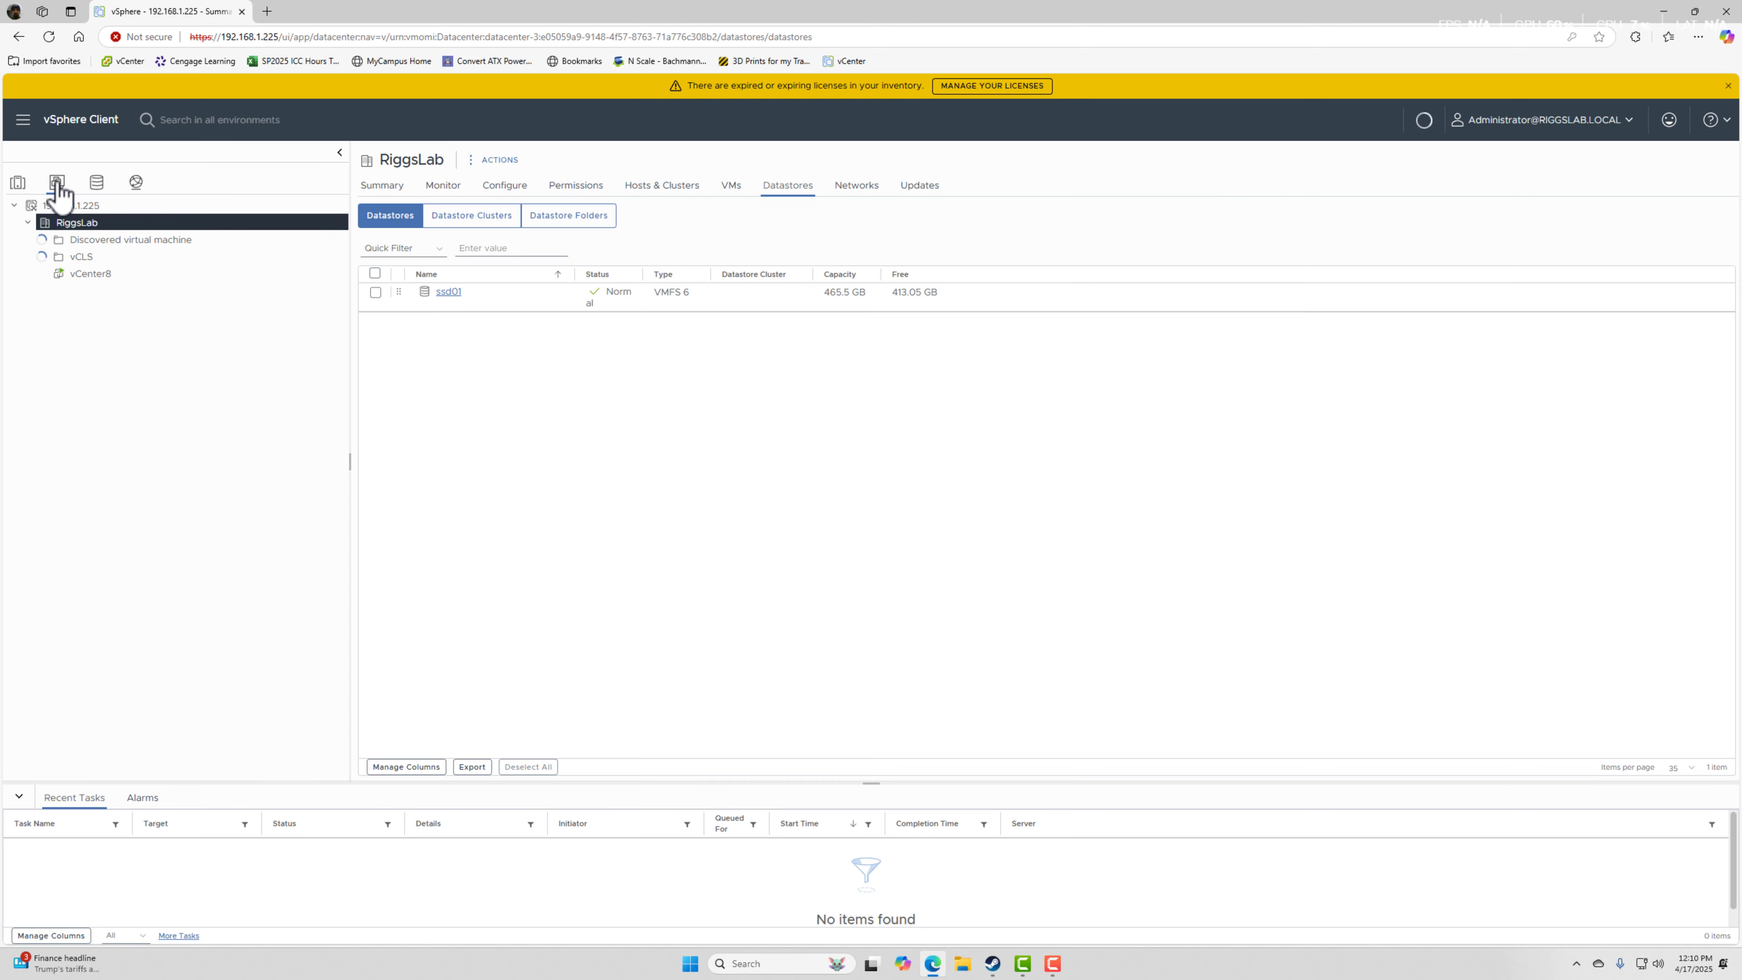
left_click(98, 187)
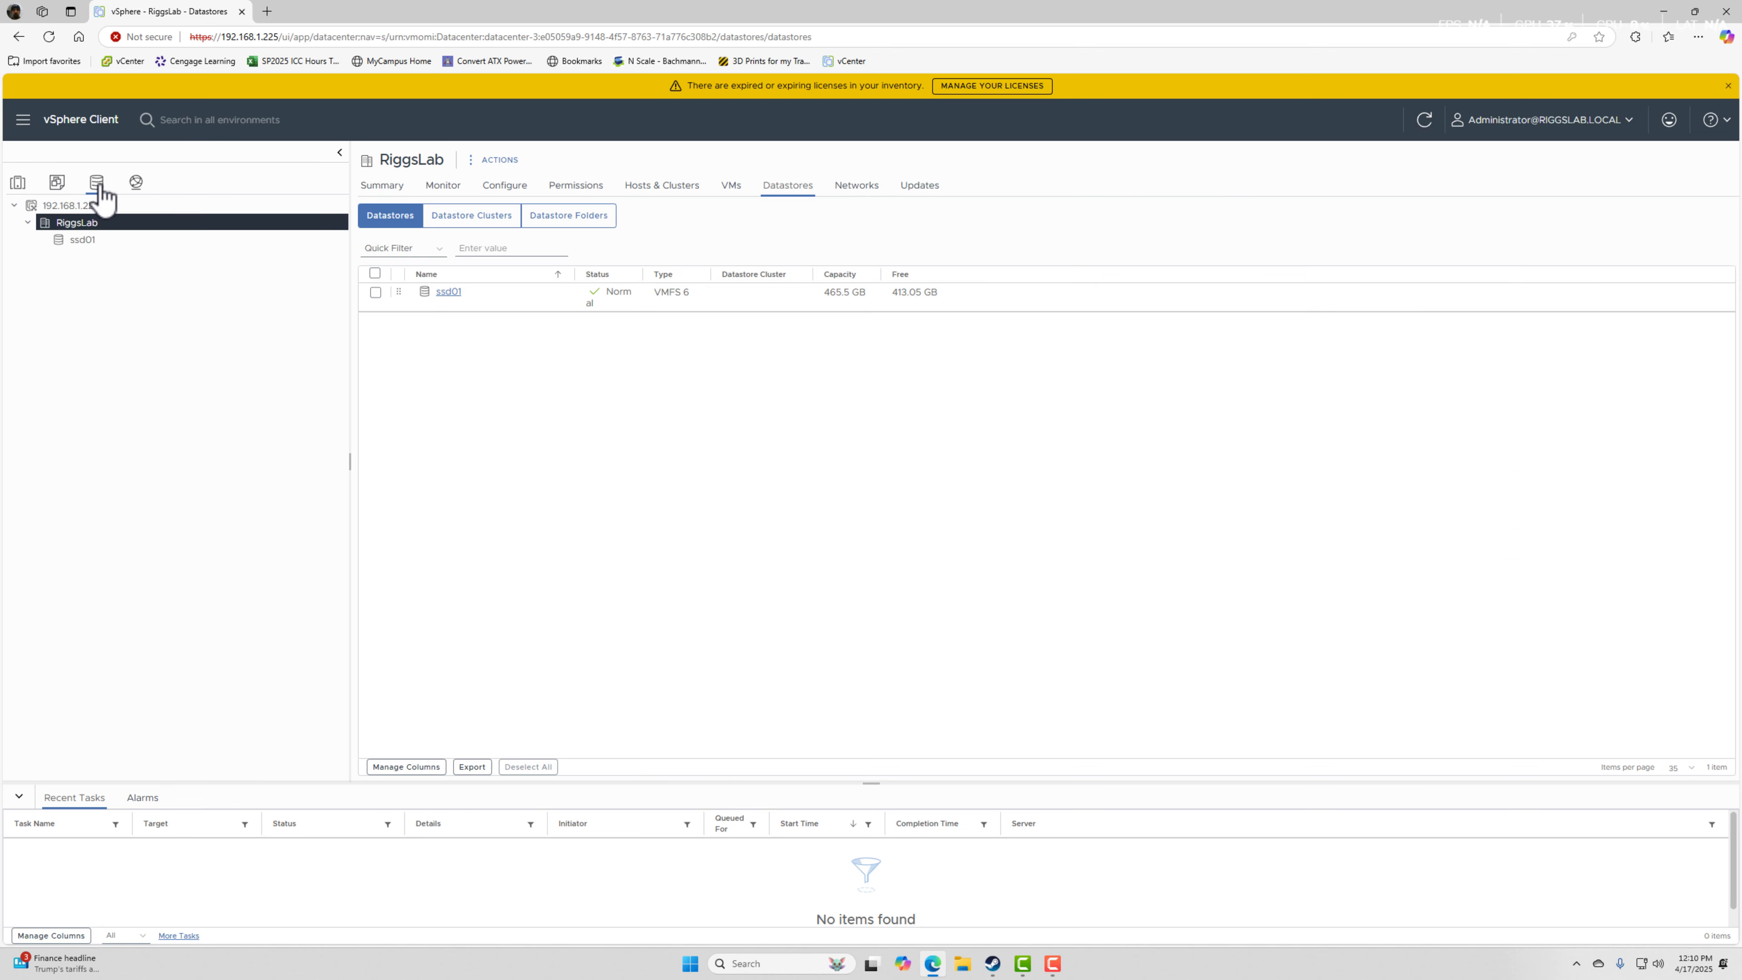
left_click(76, 241)
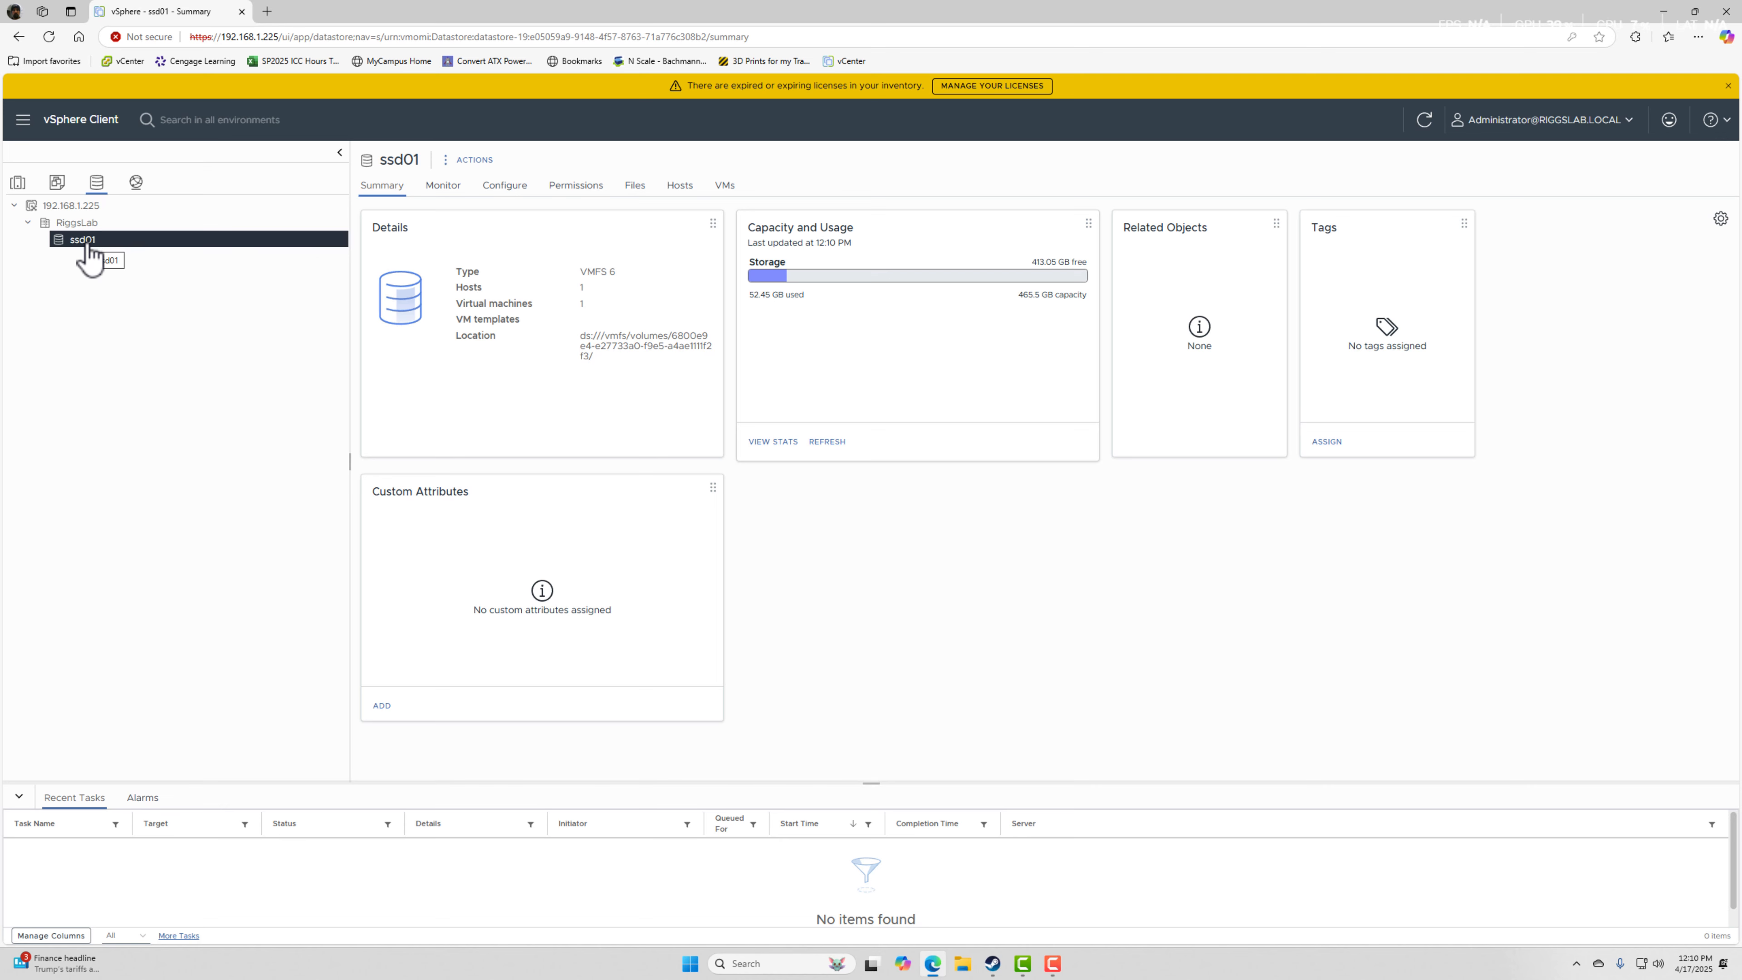
left_click(80, 224)
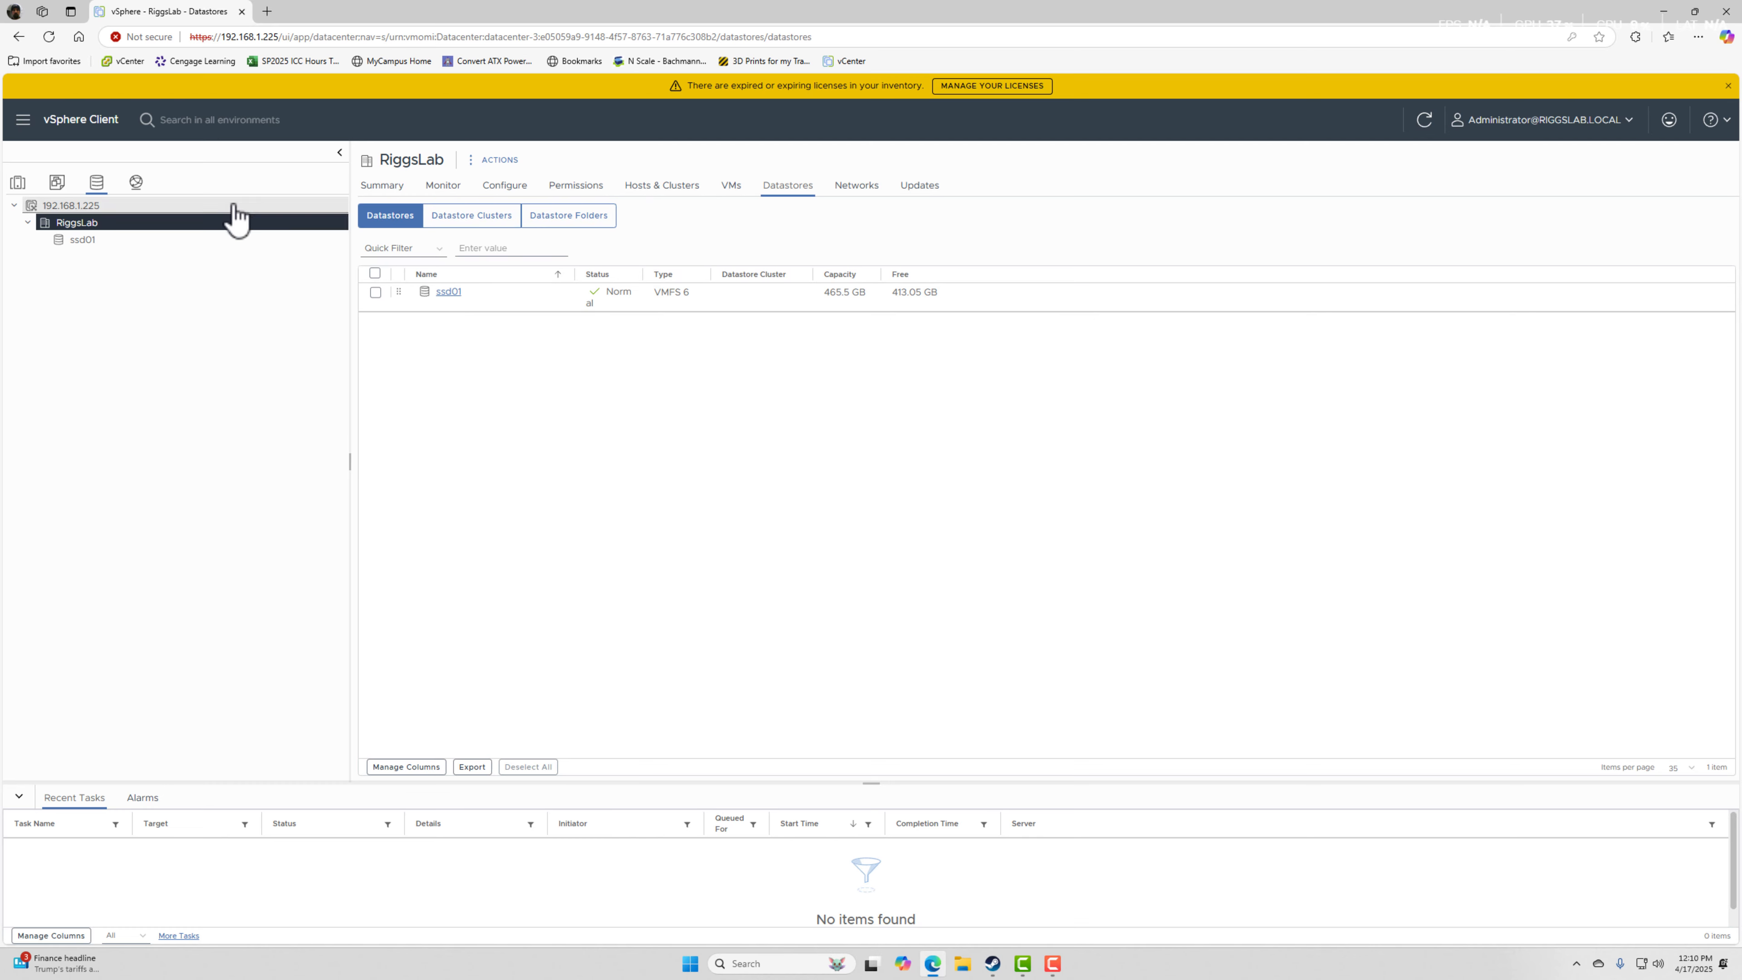
left_click(85, 240)
left_click(91, 223)
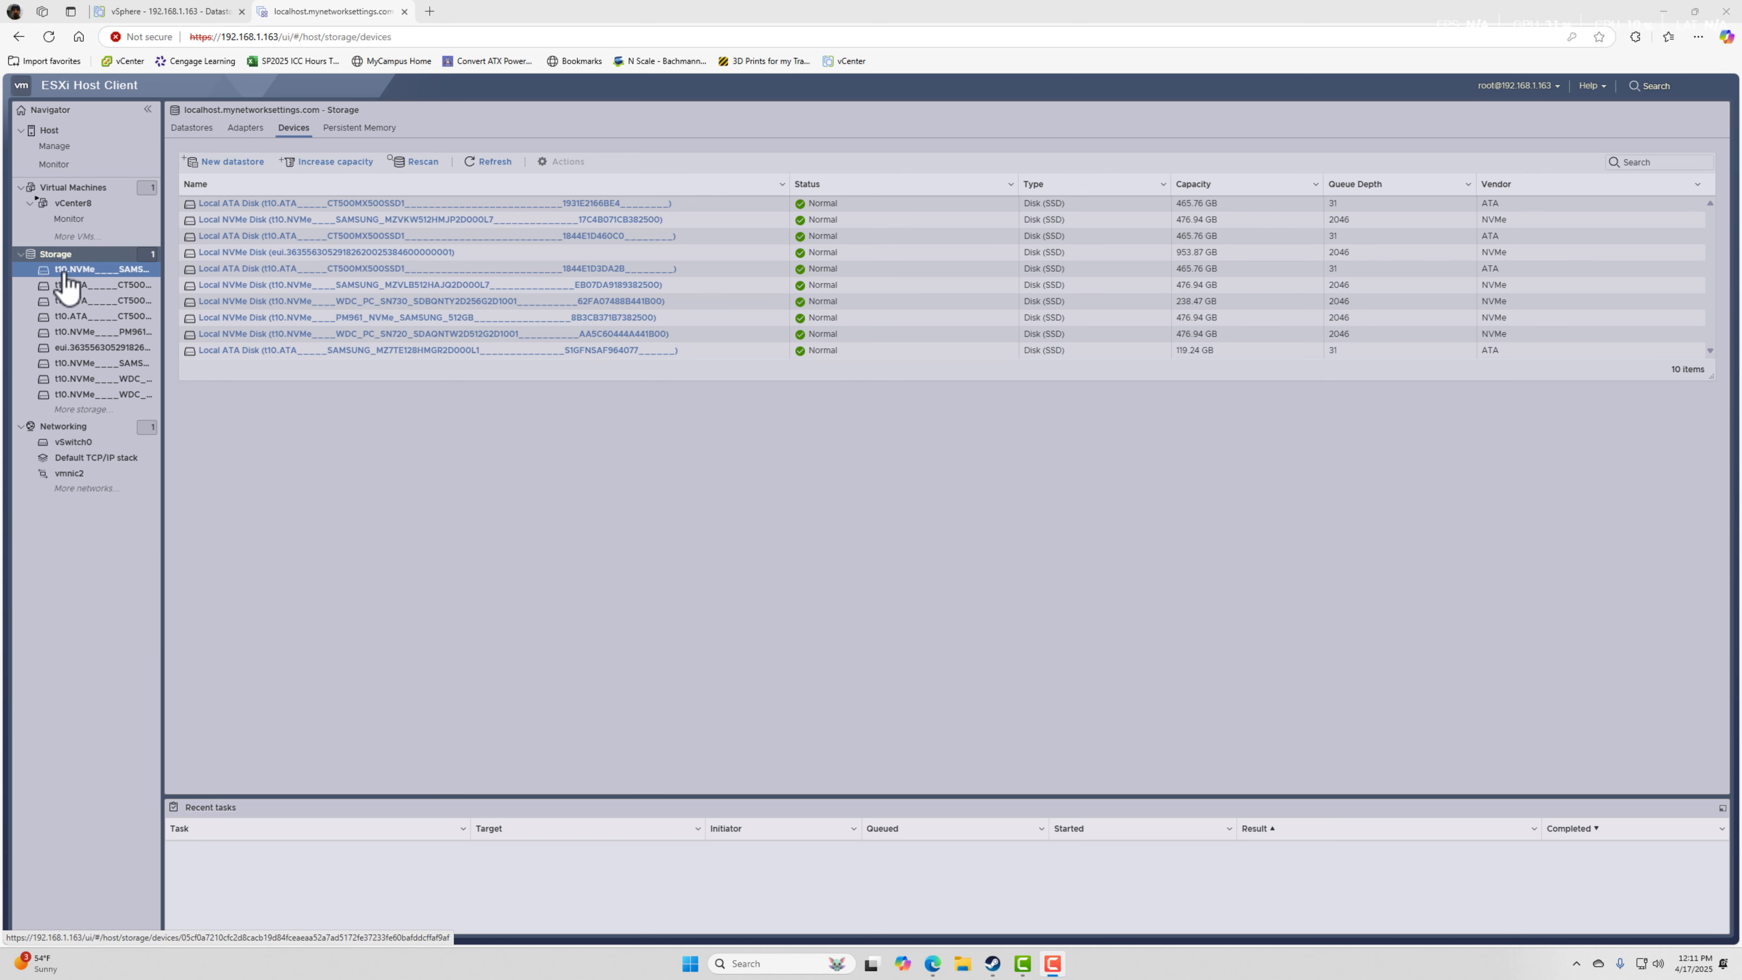
Look at the New datastore wizard in the ESXi Host Client, cancel it, and view the host's datastore list.
left_click(227, 162)
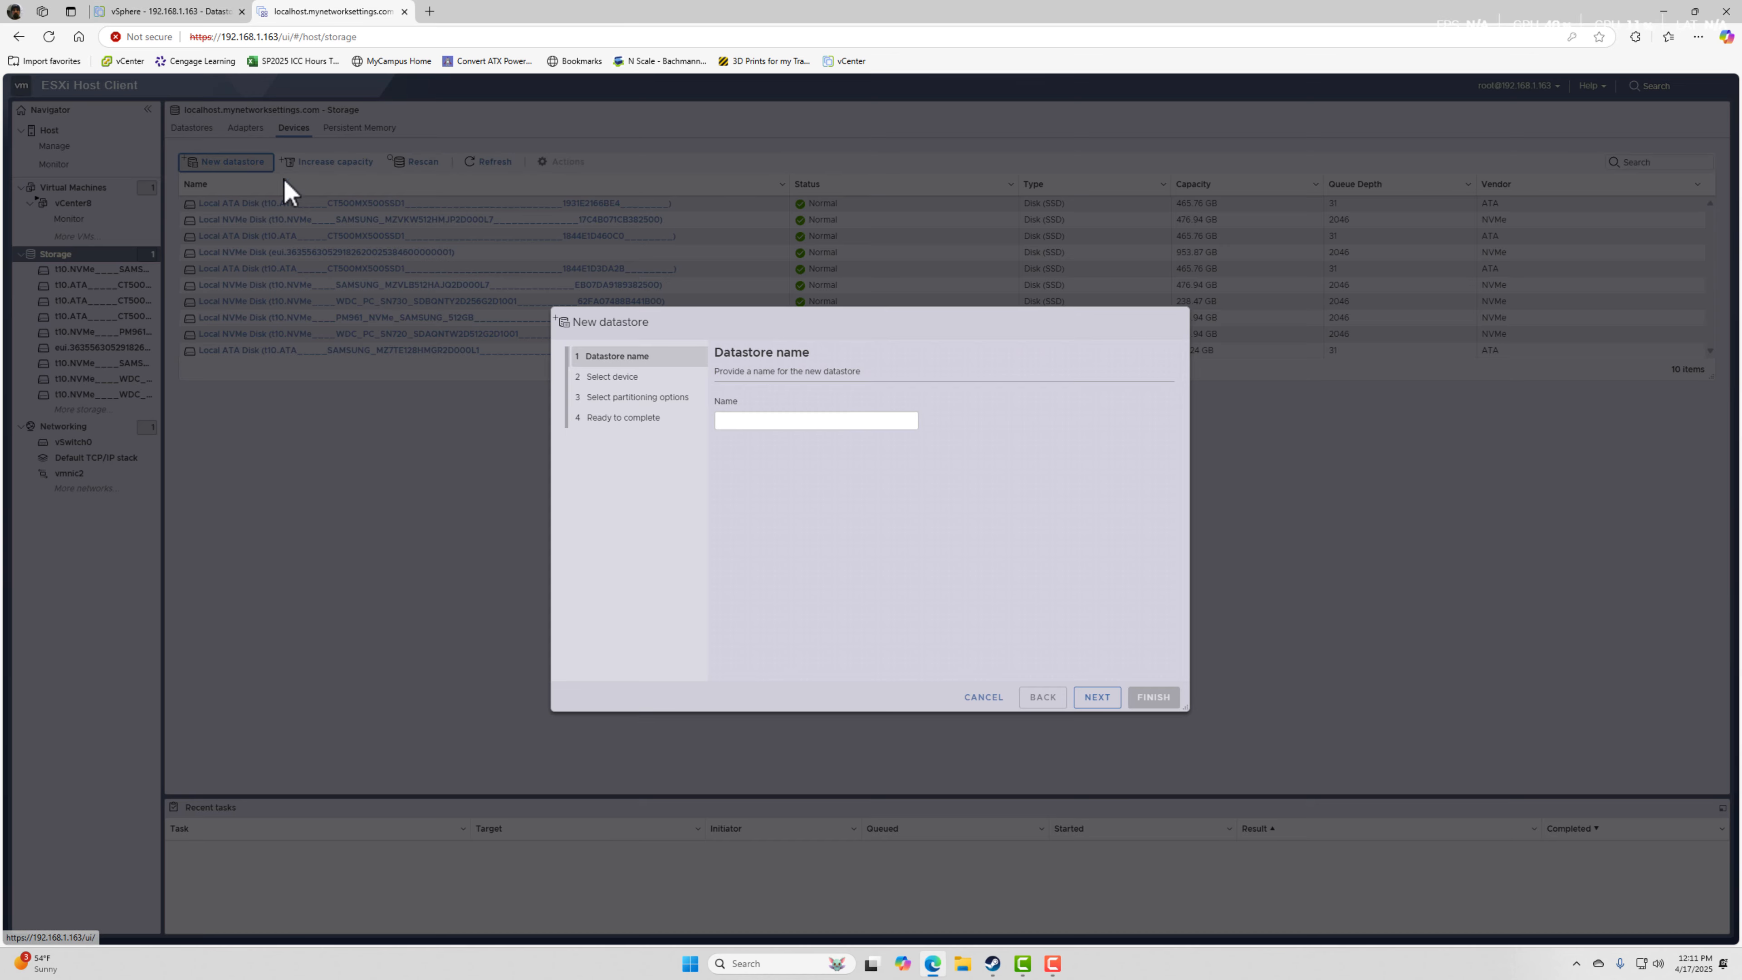
left_click(983, 698)
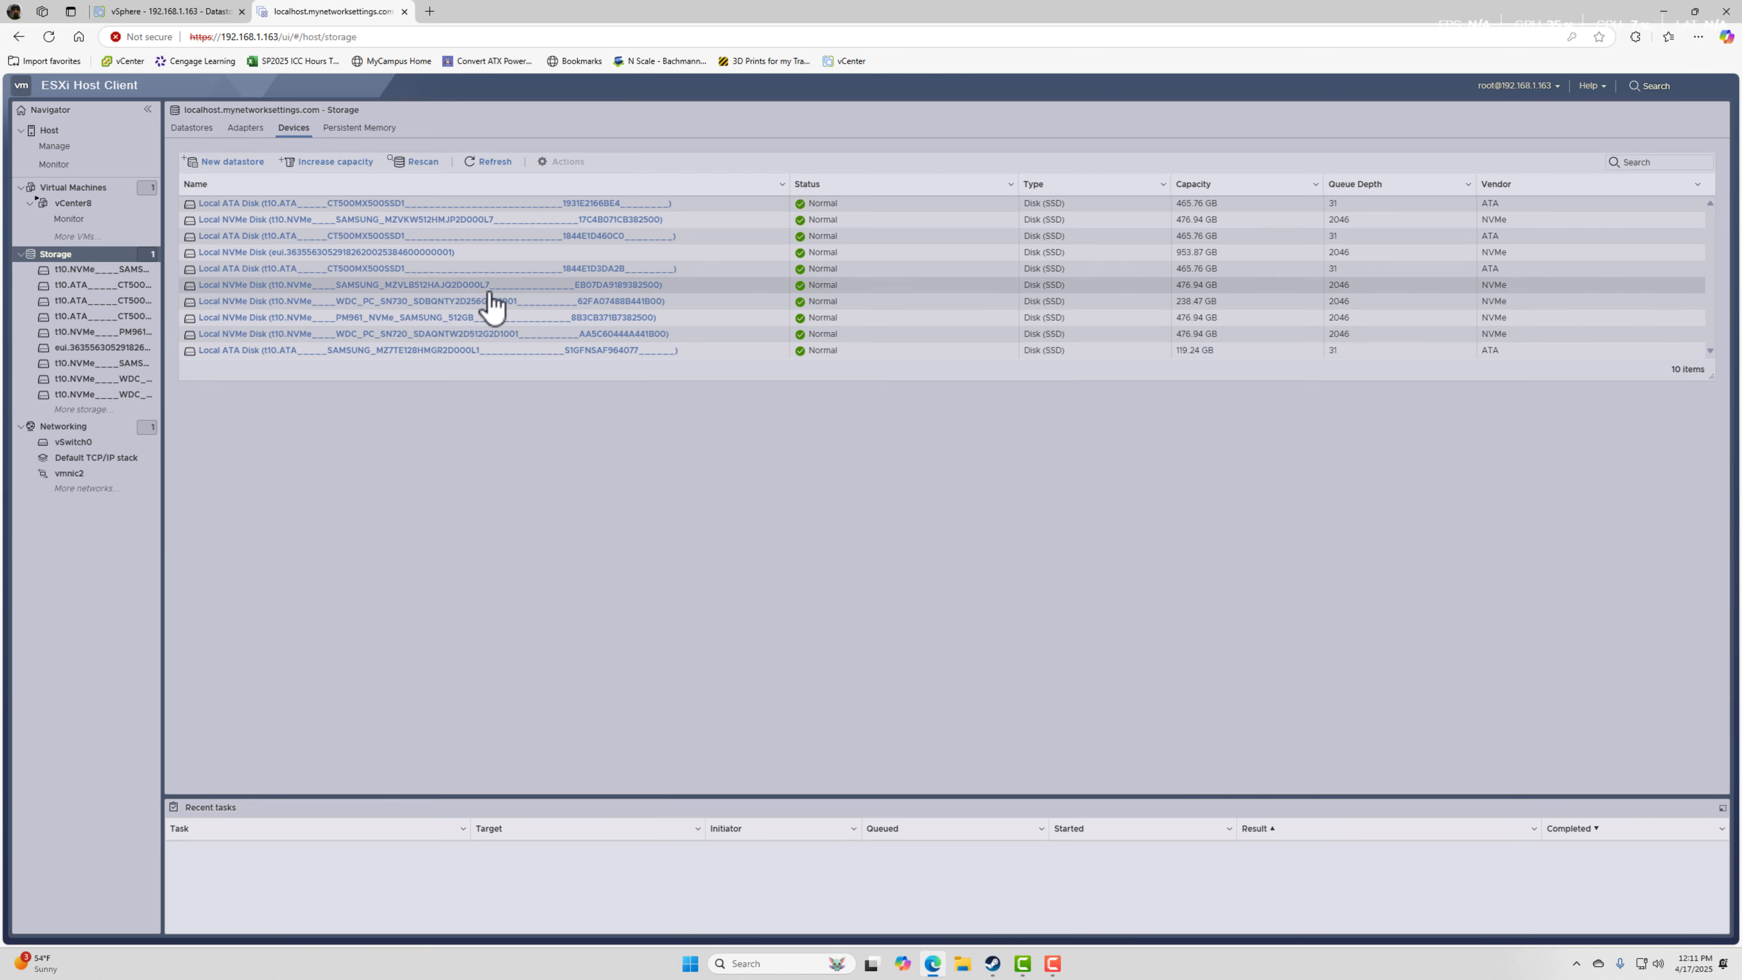
left_click(181, 129)
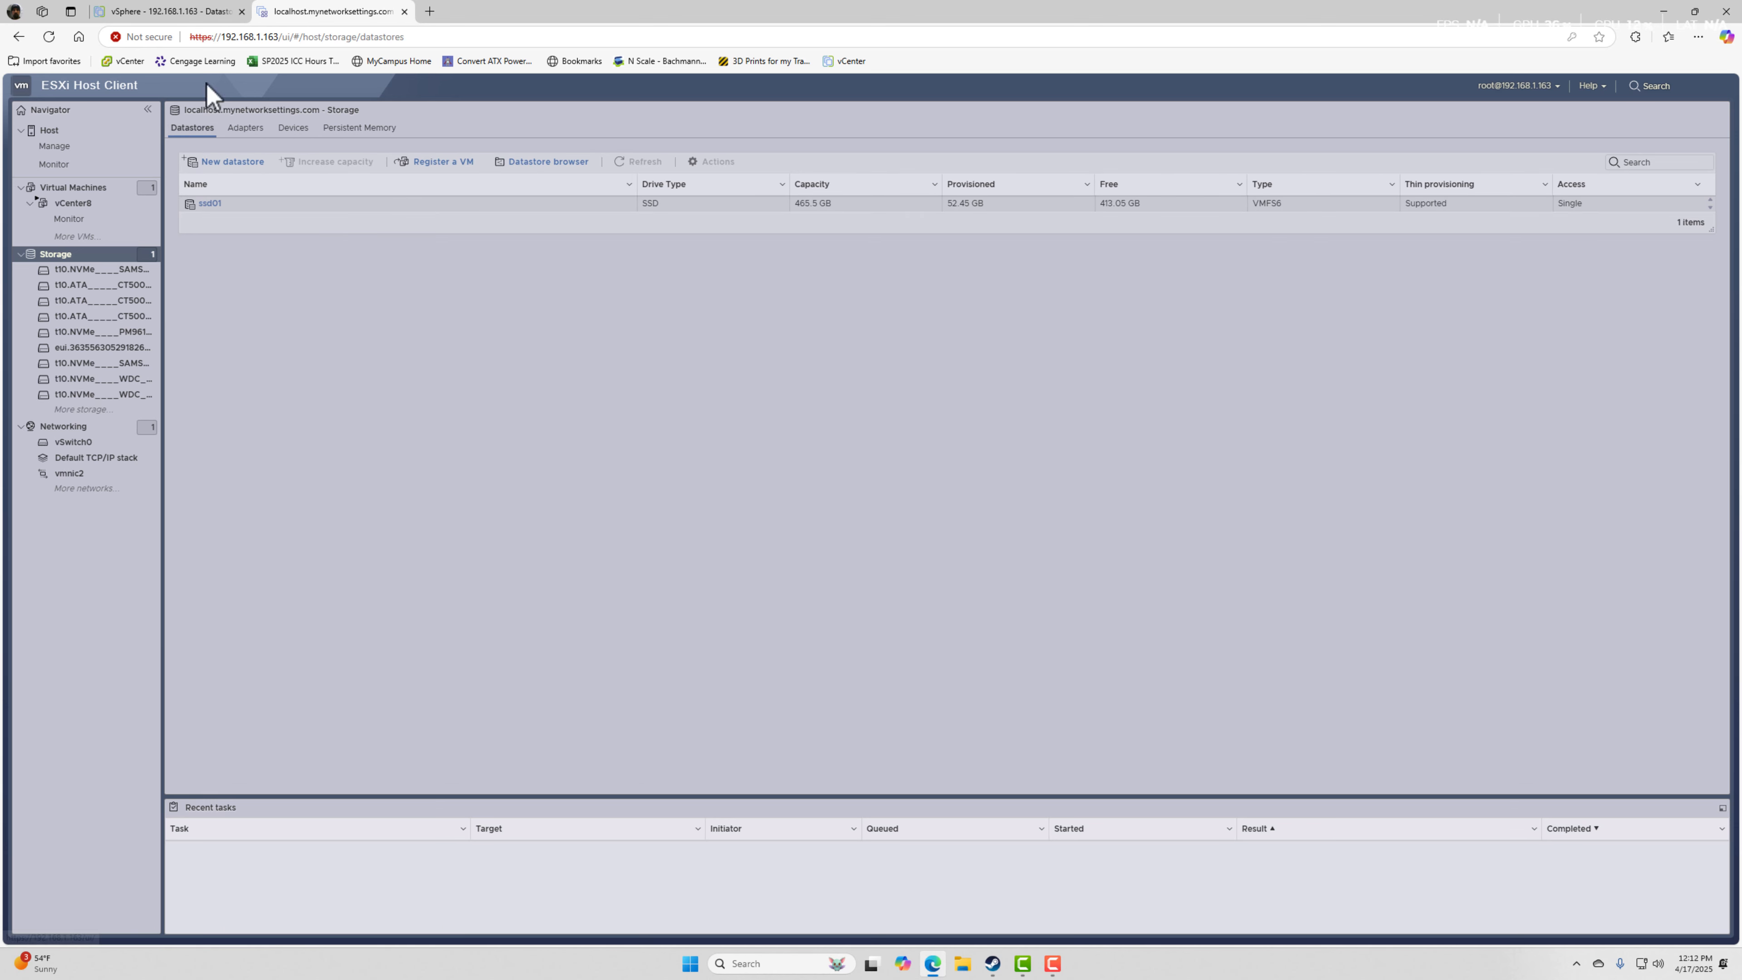
Back in the vSphere Client, widen the Status column of the host's datastore list and dismiss the expiring-license banner.
left_click(168, 11)
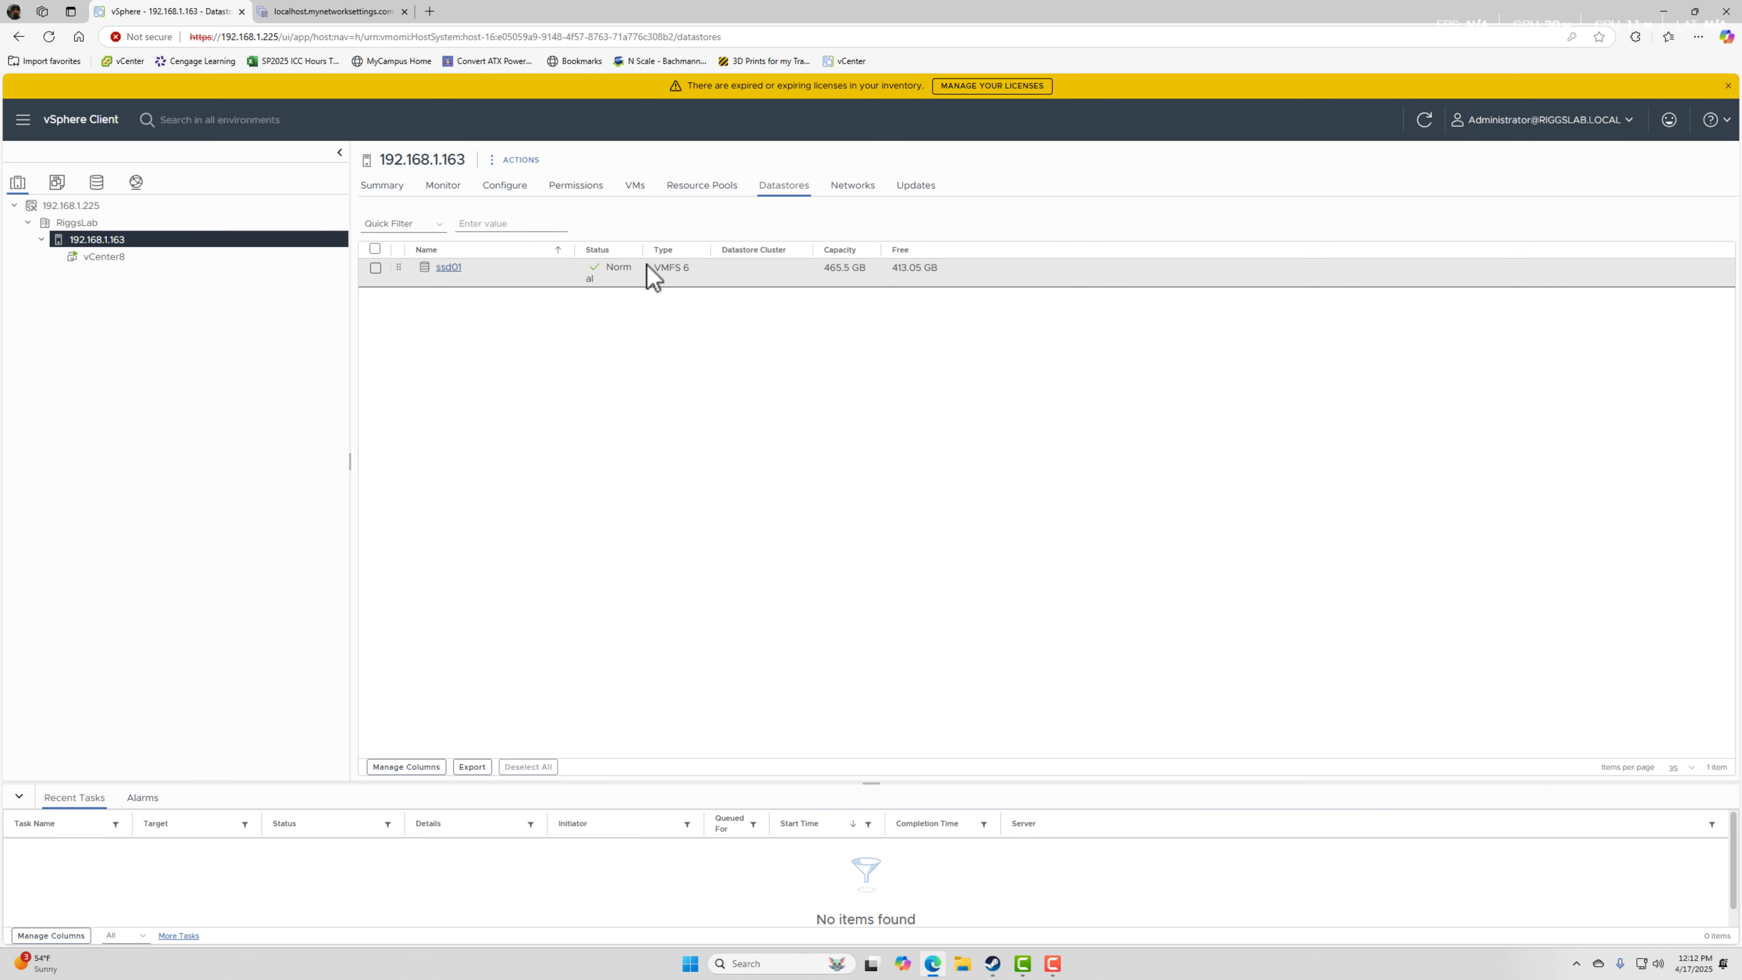
left_click_drag(643, 250, 668, 250)
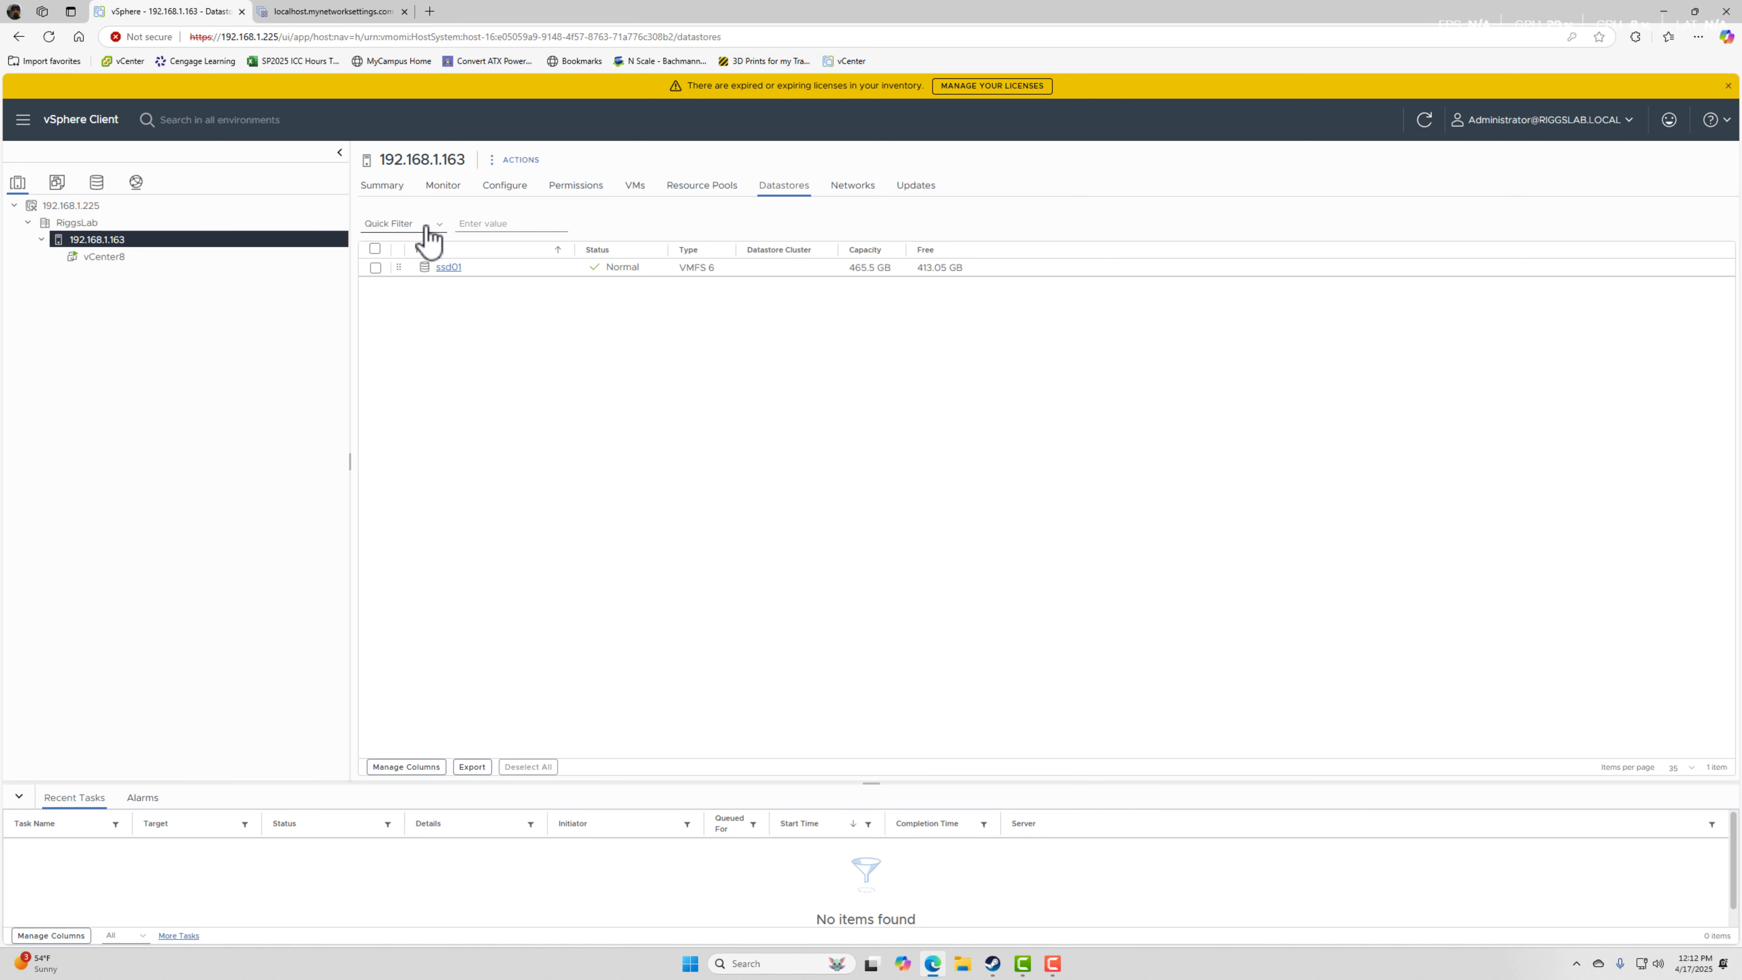
left_click(1728, 86)
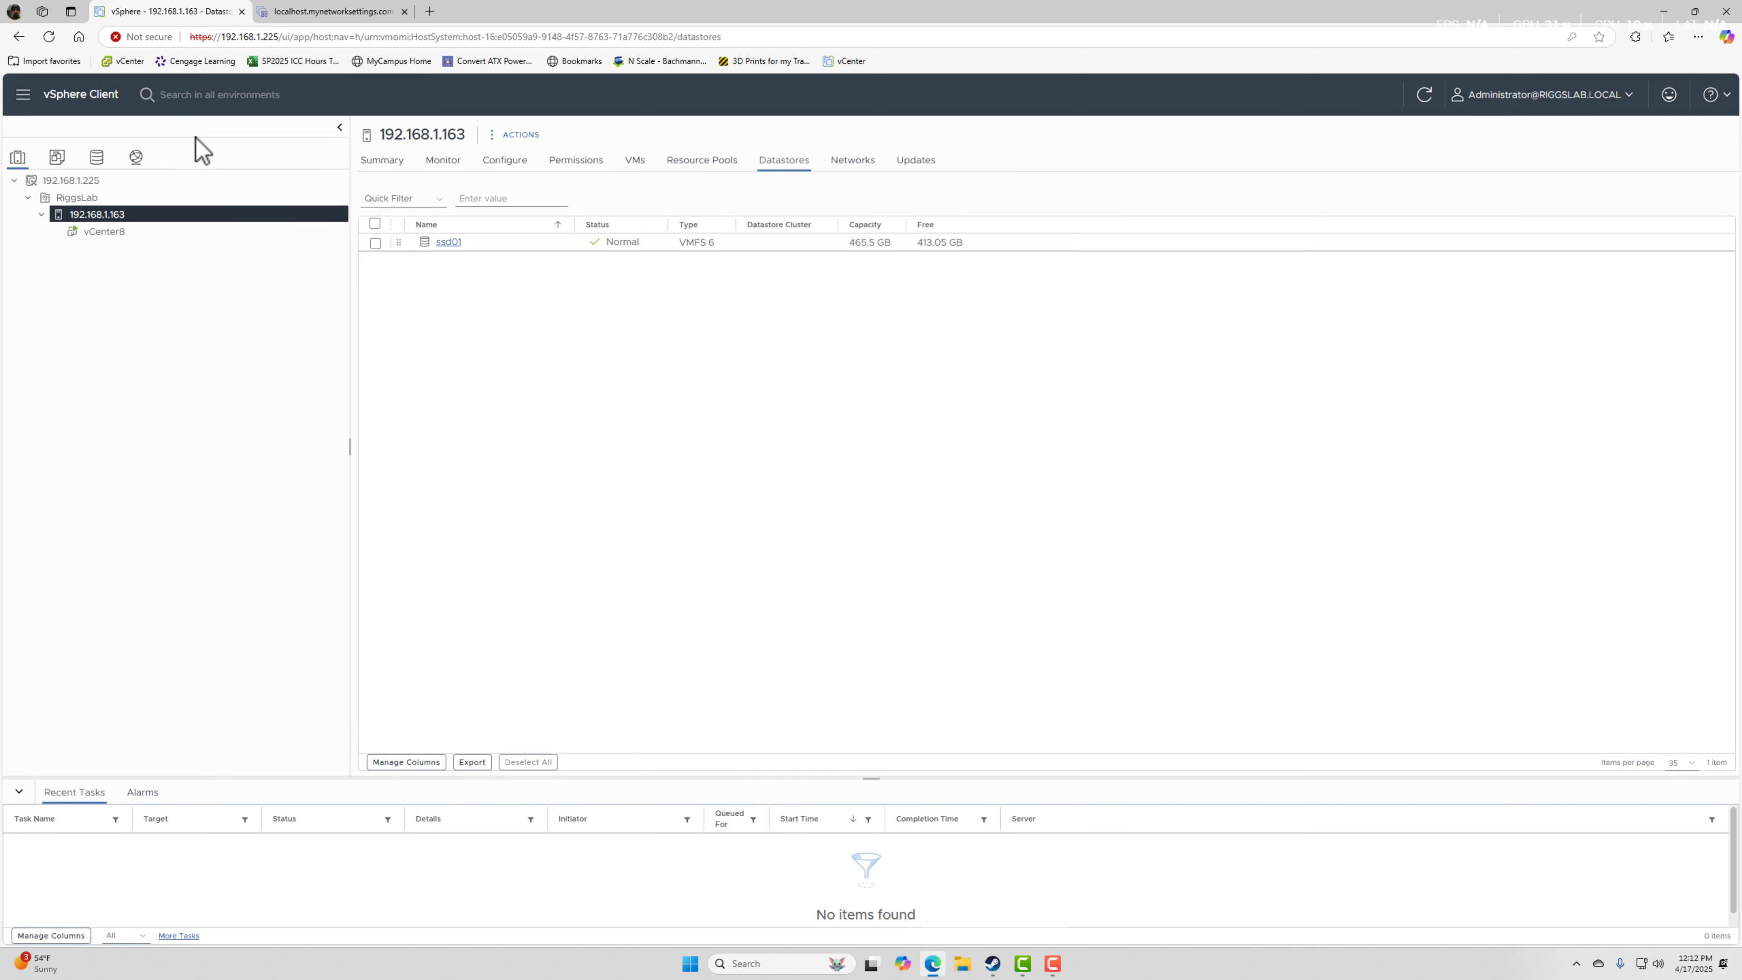
Start a new VMFS datastore on host 192.168.1.163 and name it ssd02.
right_click(98, 226)
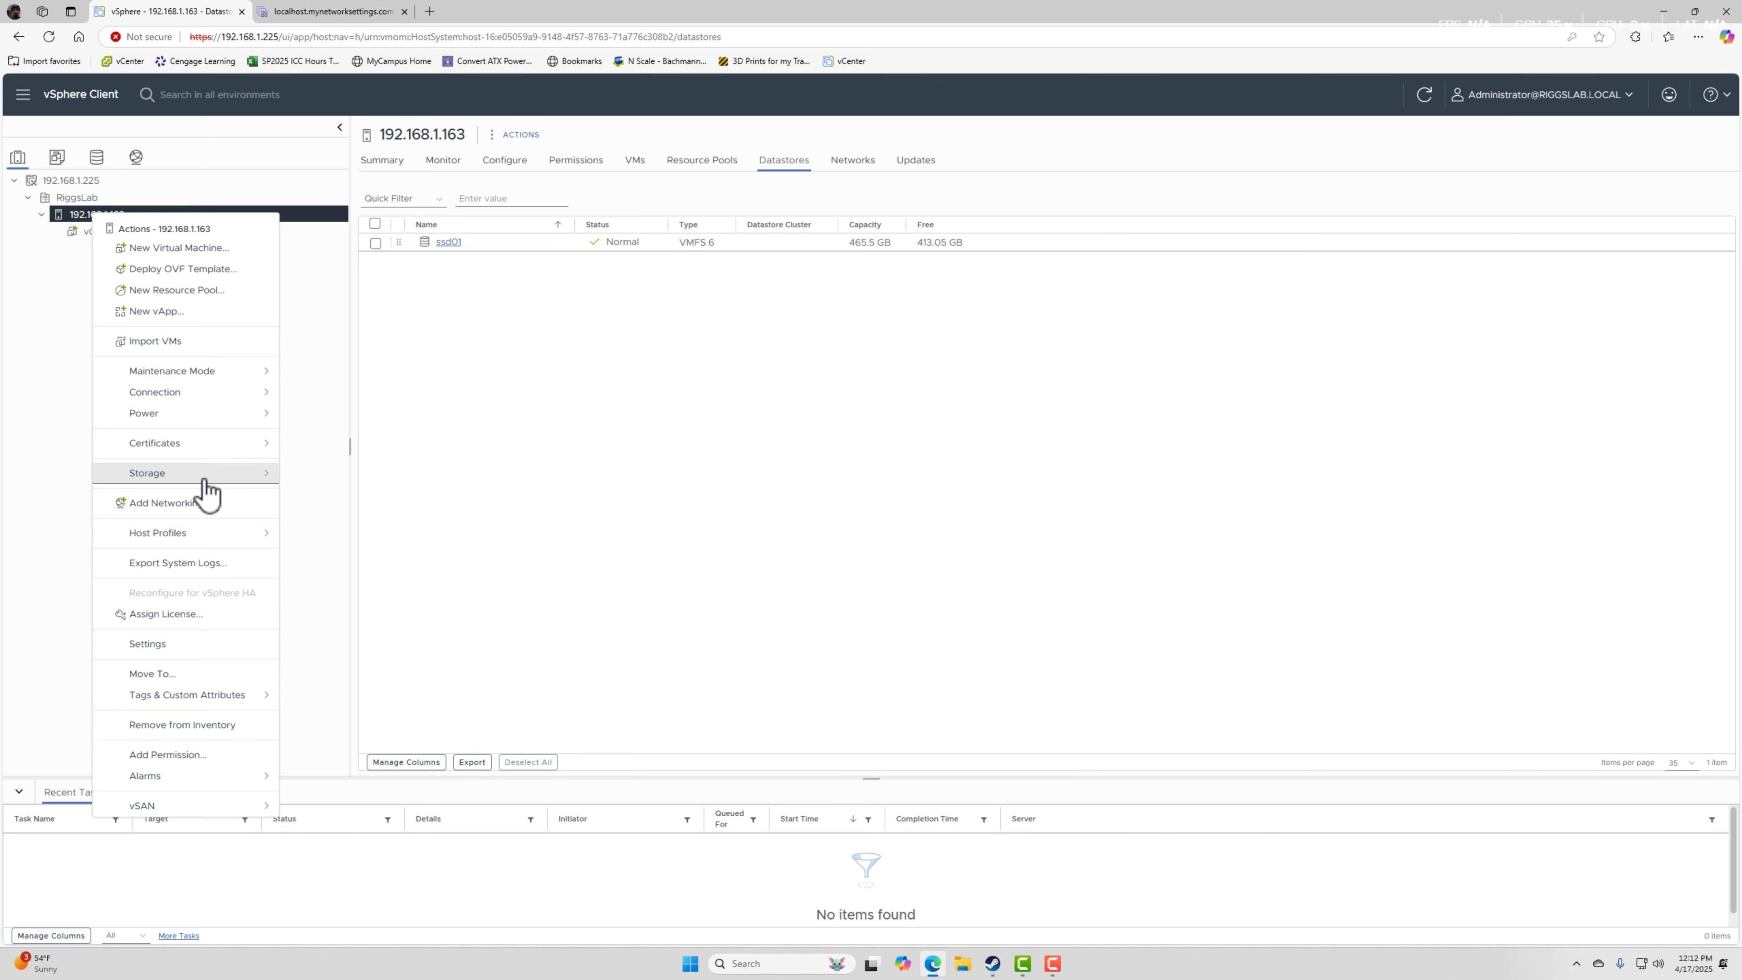
mouse_move(215, 482)
left_click(350, 484)
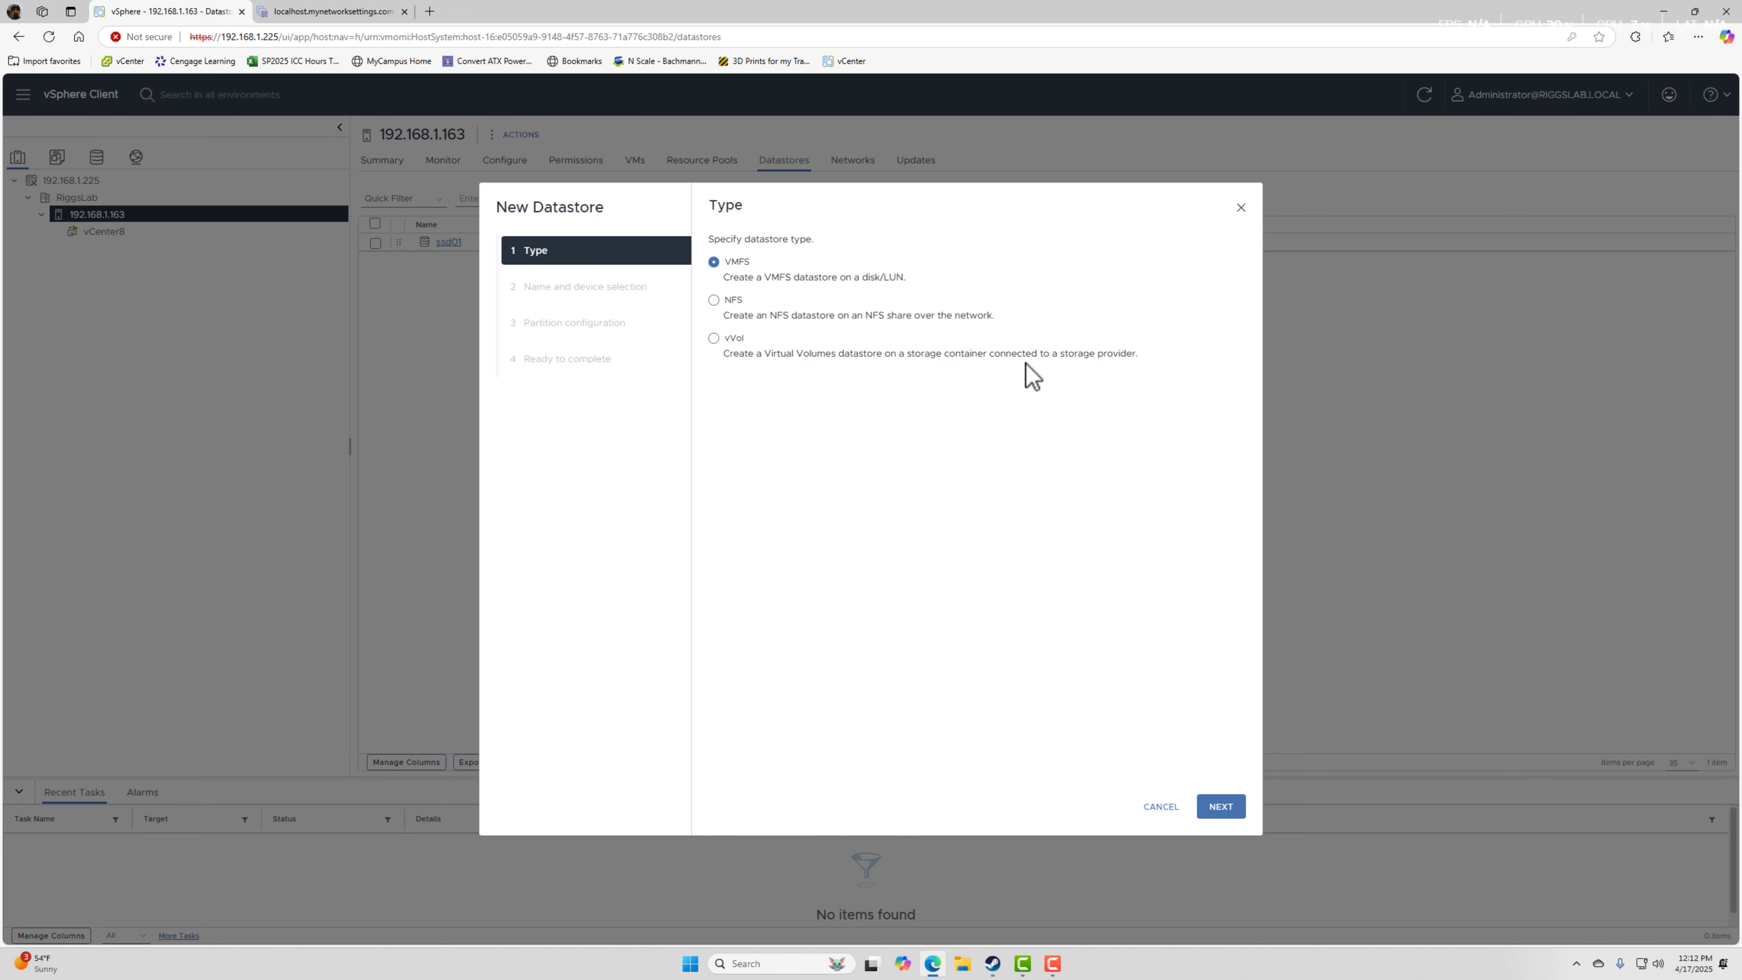
left_click(1220, 815)
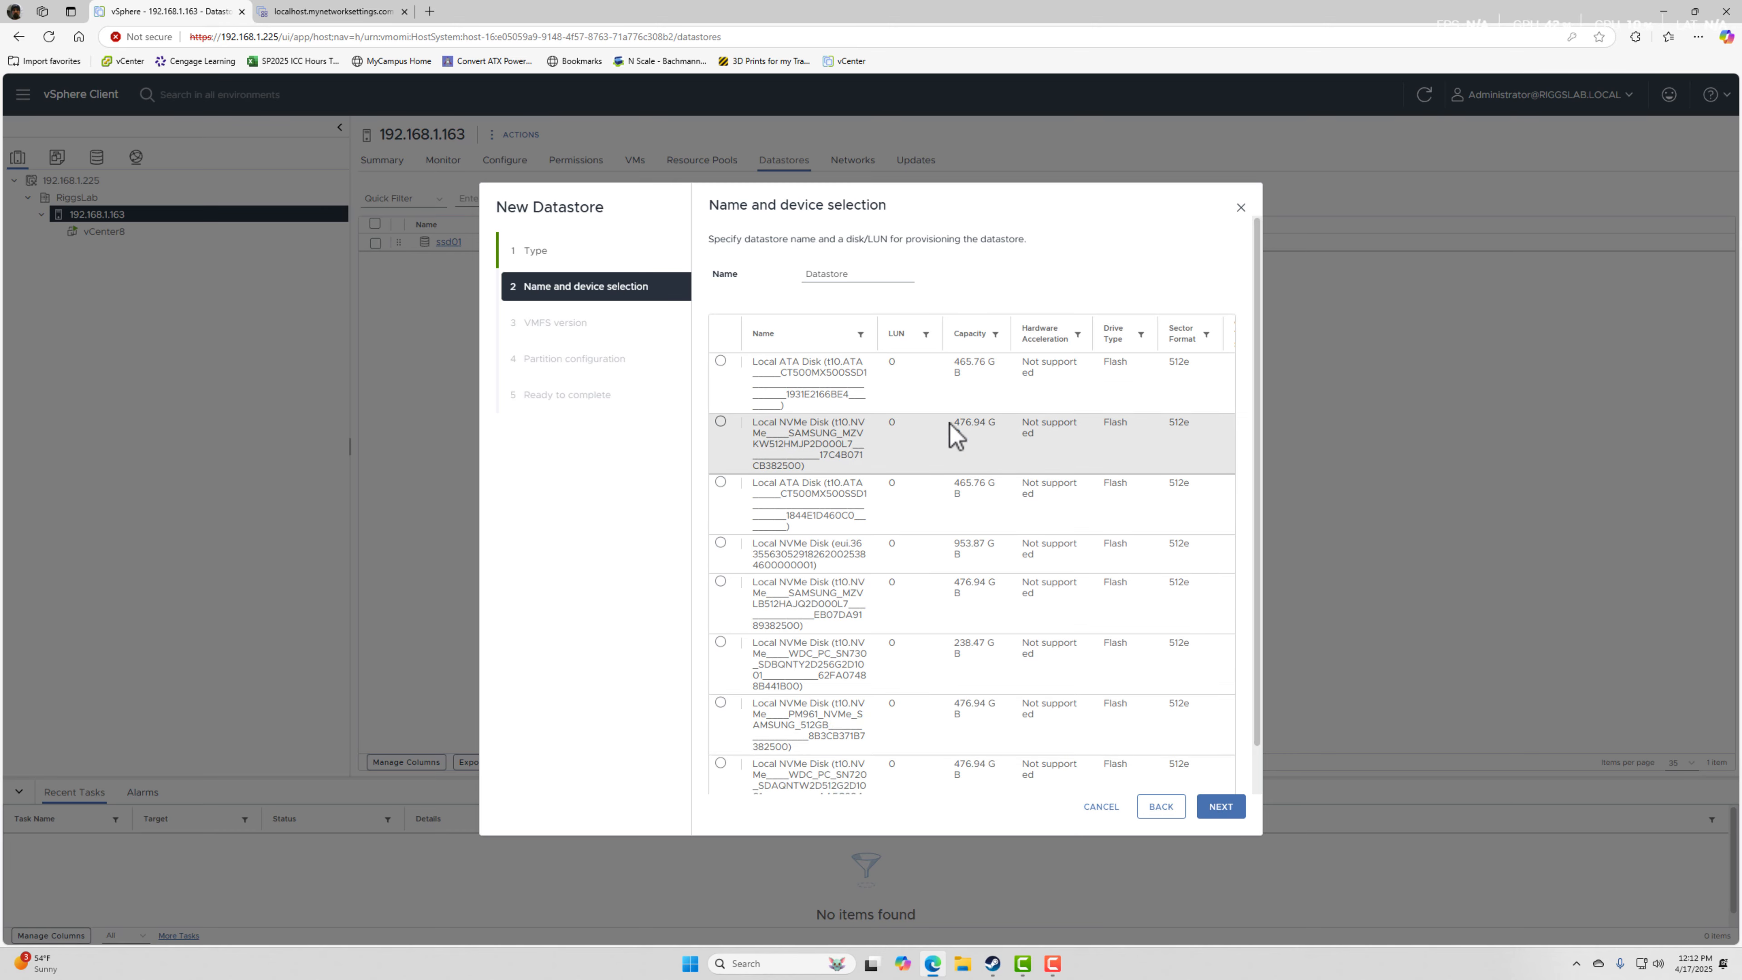
left_click(852, 278)
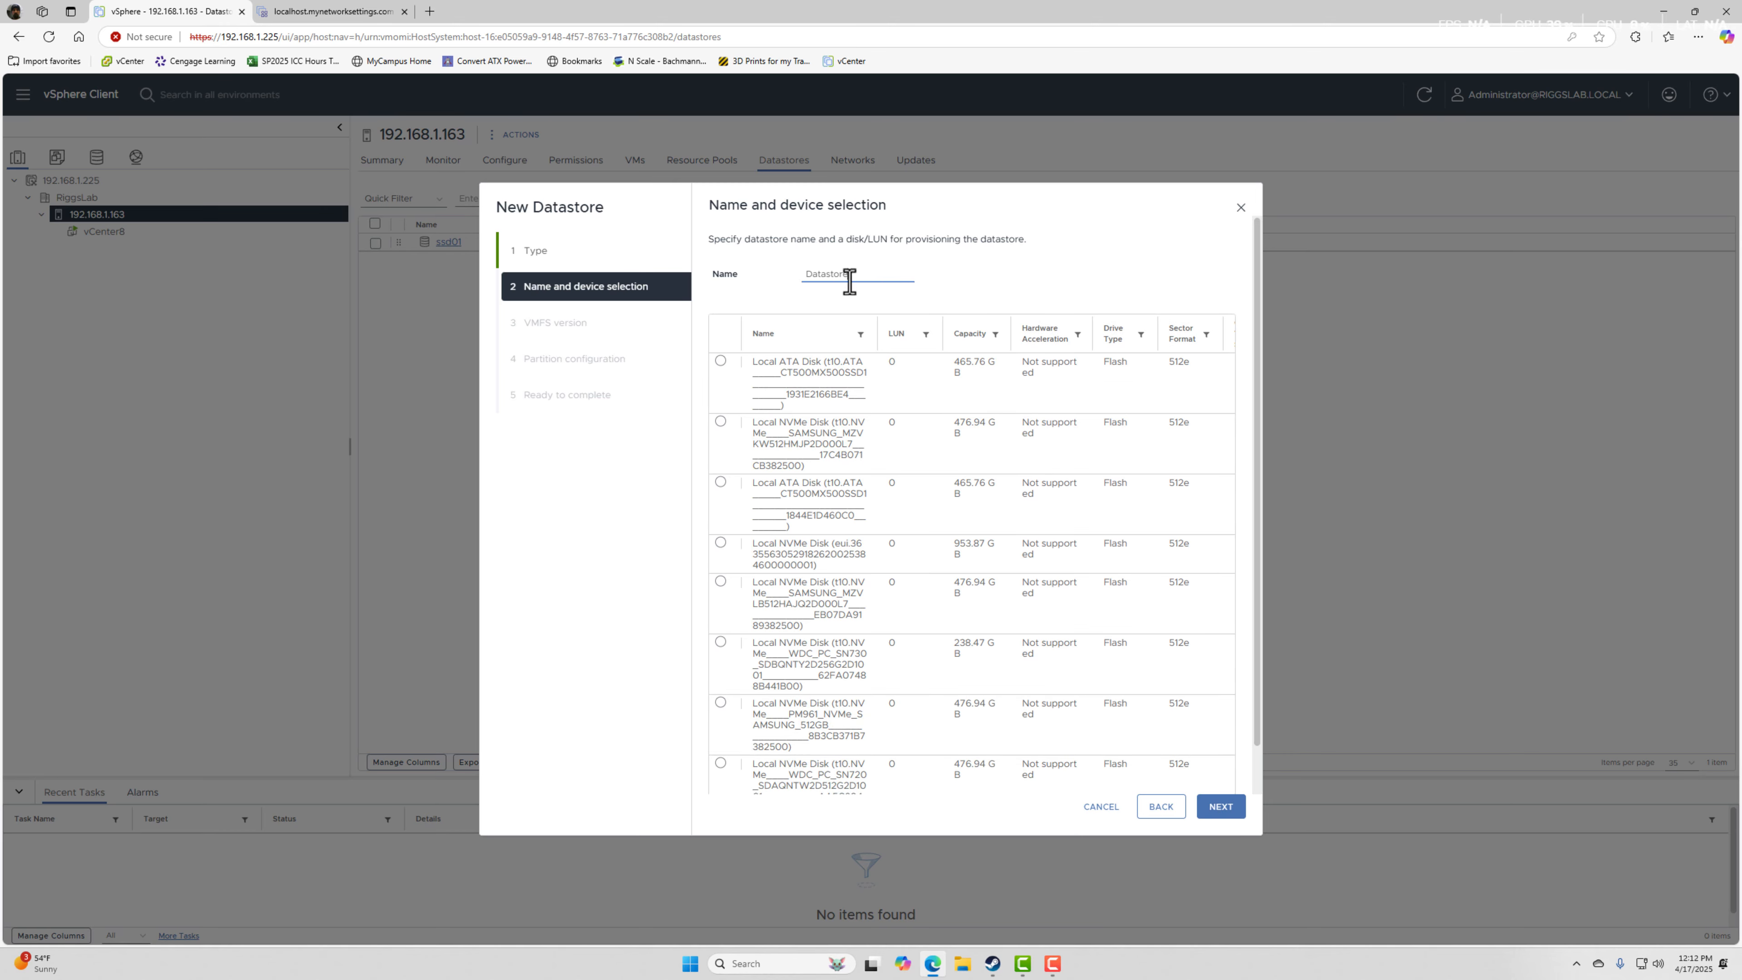
left_click_drag(866, 278, 770, 271)
type("ssd02")
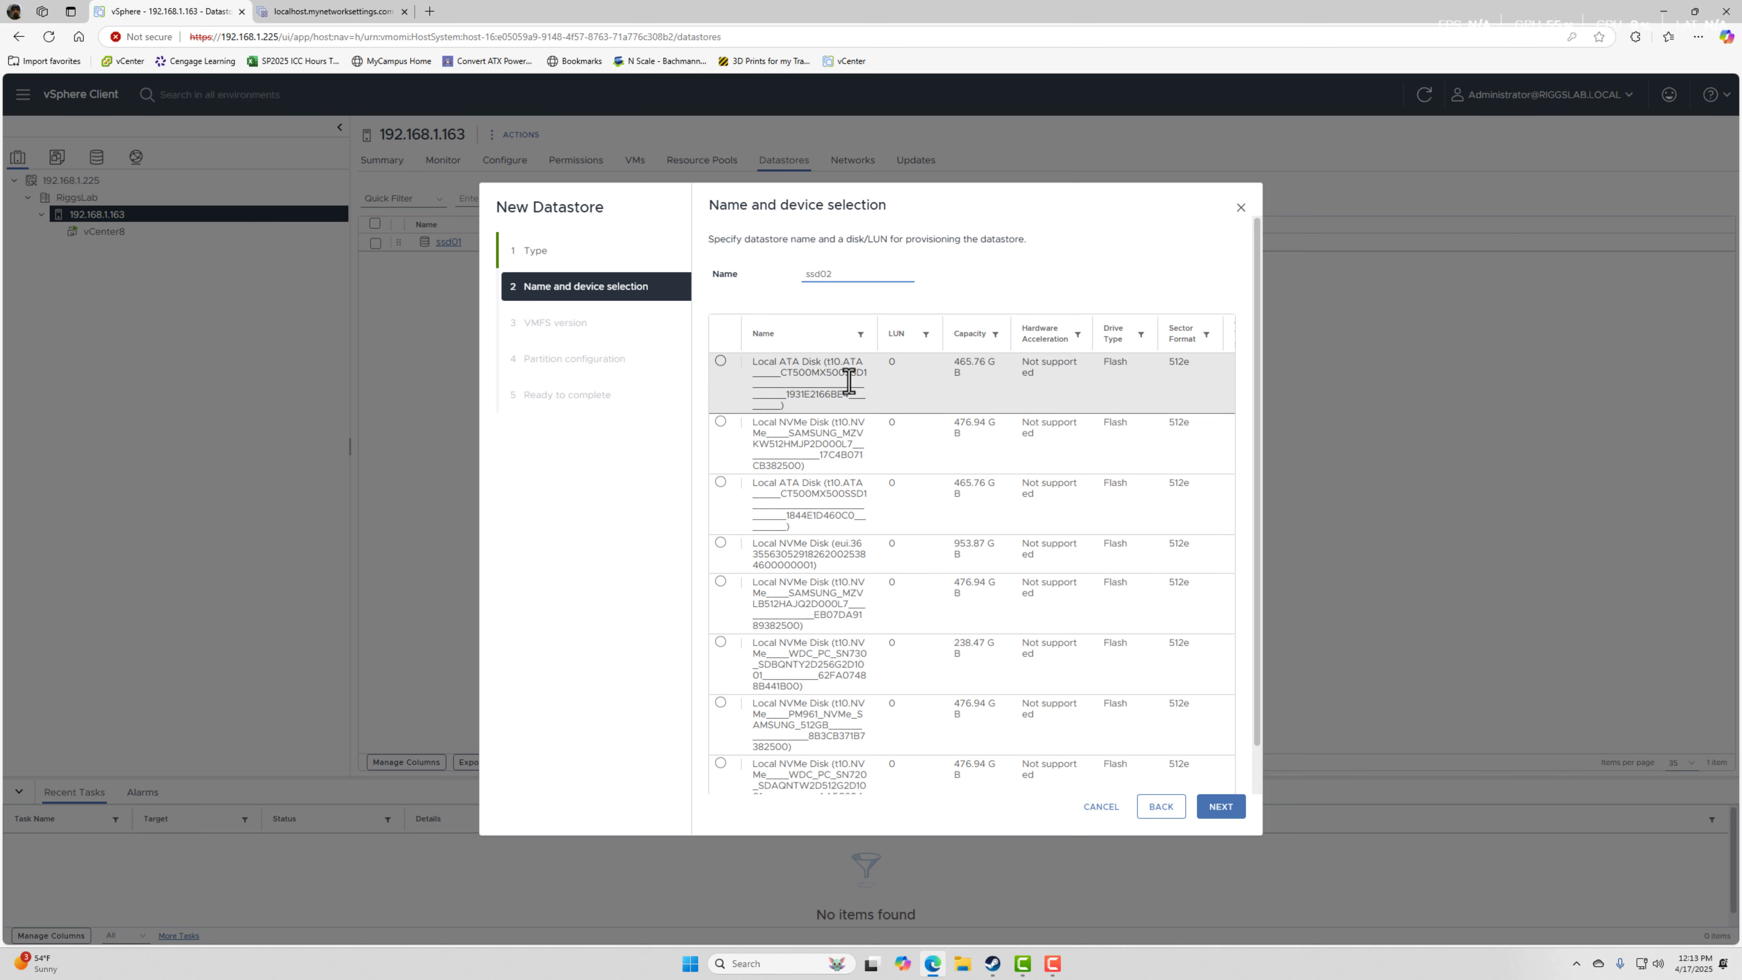
Put ssd02 on the first 465.76 GB local ATA disk and create it with the default VMFS version and full-disk partition.
left_click(802, 376)
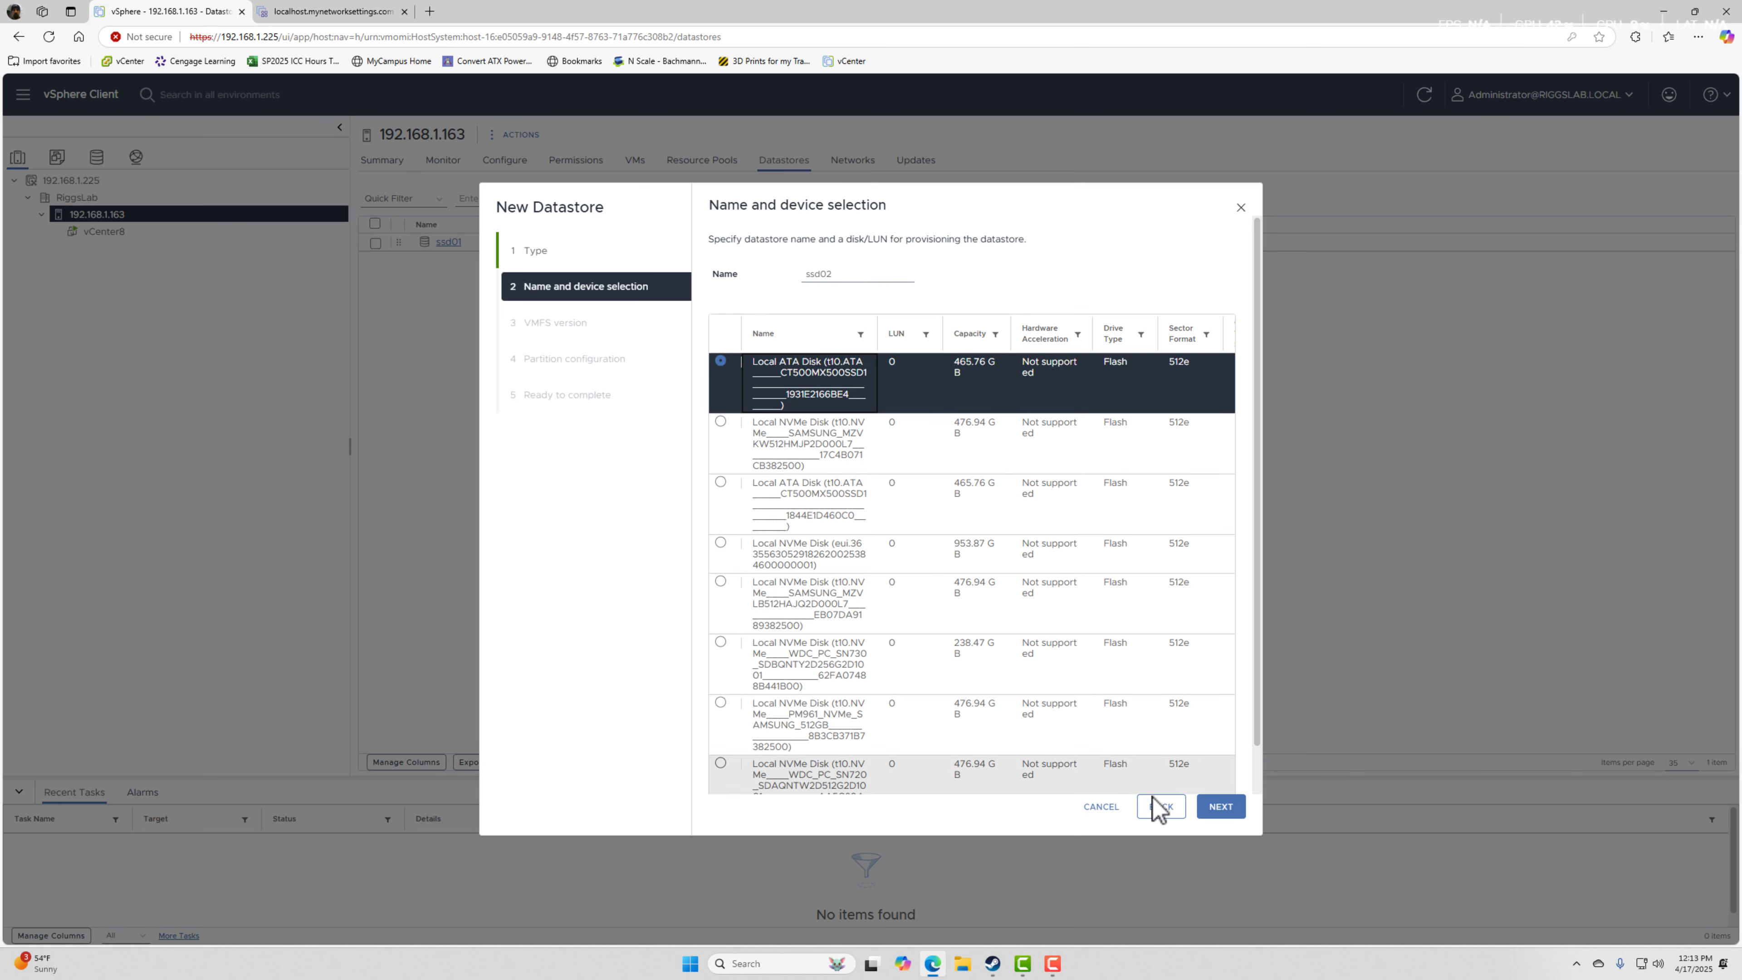
left_click(1222, 811)
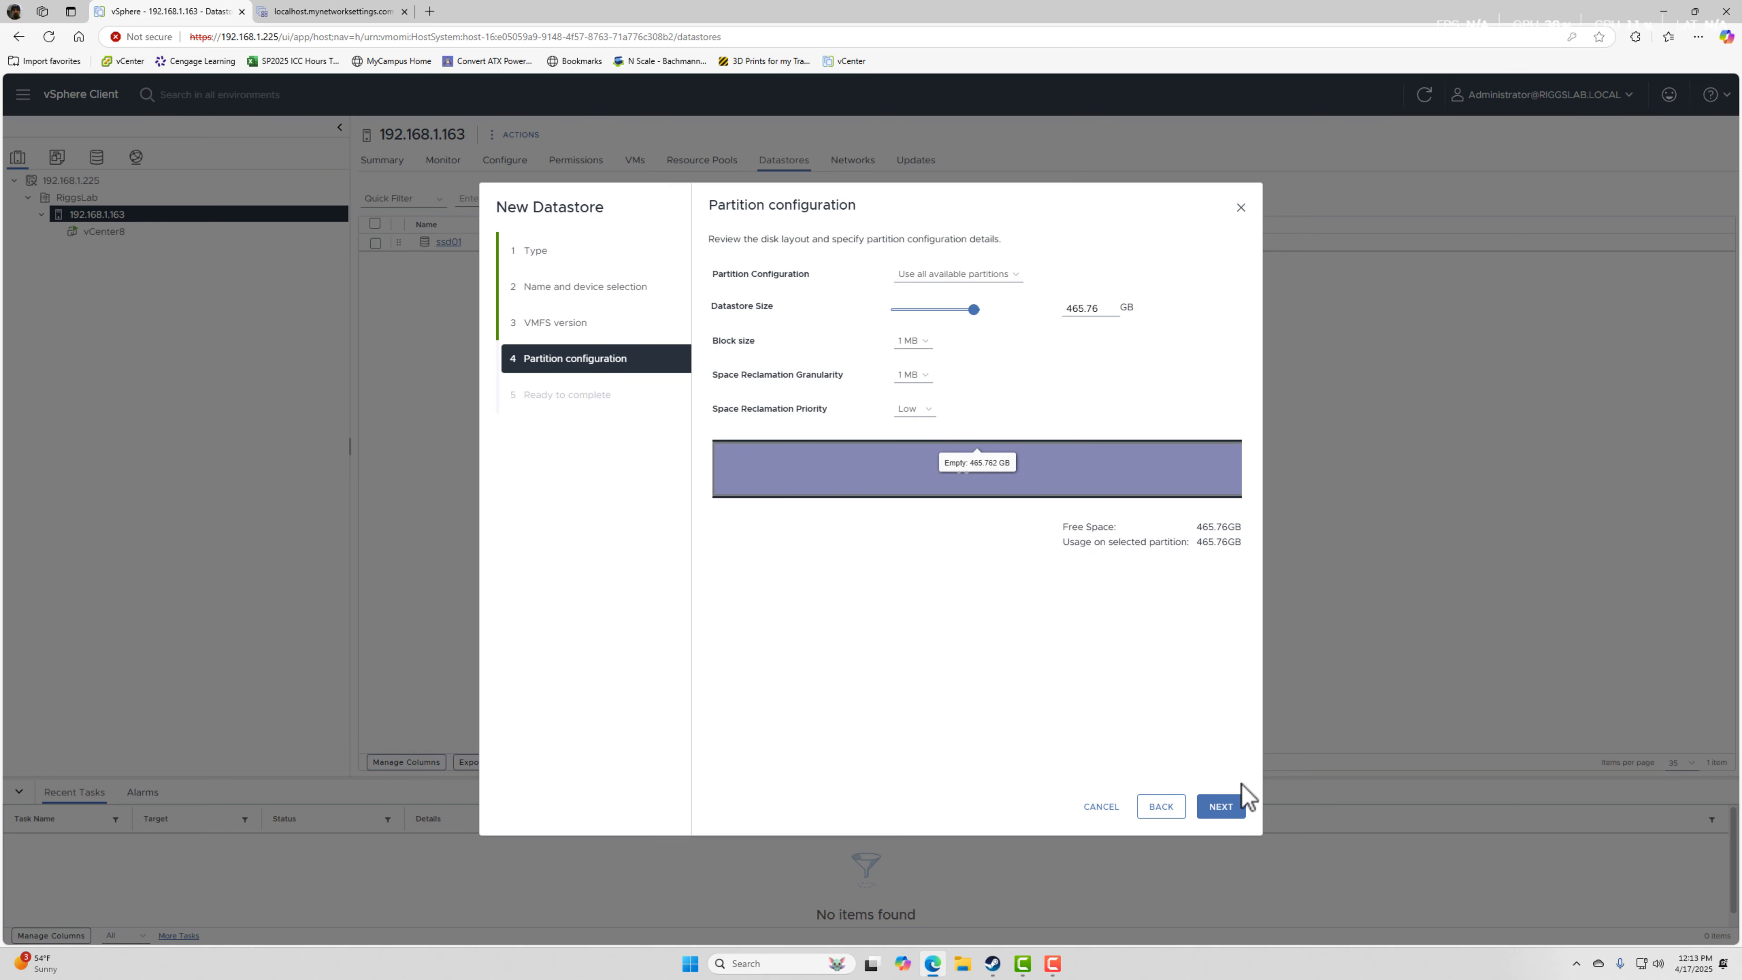
left_click(1227, 806)
left_click(1220, 807)
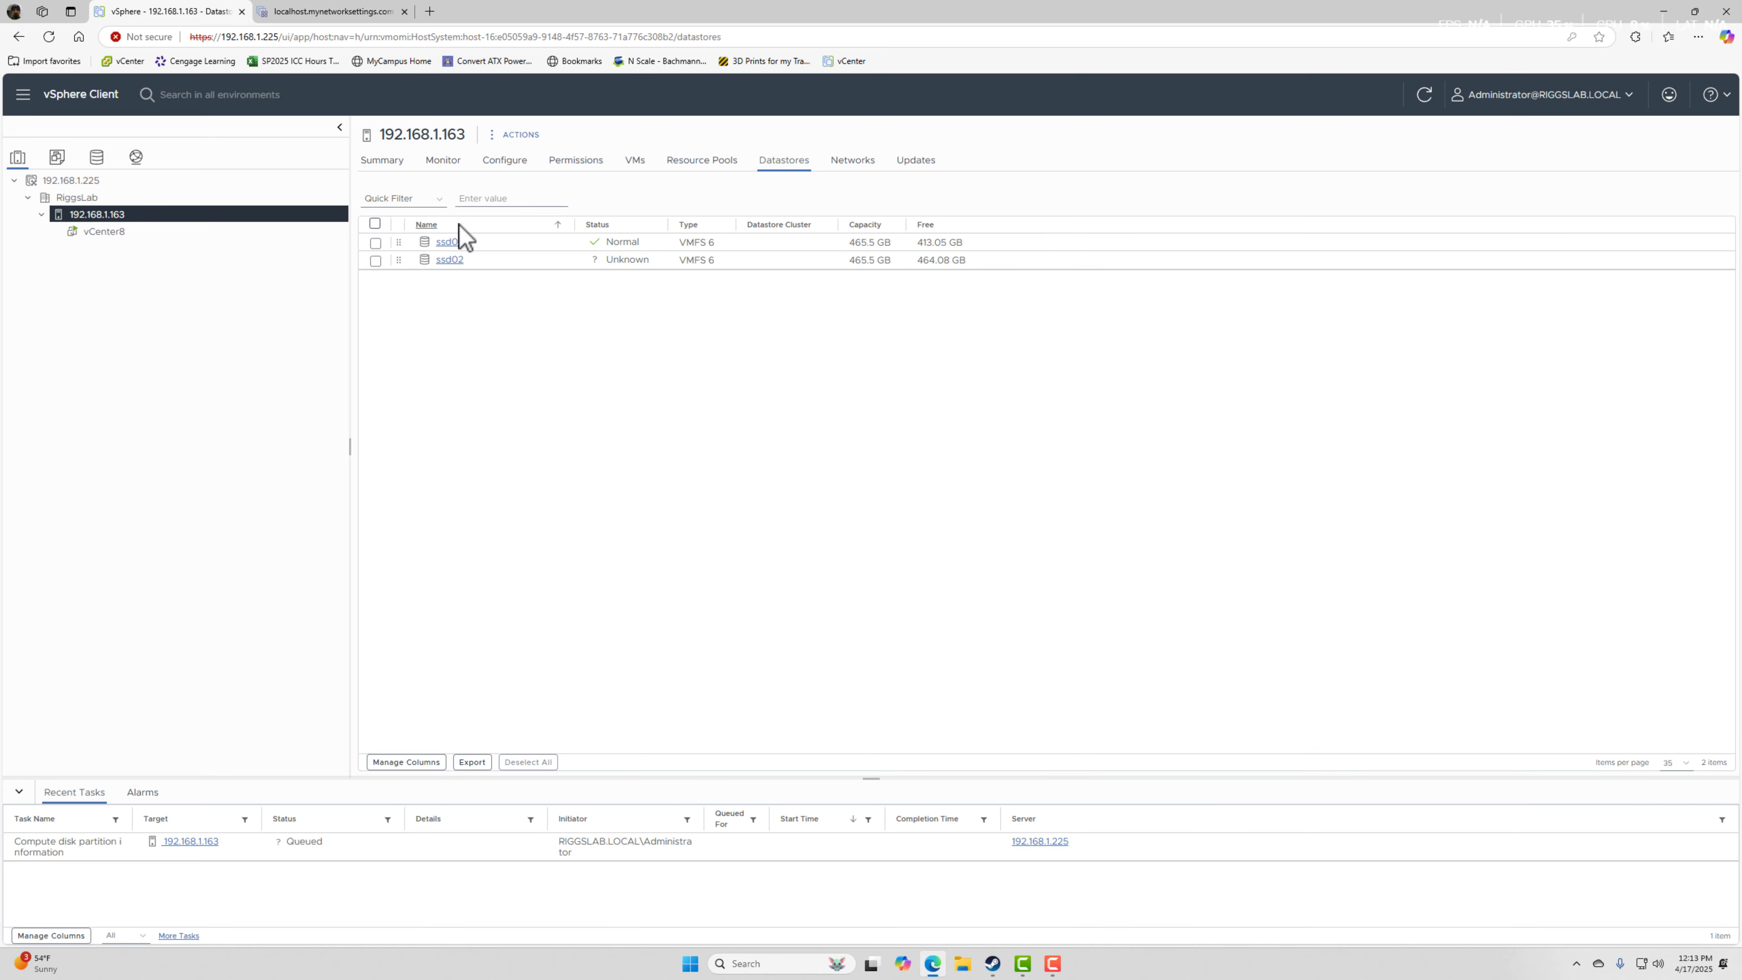
right_click(715, 397)
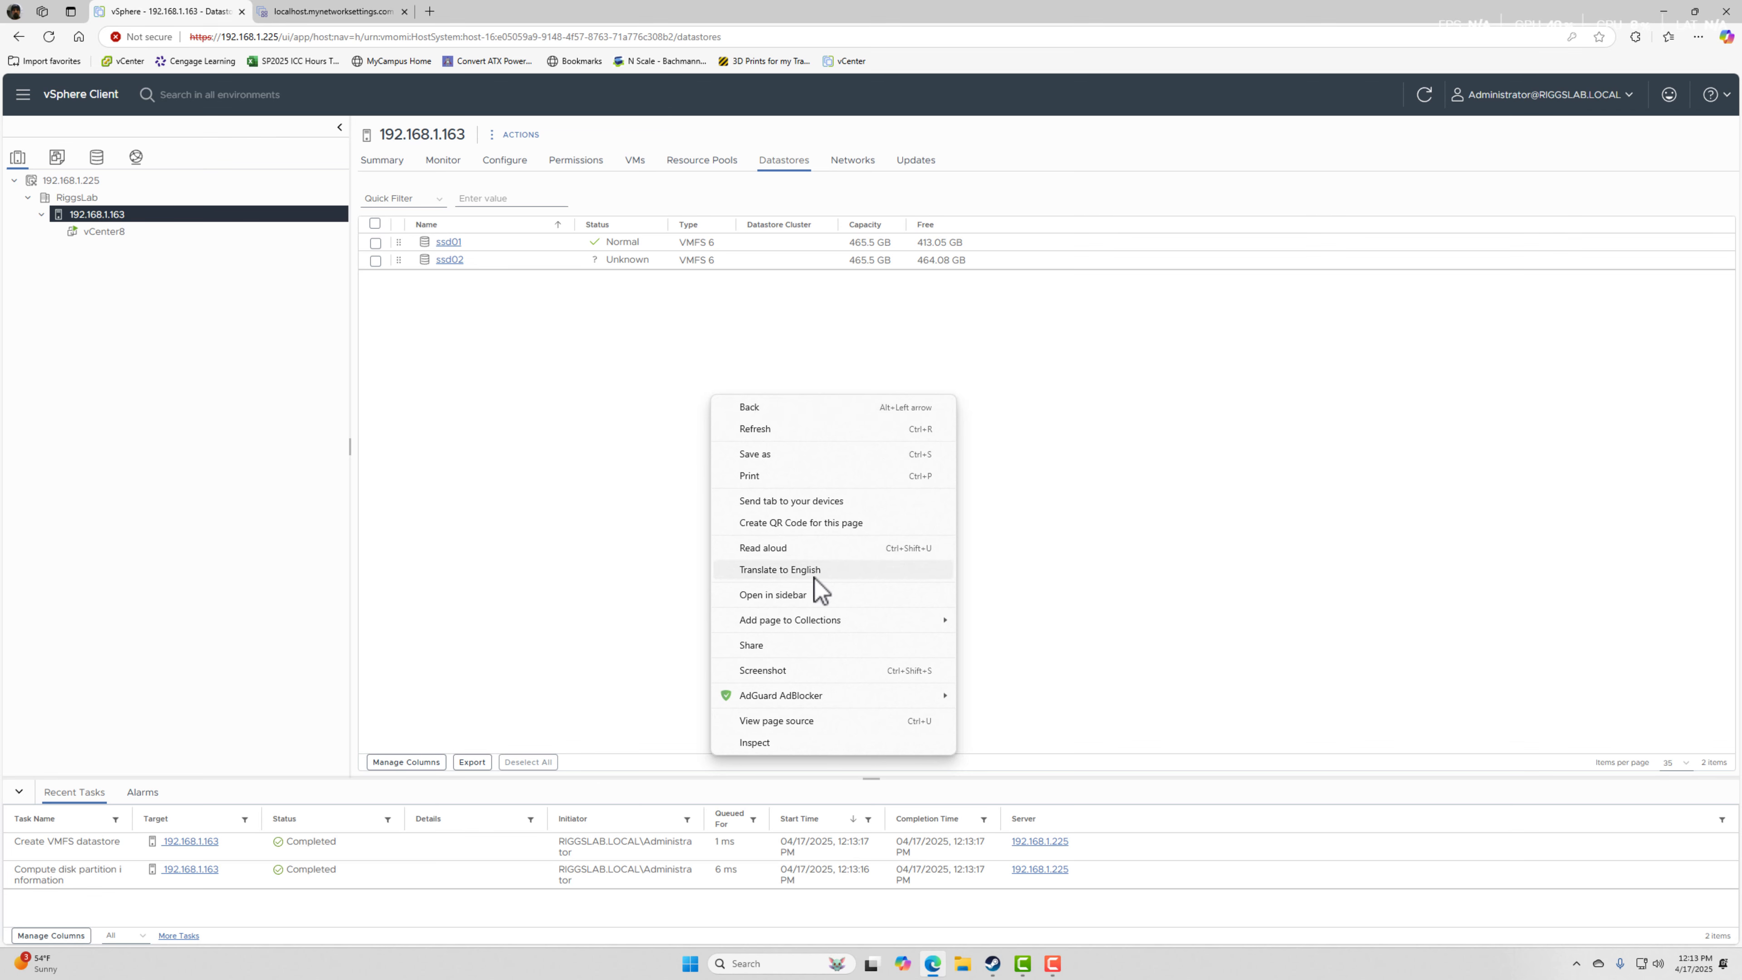
left_click(551, 523)
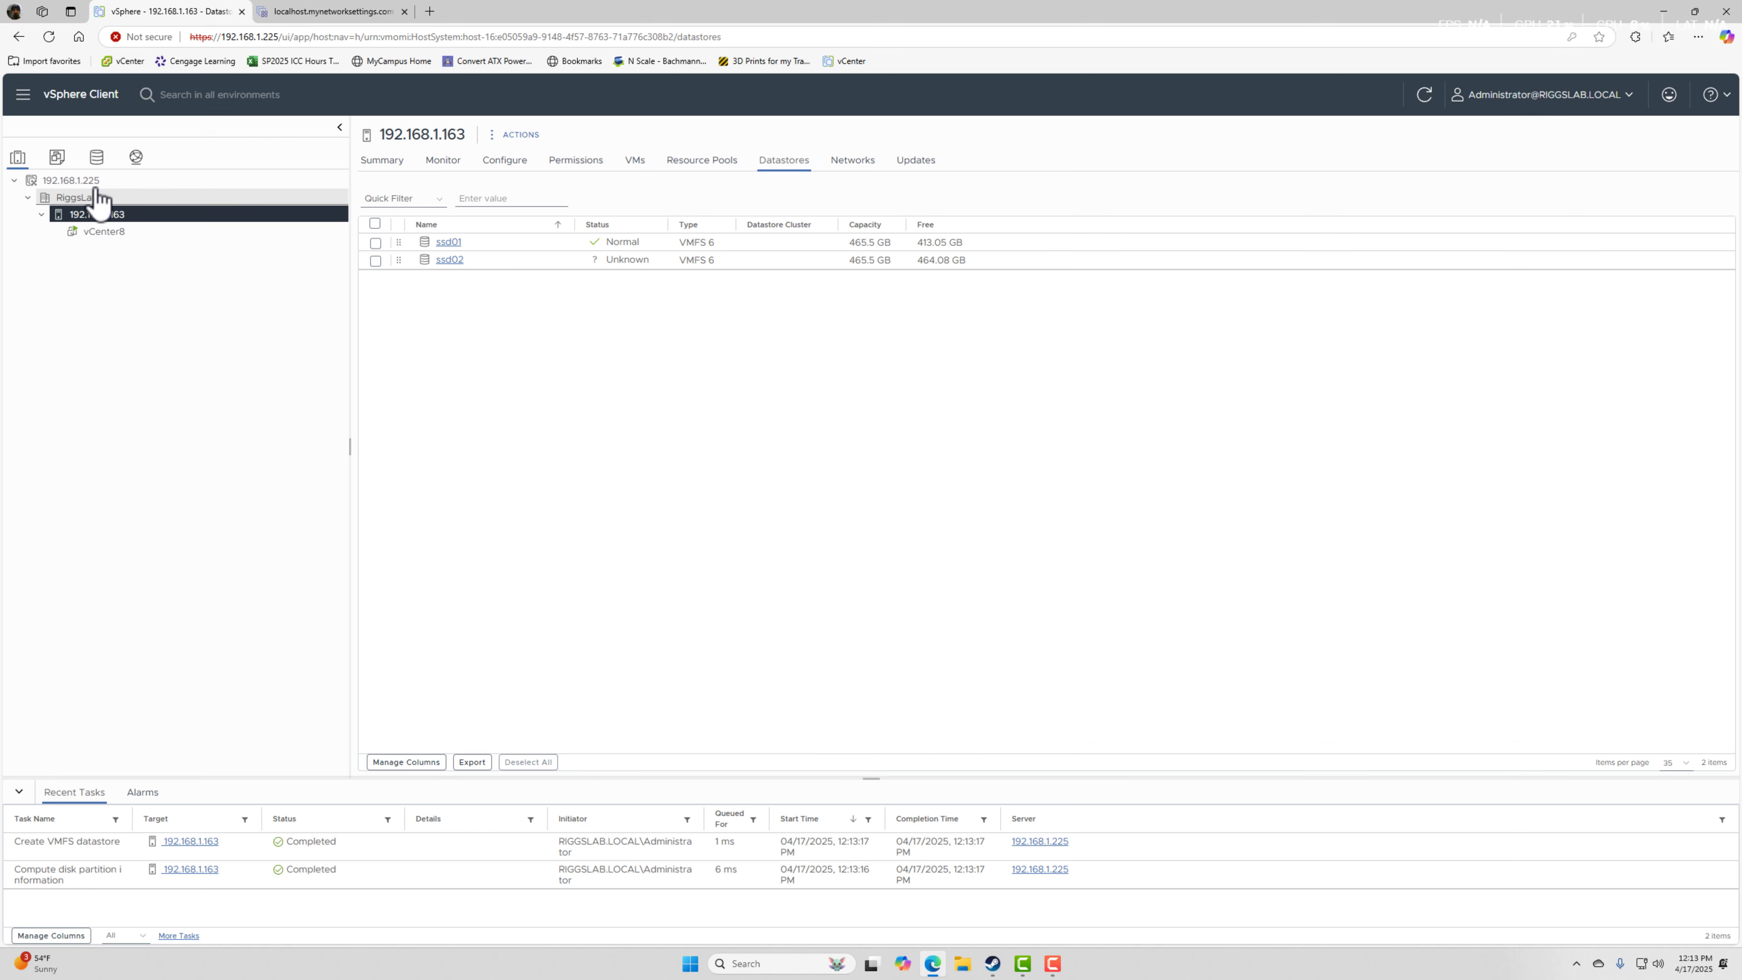
Start another VMFS datastore on host 192.168.1.163, select the 465.76 GB local ATA disk, and name it ssd03.
right_click(95, 221)
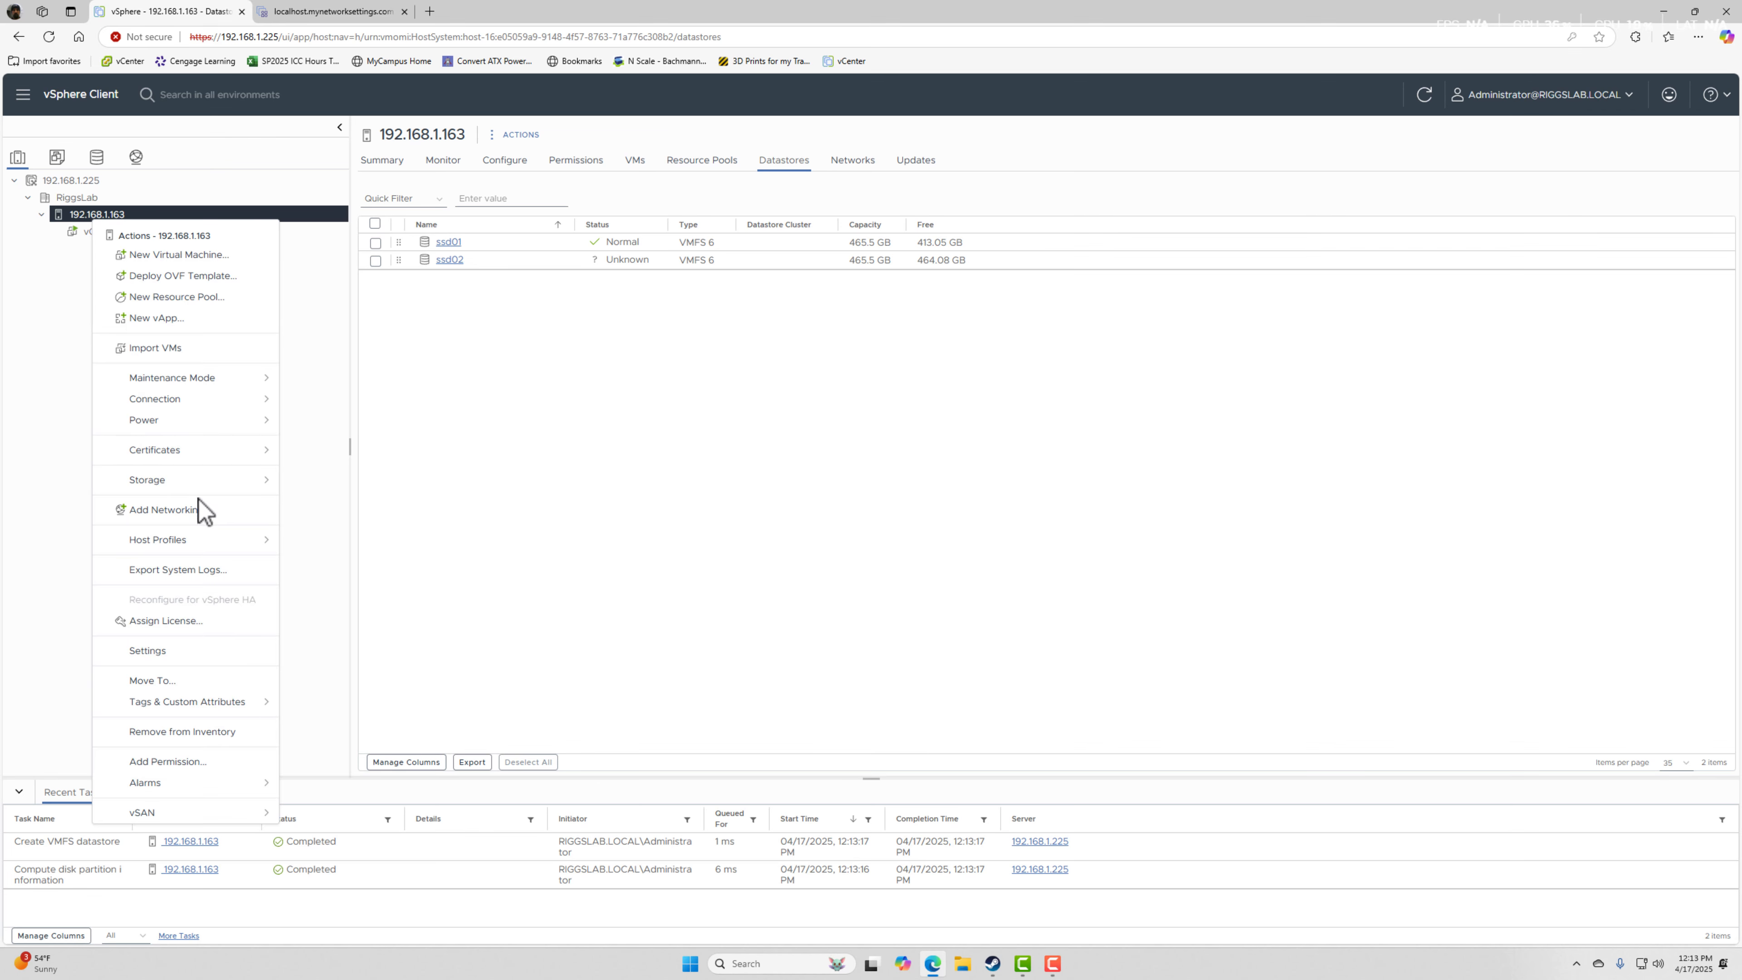
mouse_move(200, 483)
left_click(356, 490)
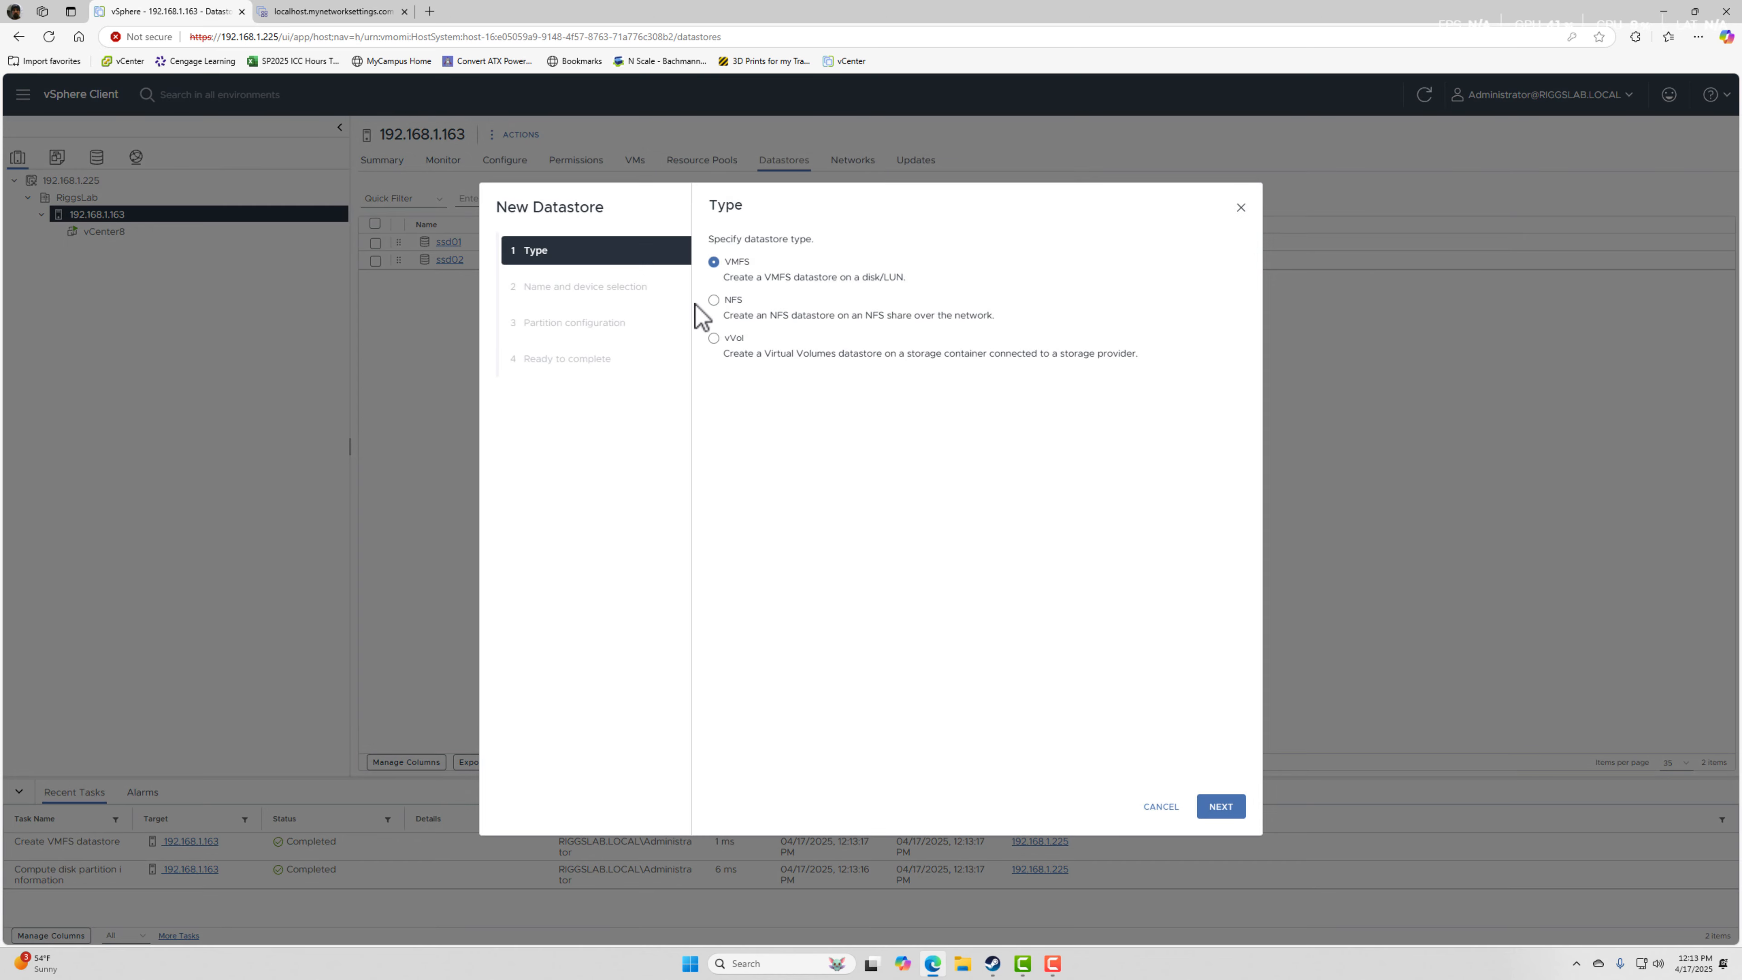
left_click(1220, 807)
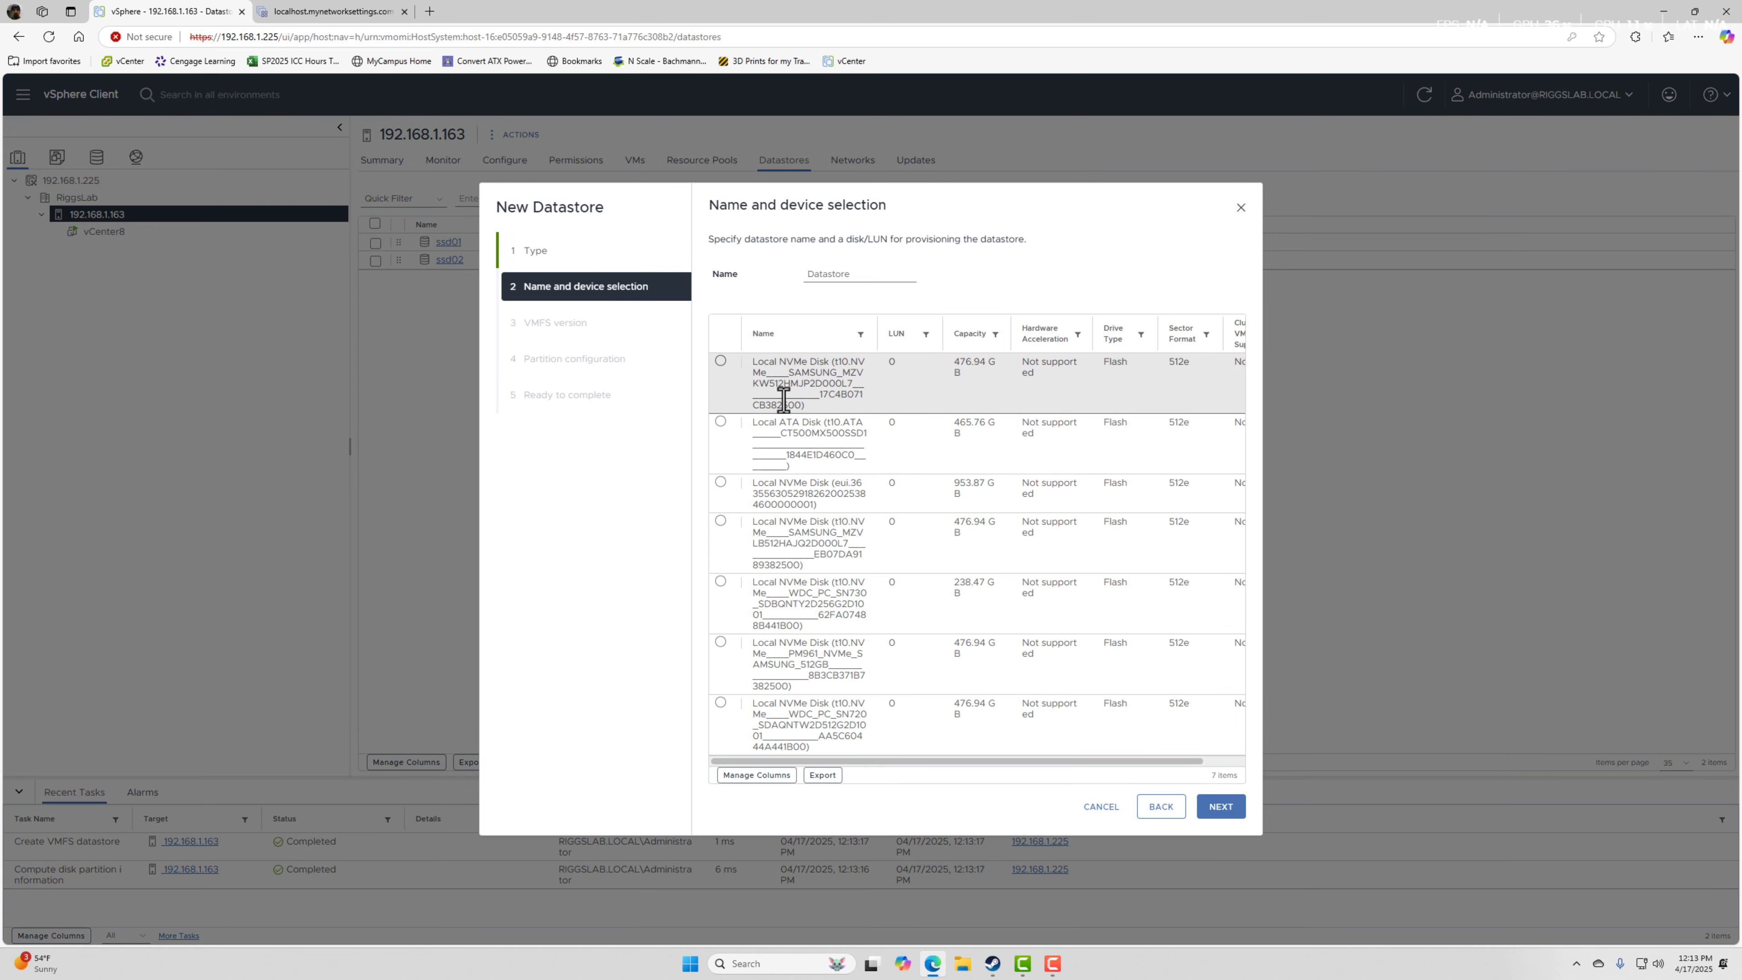
left_click(796, 437)
left_click(864, 275)
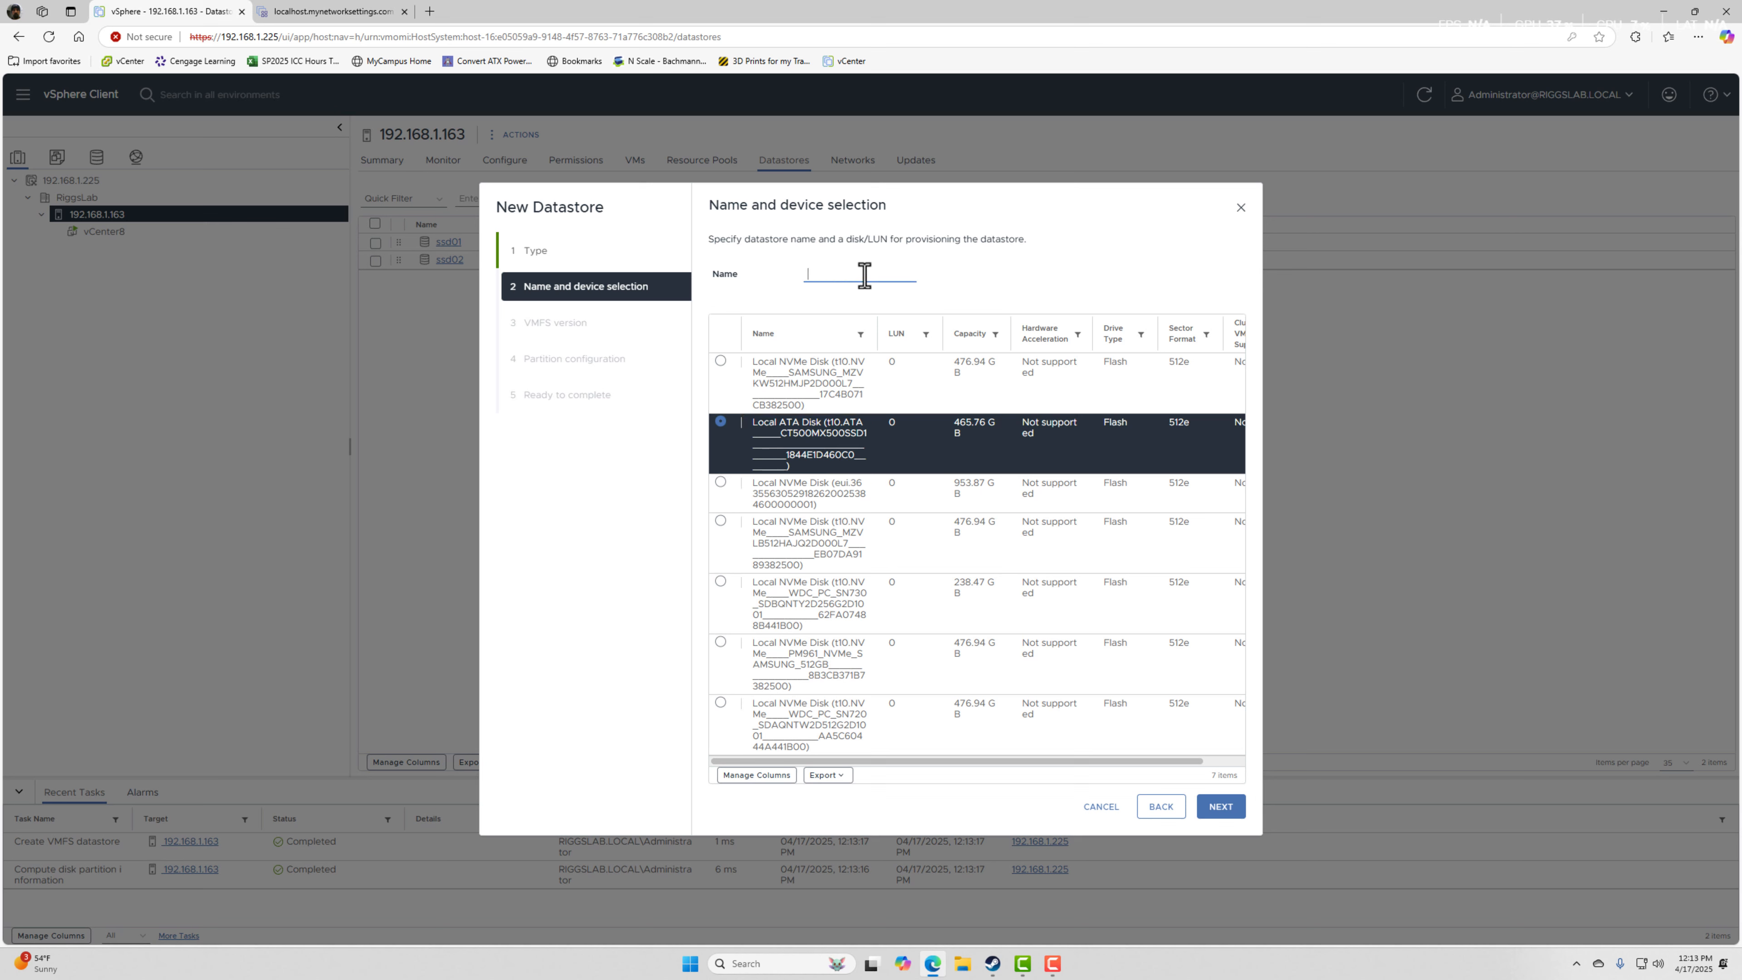
type("ssd03")
left_click(1219, 807)
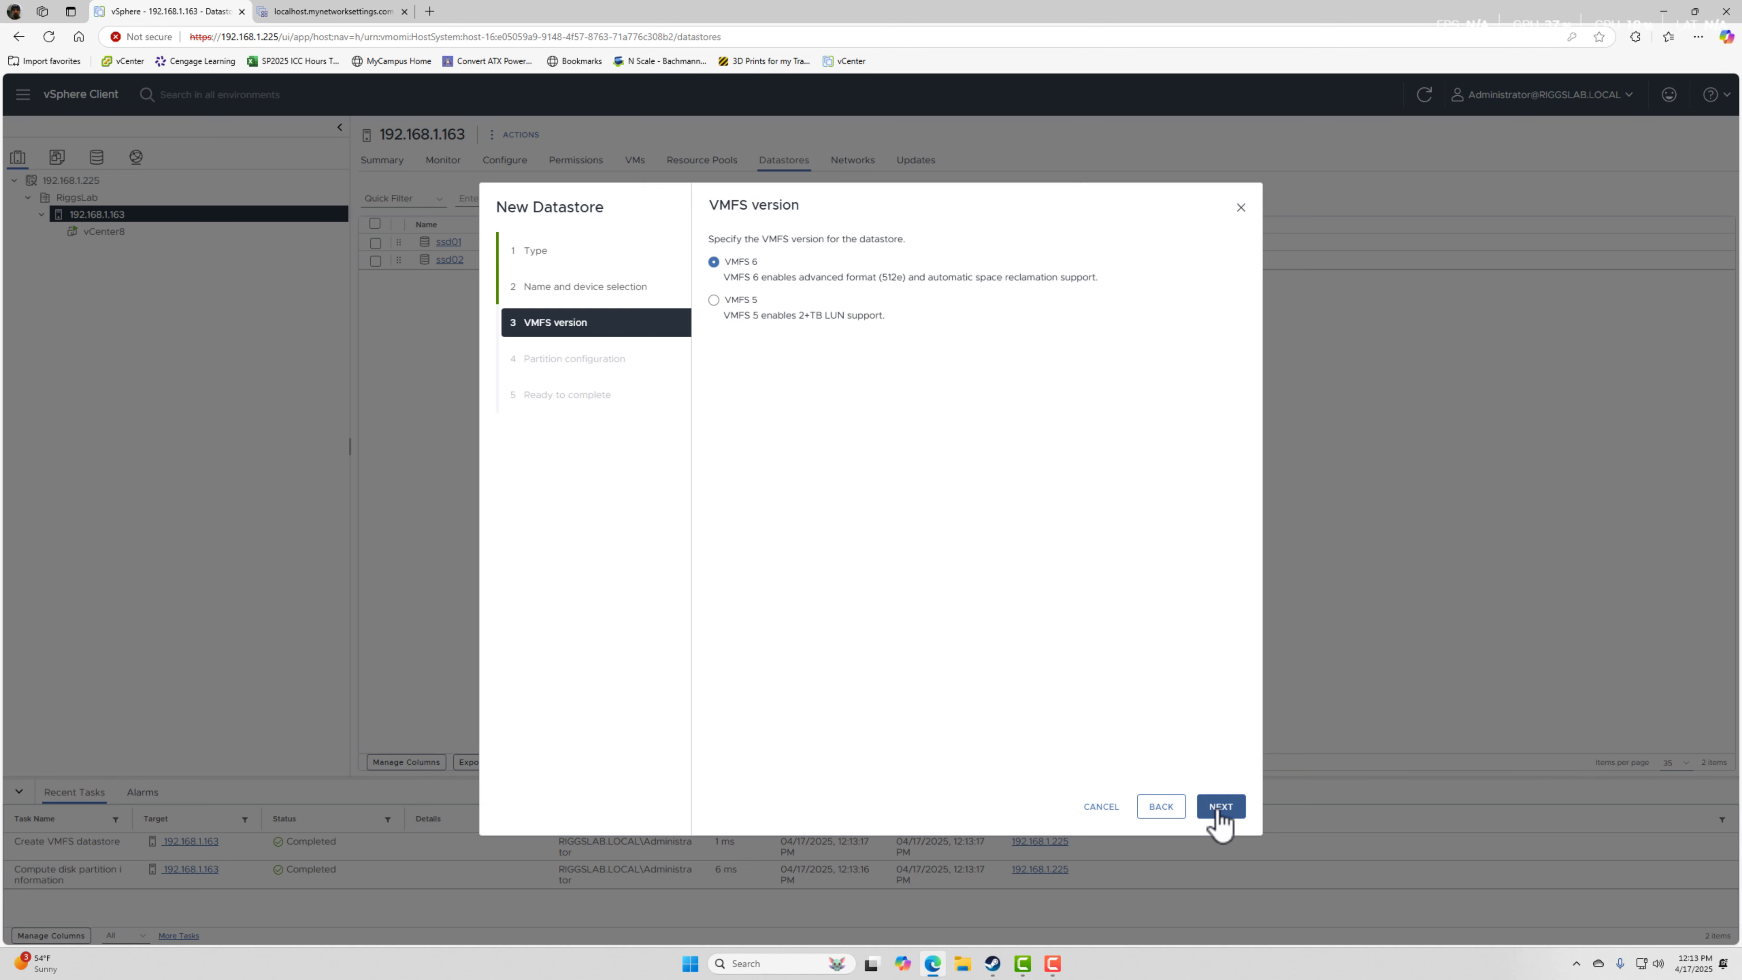
Accept VMFS 6 and the default 465.76 GB partition configuration for ssd03, and create the datastore.
left_click(1218, 810)
left_click(1218, 811)
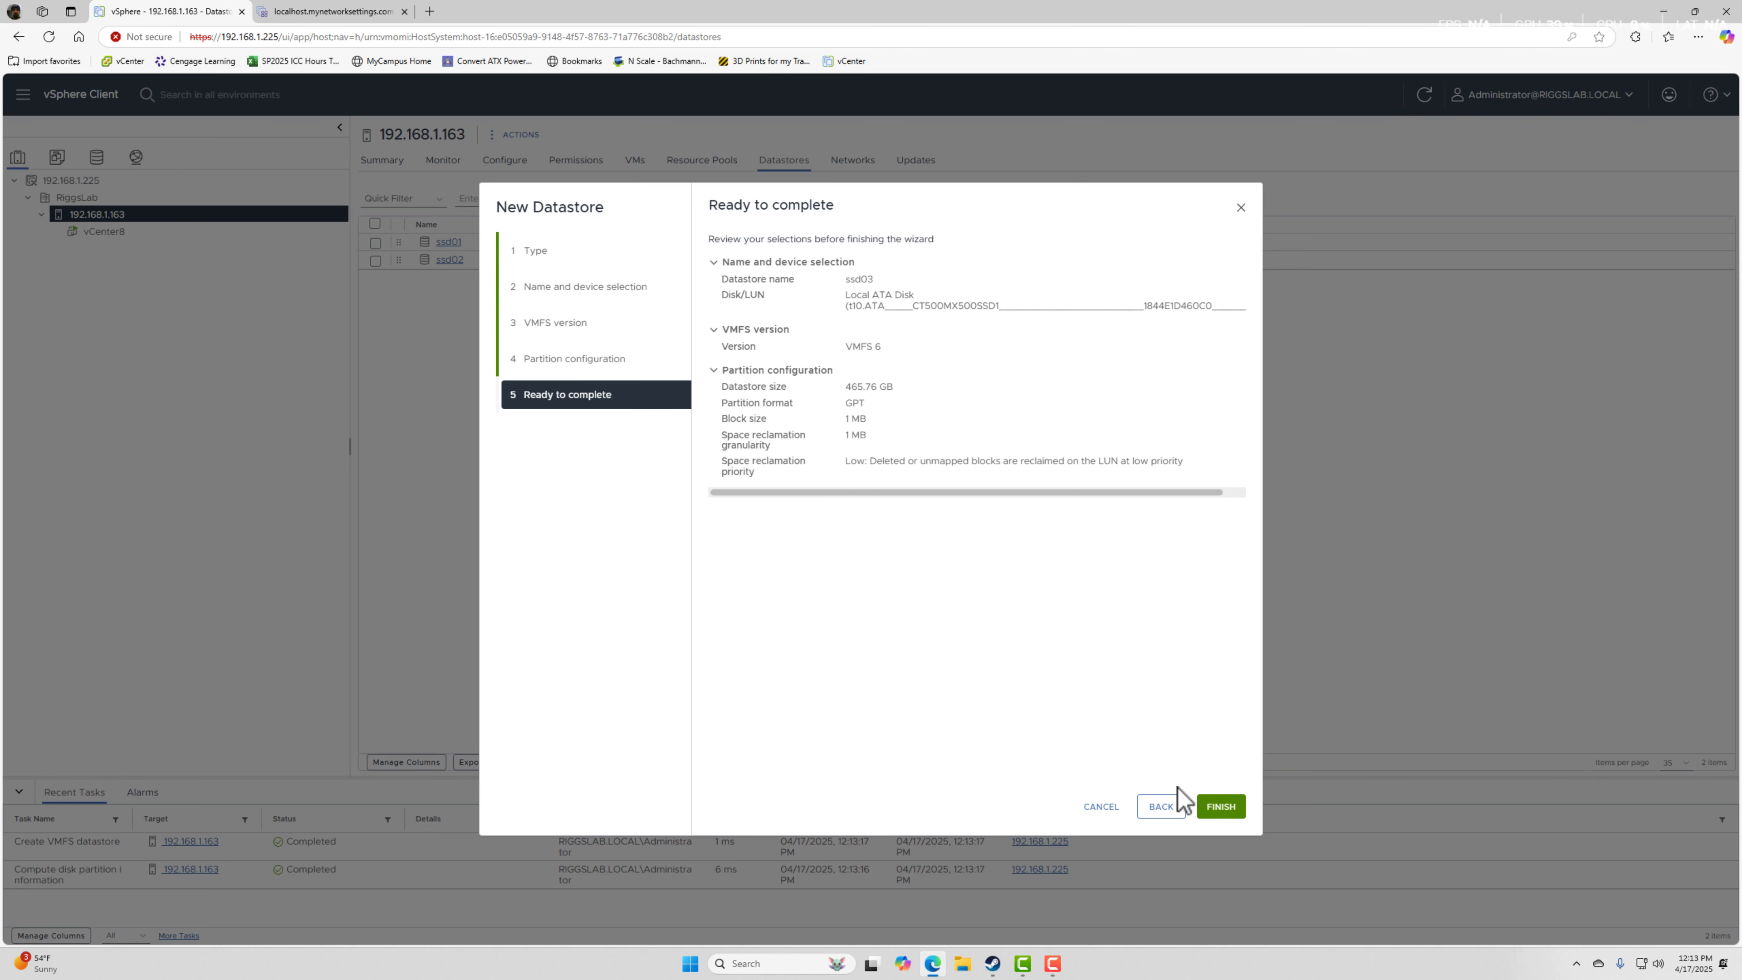
left_click(1221, 807)
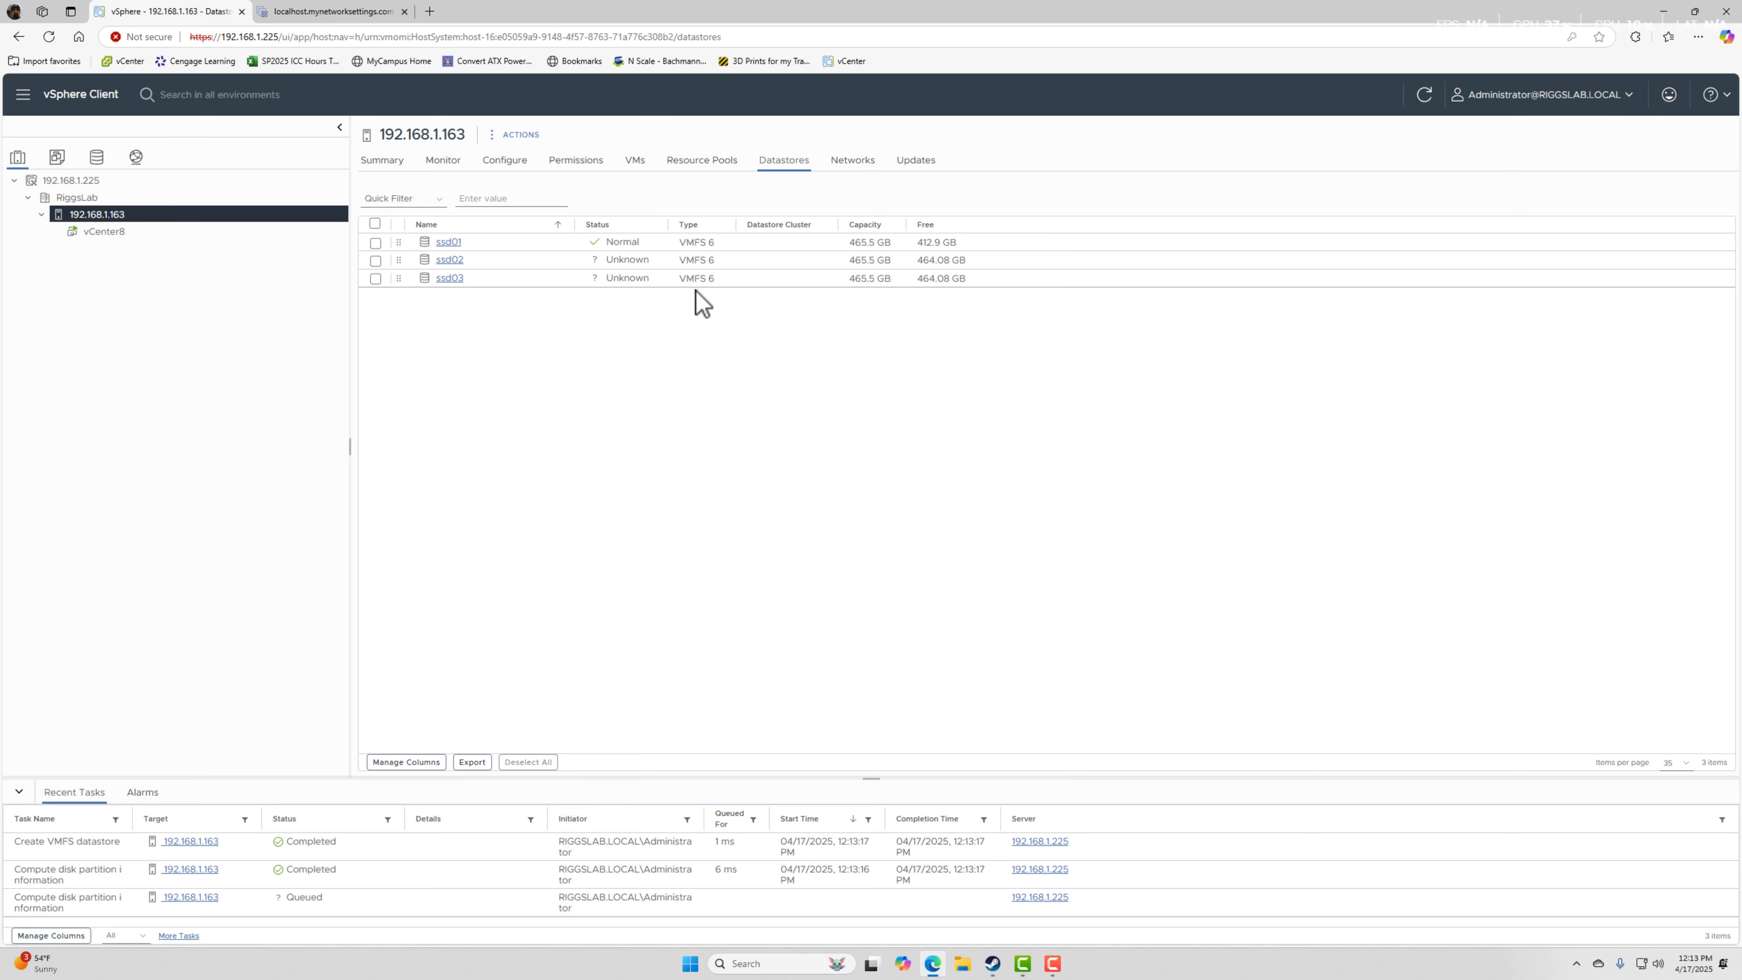
Start a VMFS datastore on host 192.168.1.163 using the 238.47 GB WDC NVMe disk, with a name beginning nvme0.
right_click(98, 217)
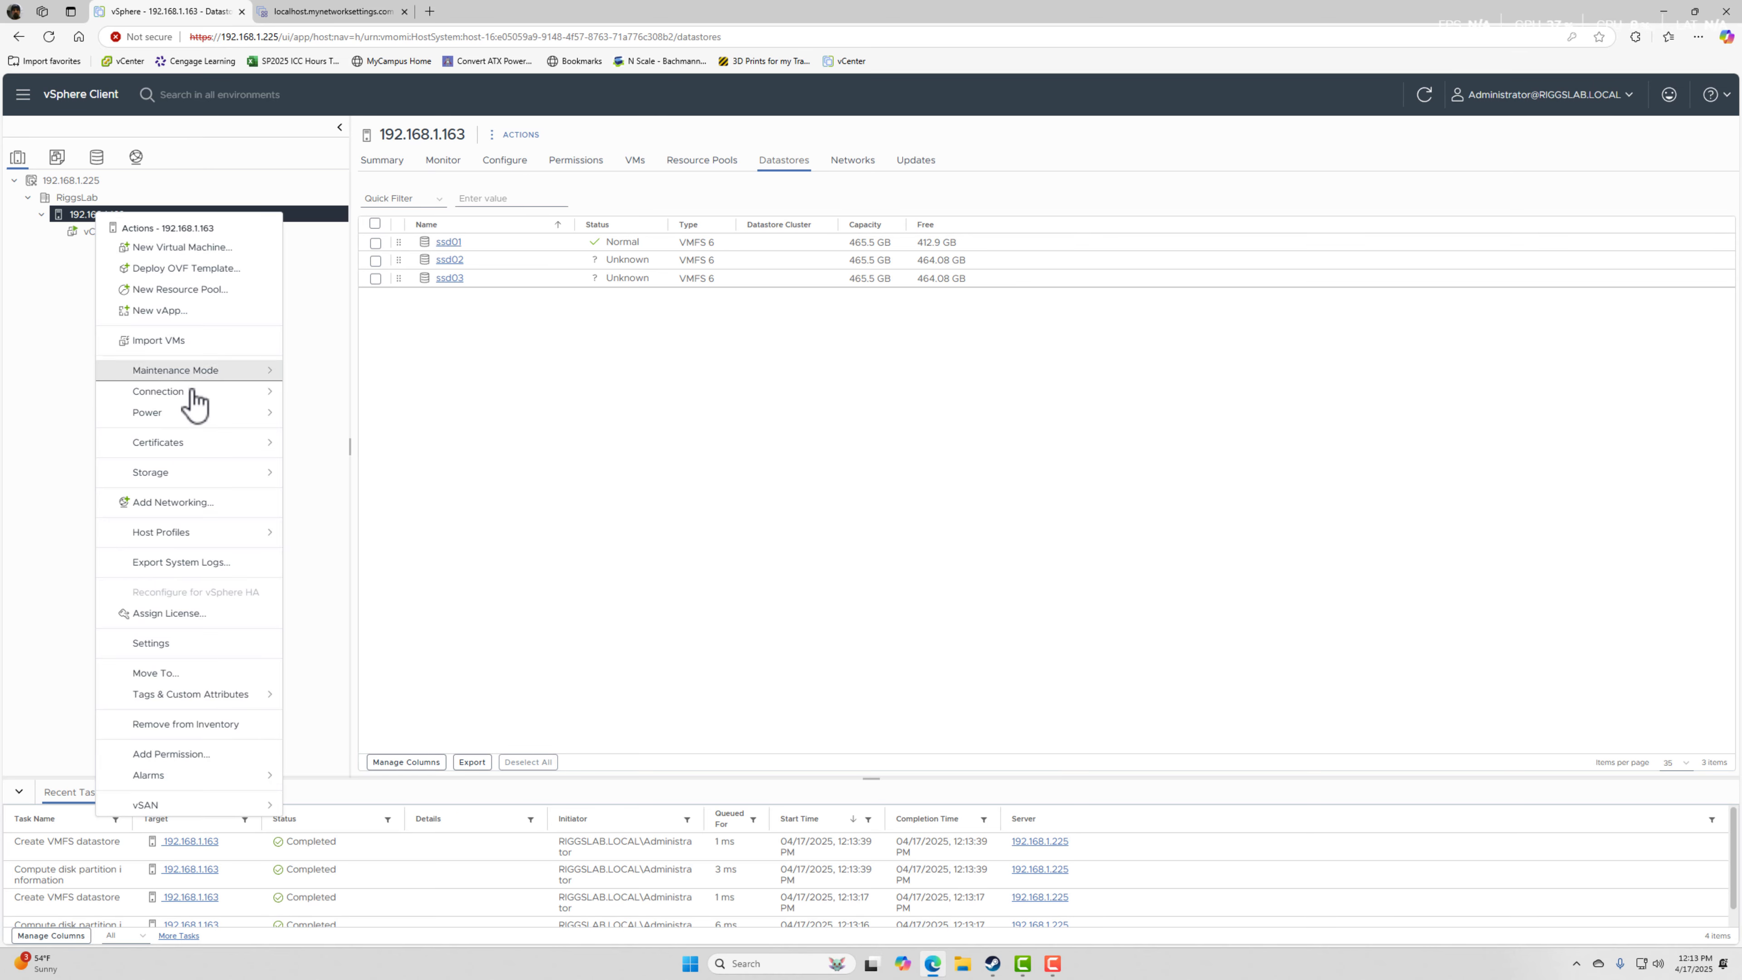
mouse_move(213, 473)
left_click(346, 483)
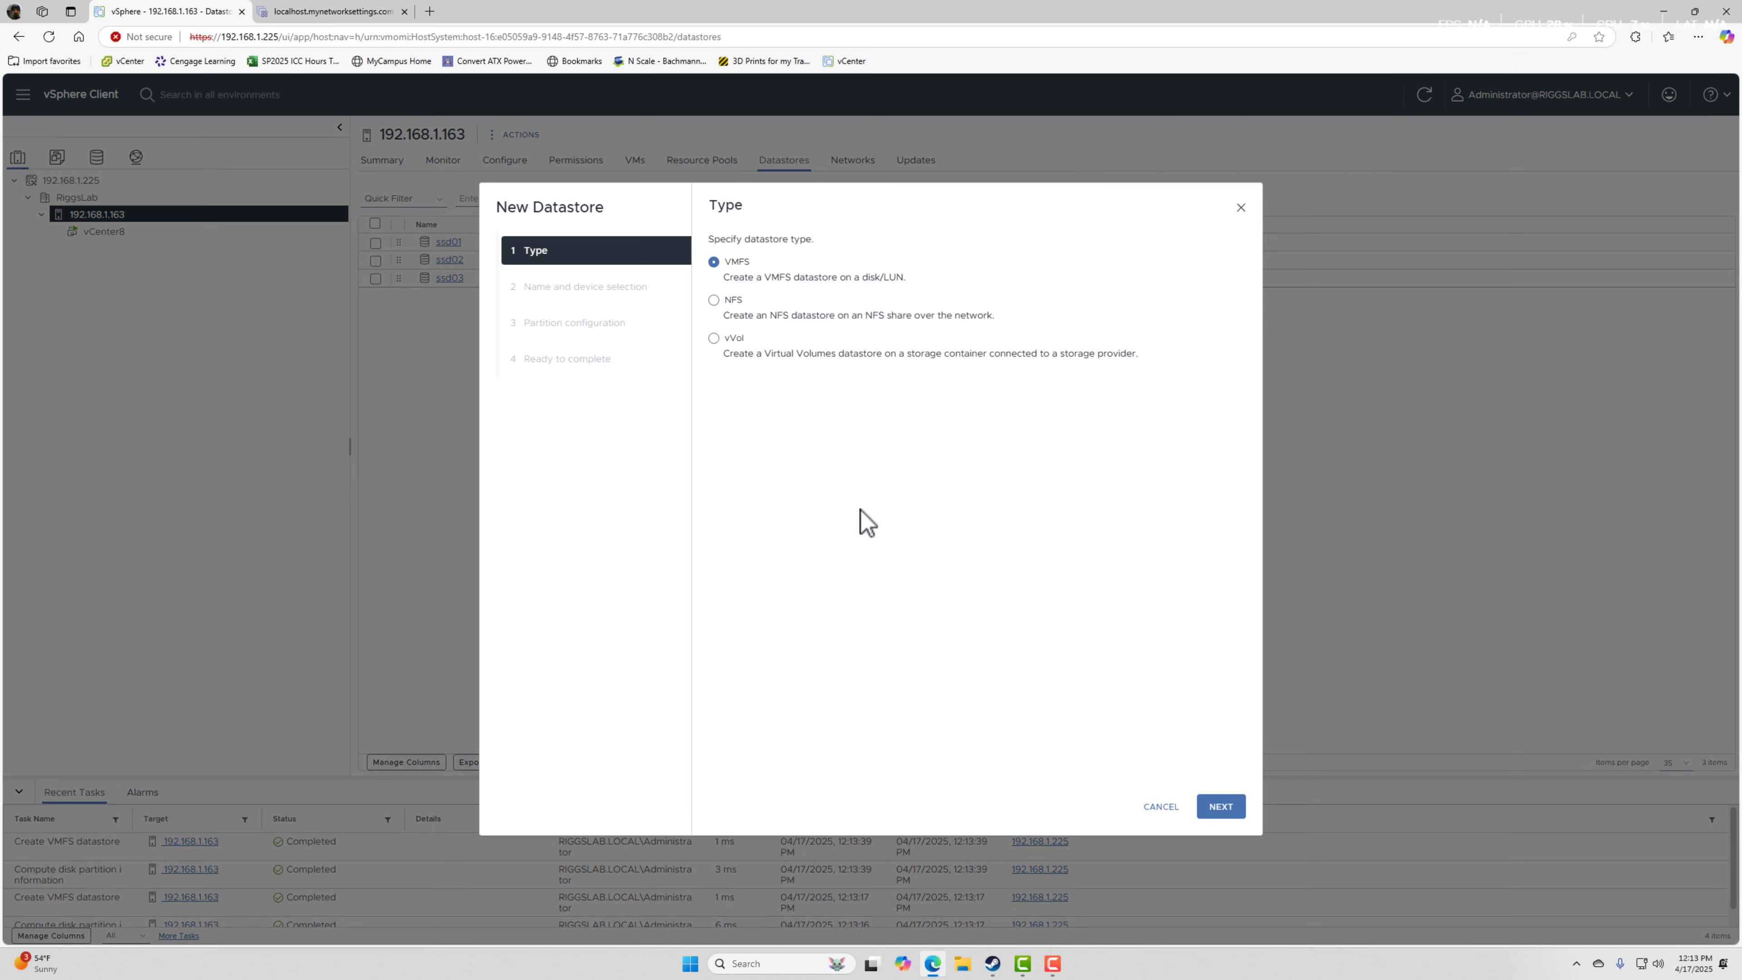
left_click(1221, 806)
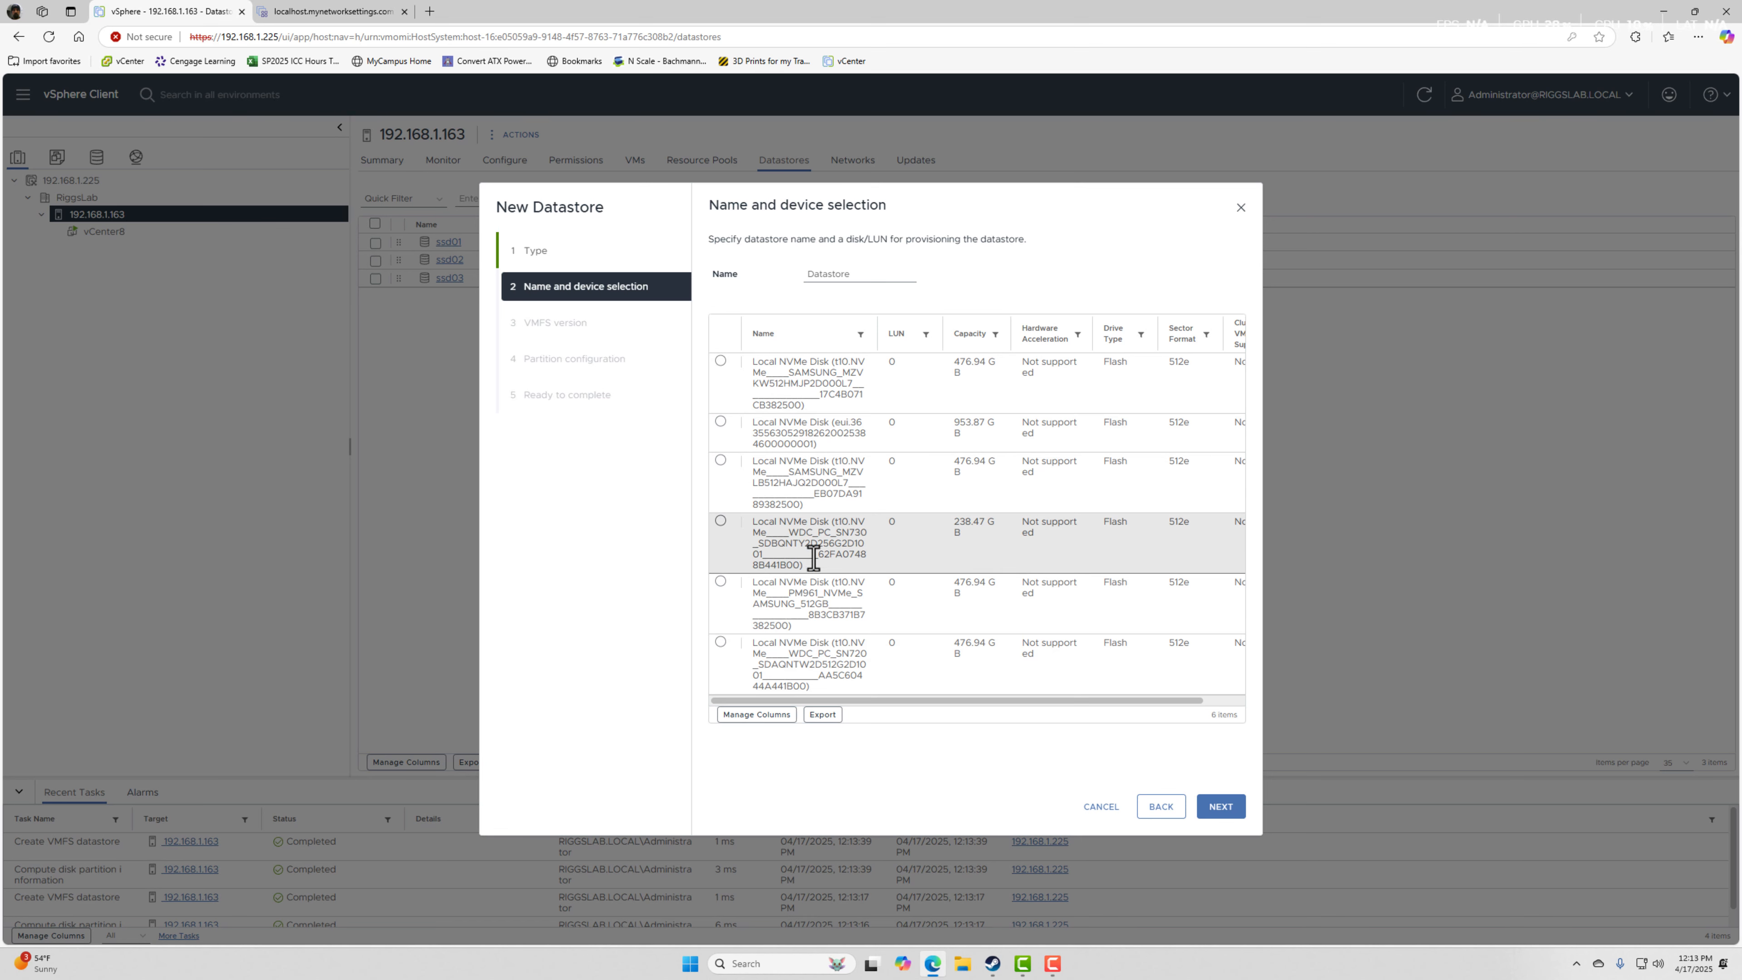
left_click(804, 546)
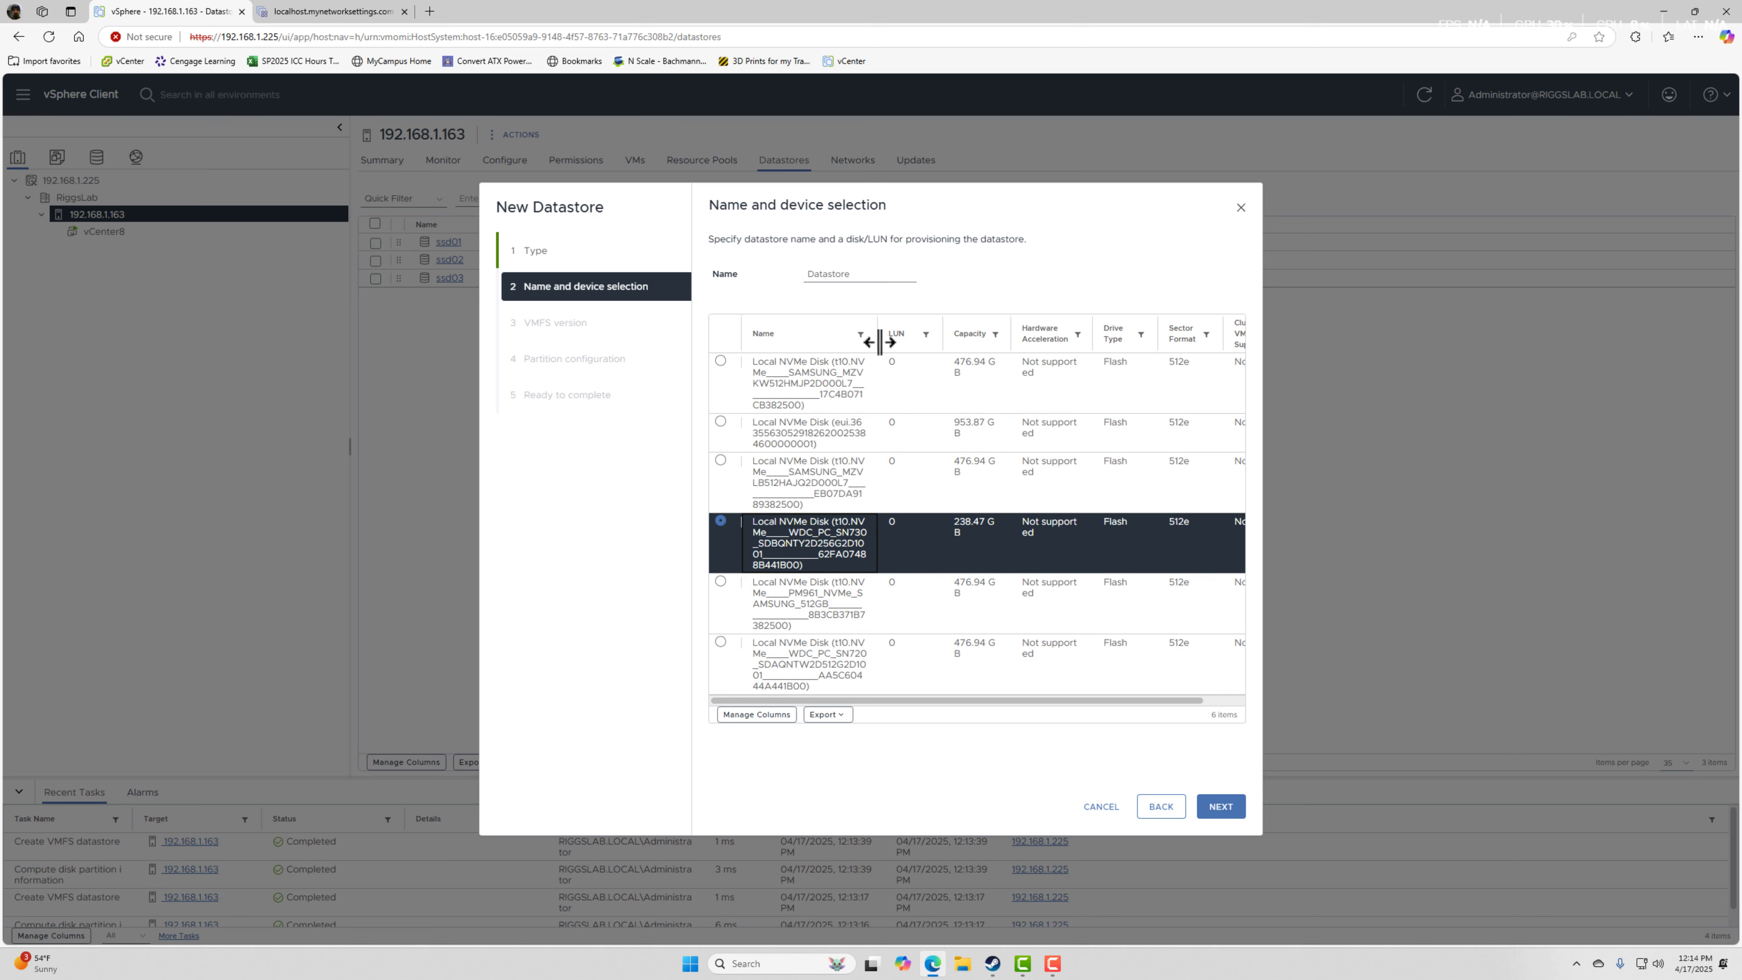
left_click(844, 275)
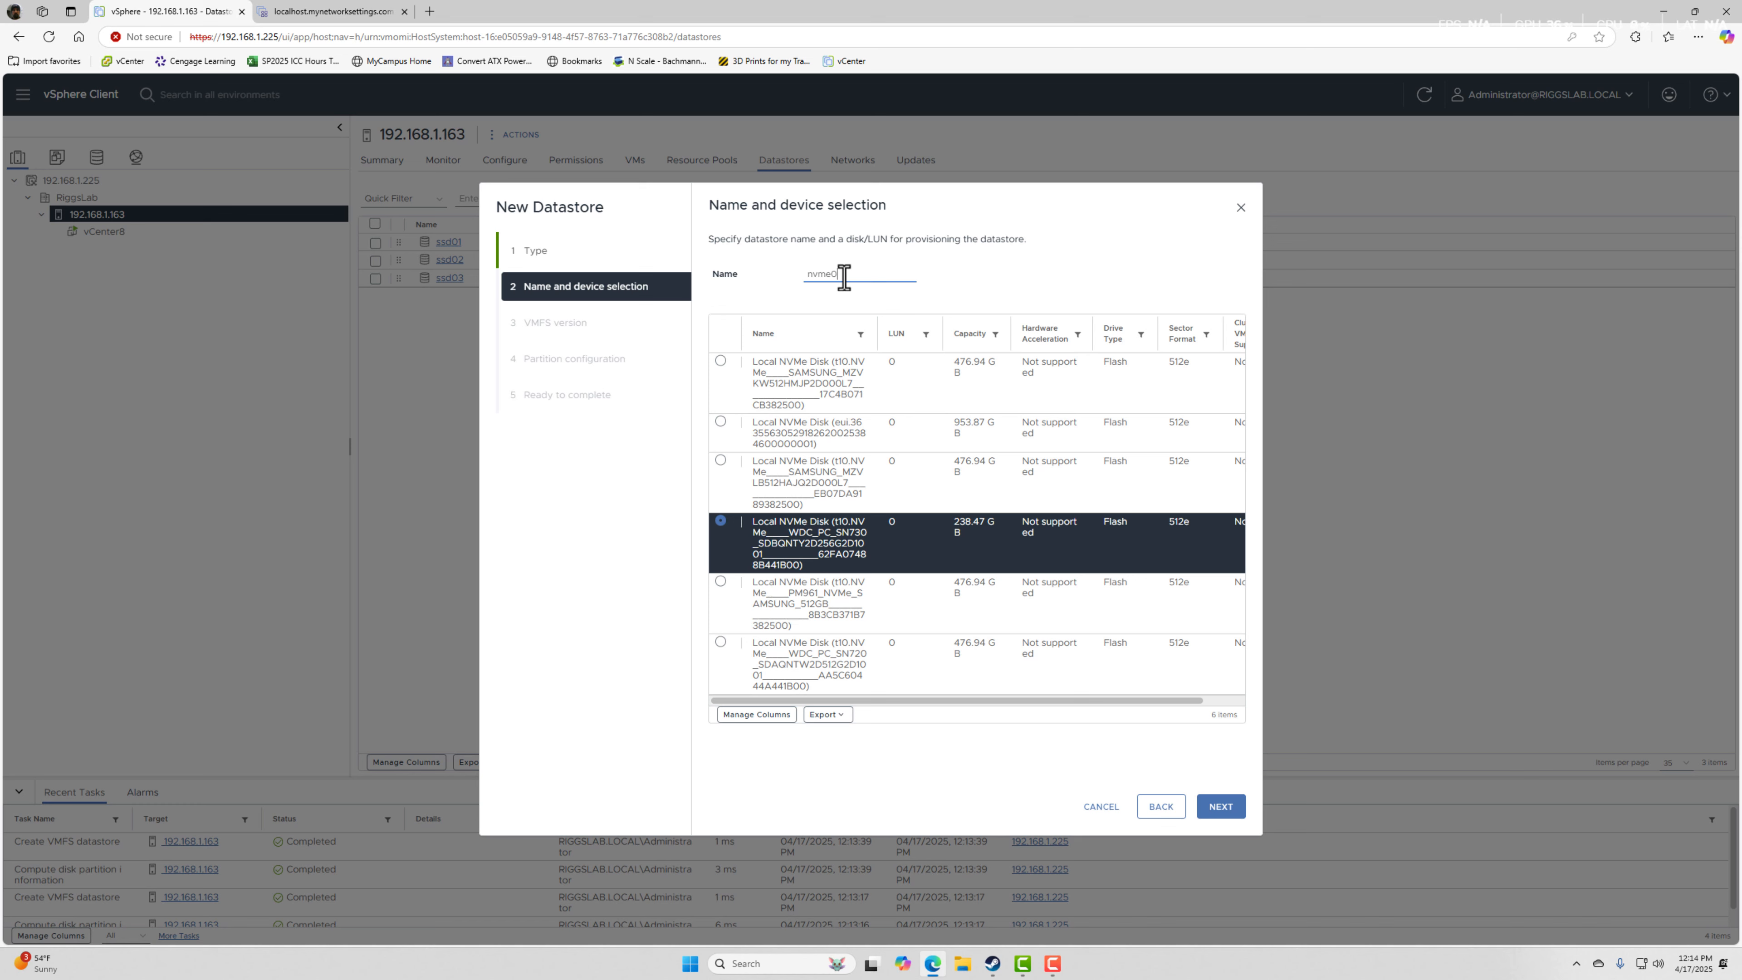
left_click(1222, 810)
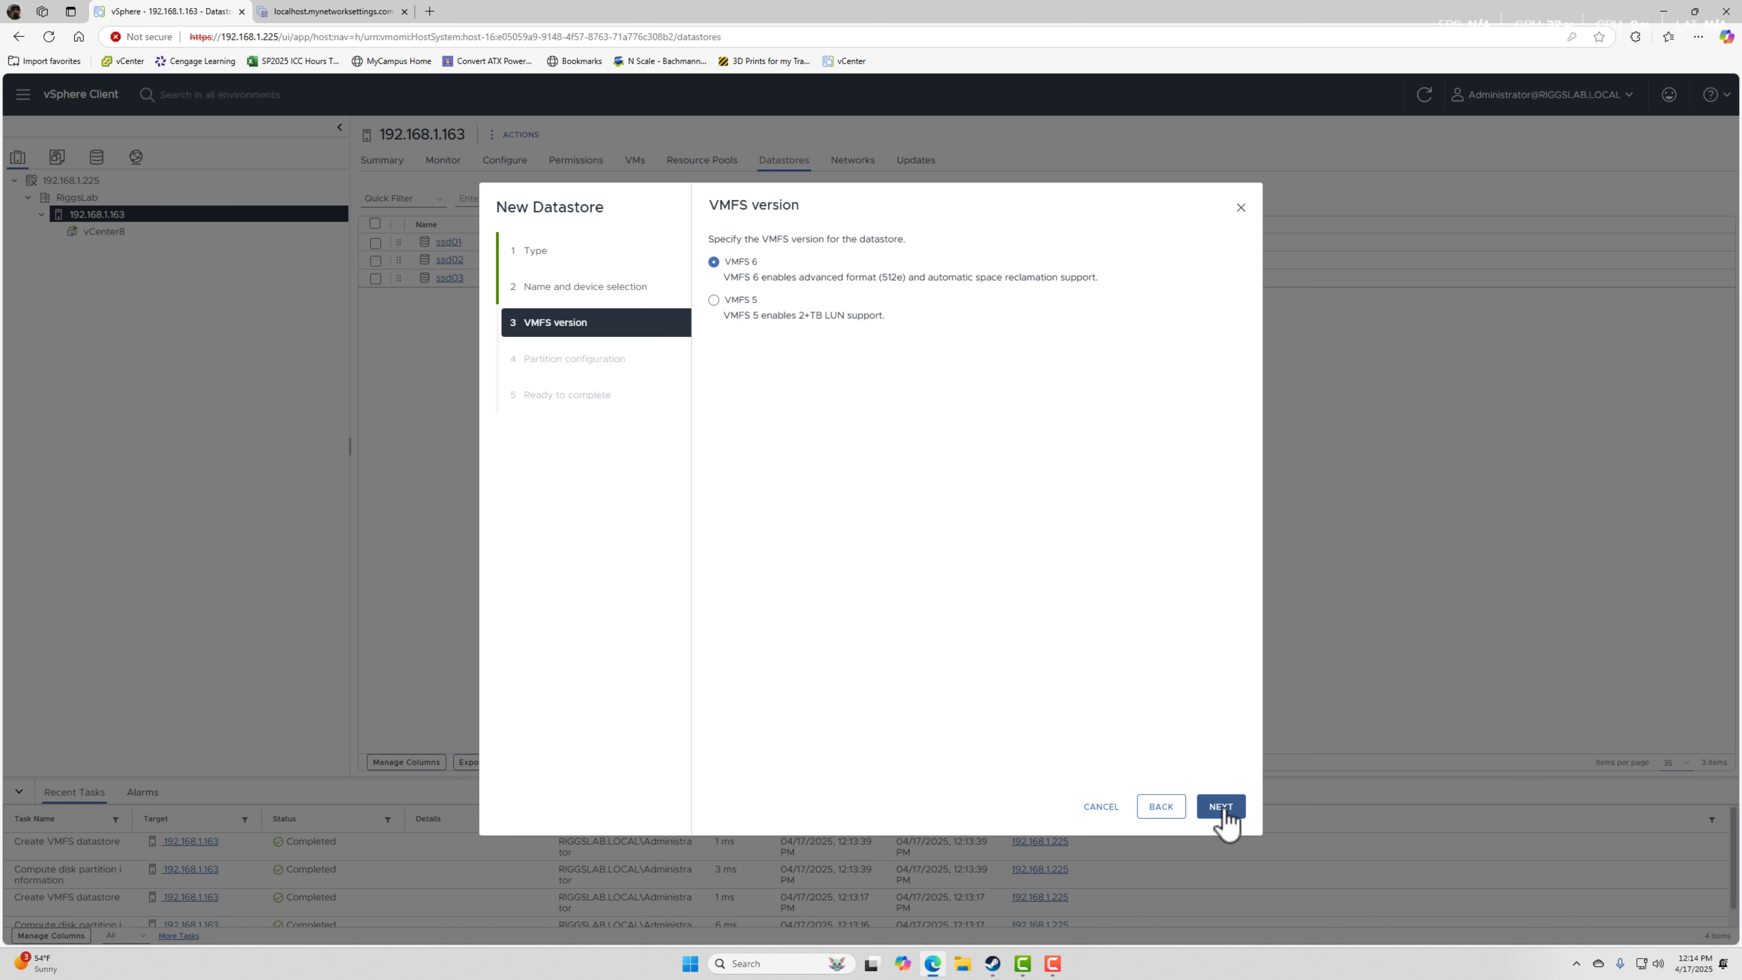
Accept VMFS 6 and the default 238.47 GB partition configuration for nvme01, and create the datastore.
left_click(1221, 808)
left_click(1221, 809)
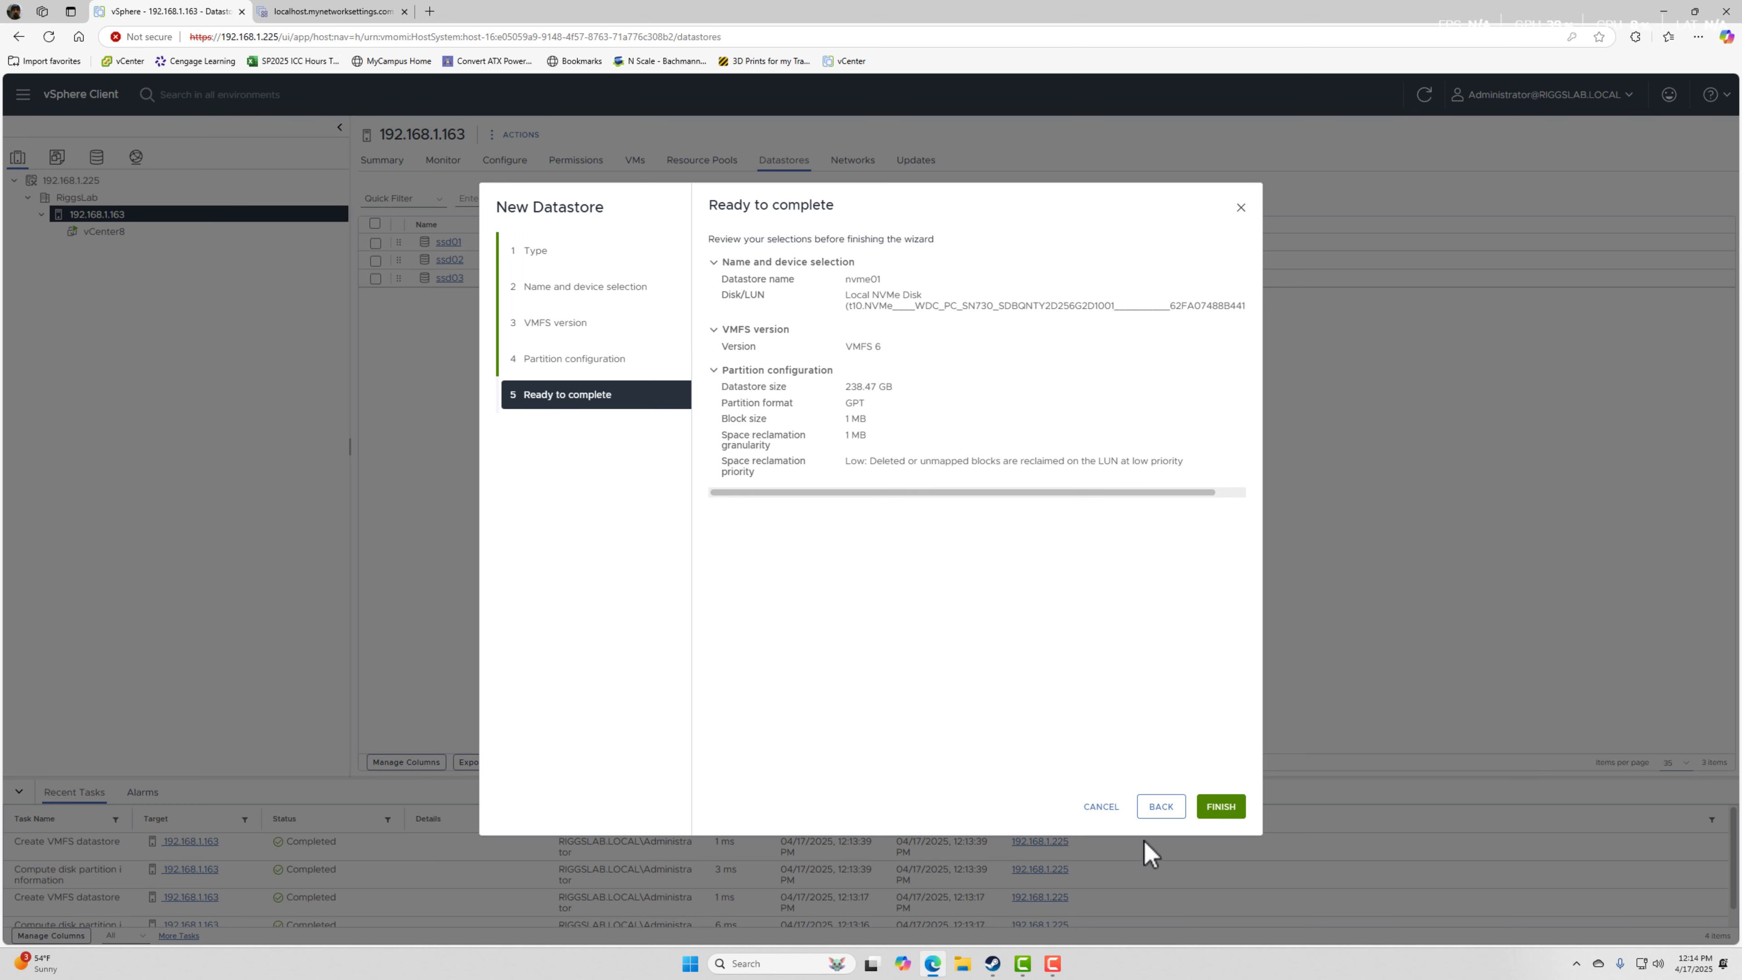
left_click(1222, 810)
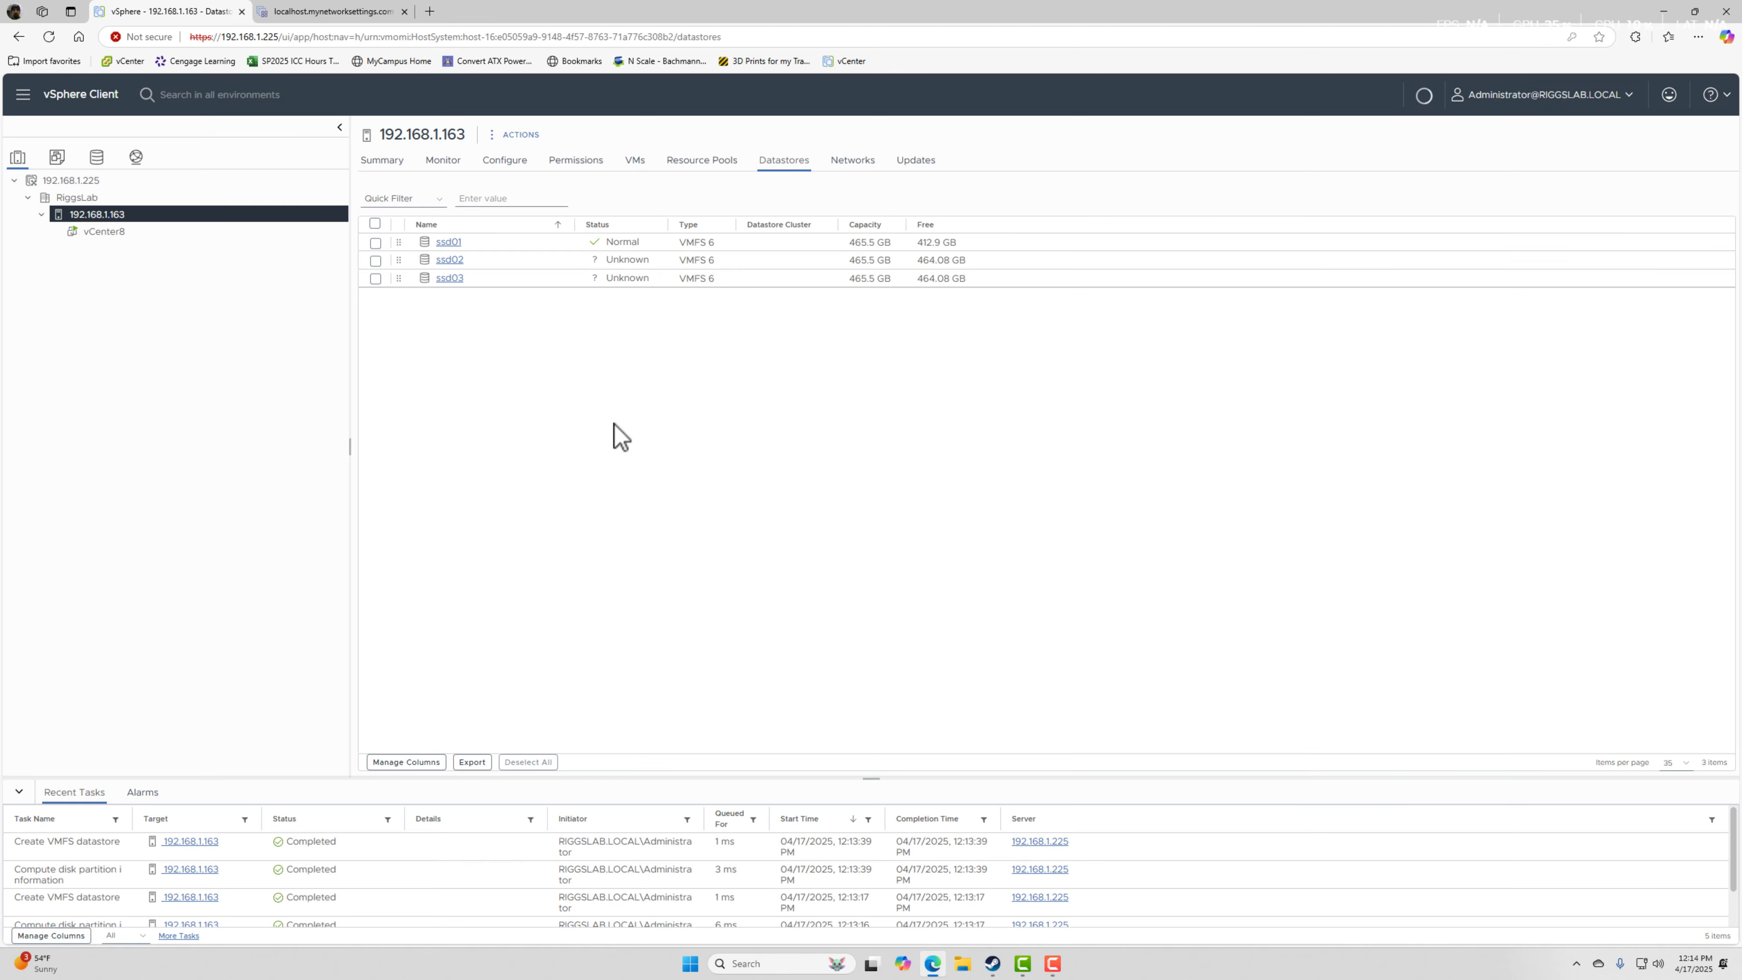
Start another VMFS datastore on host 192.168.1.163, select the 953.87 GB local NVMe disk, and name it nvme06.
right_click(96, 214)
mouse_move(206, 472)
left_click(353, 483)
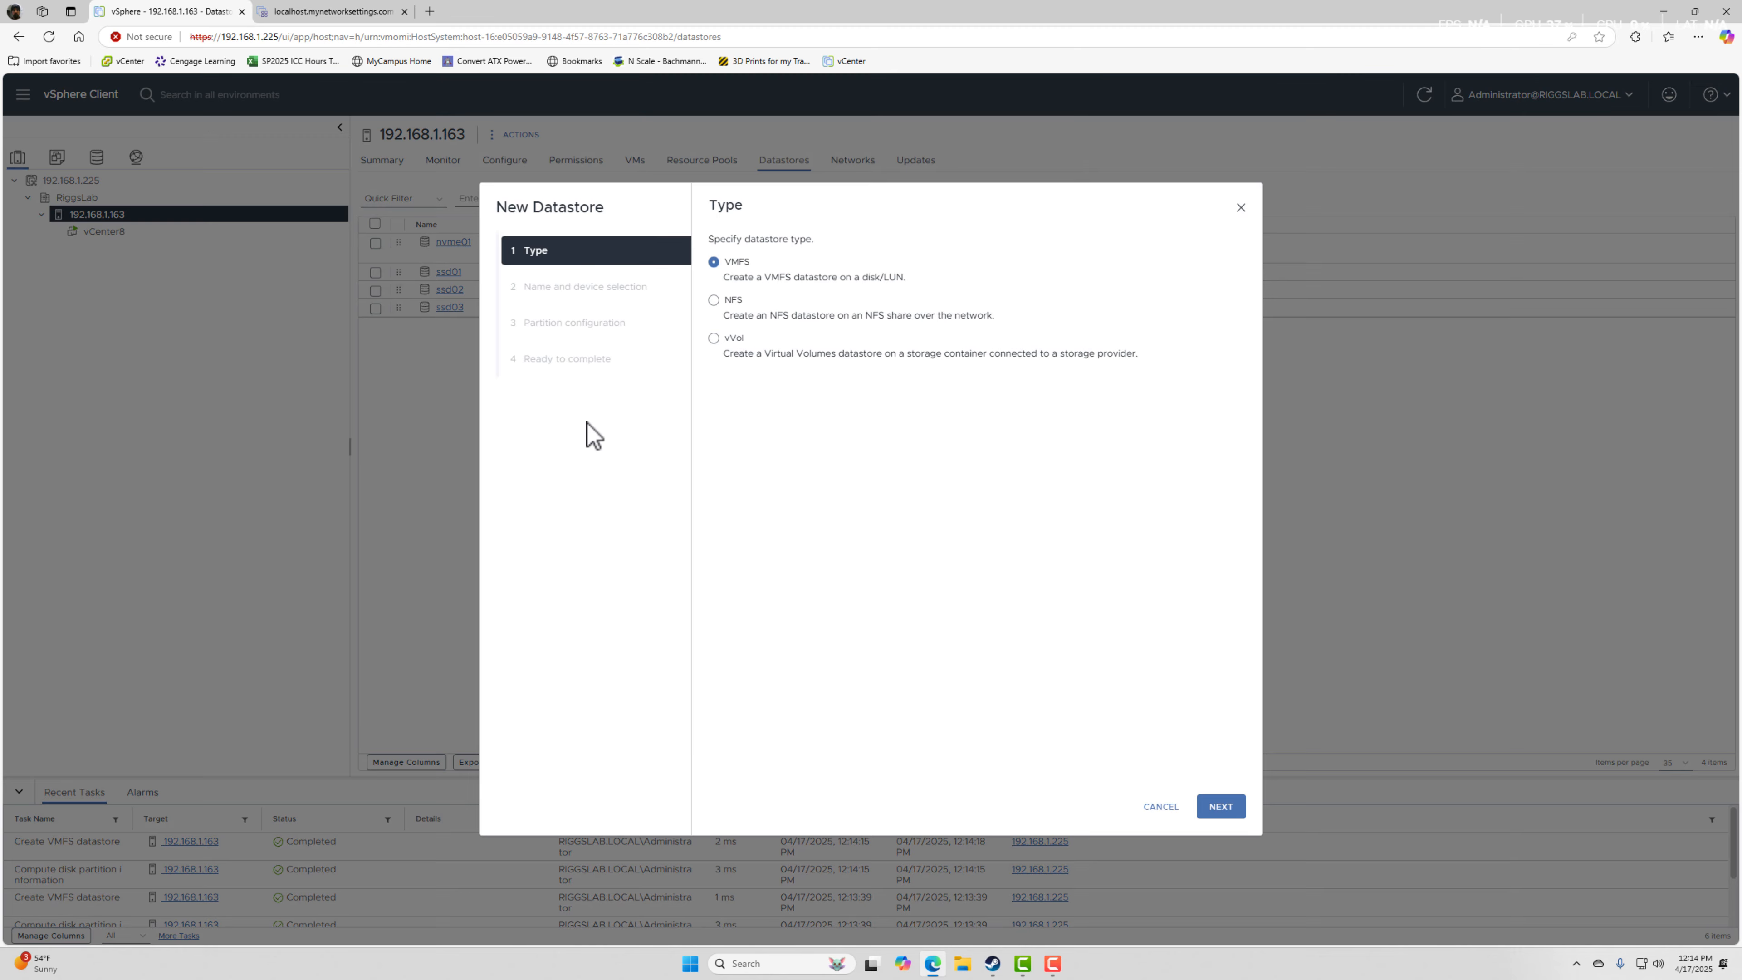
left_click(1221, 806)
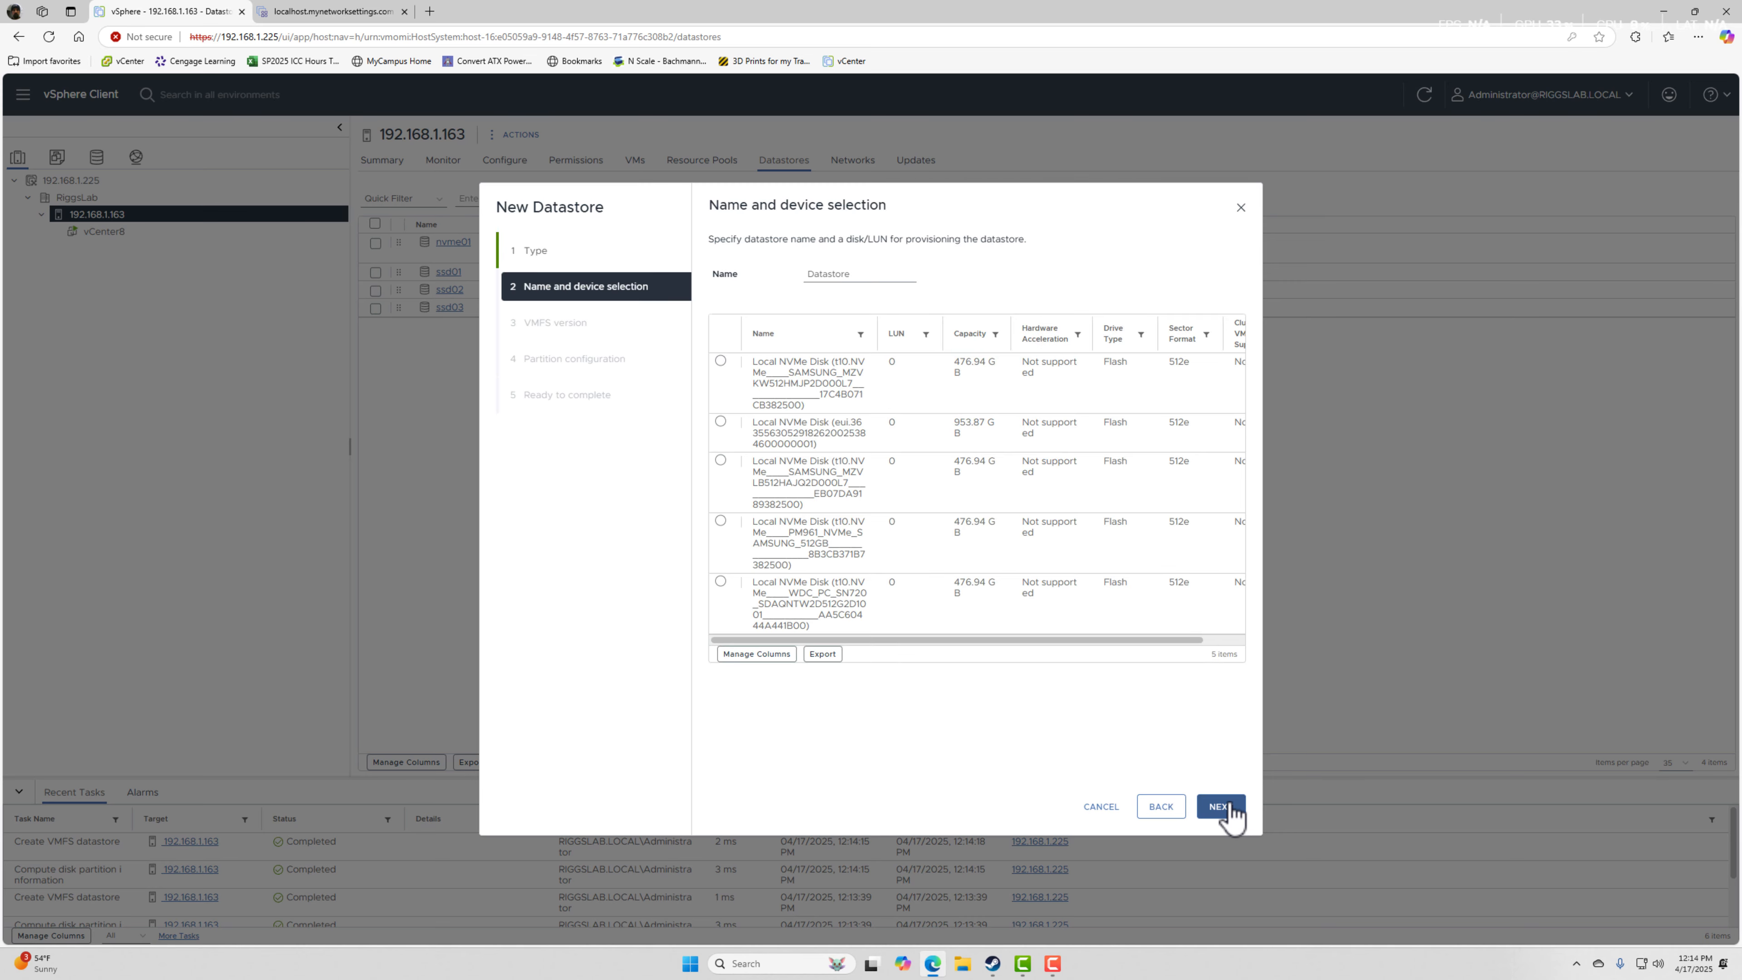
left_click(785, 373)
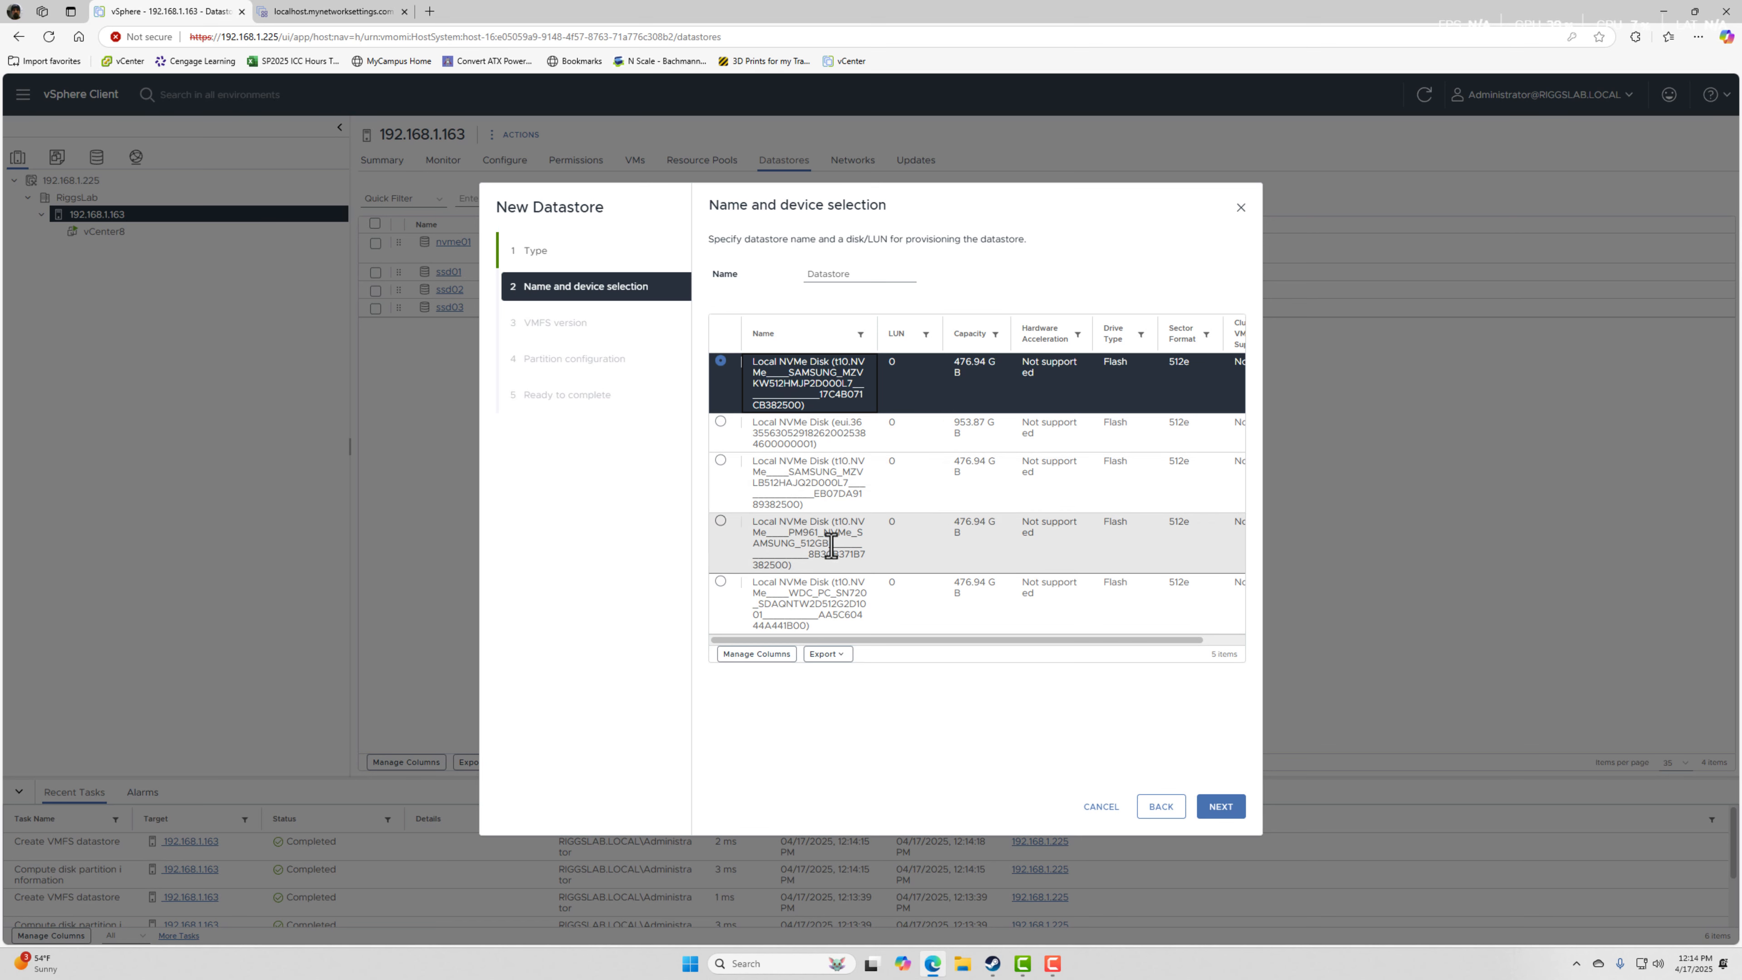
left_click(854, 429)
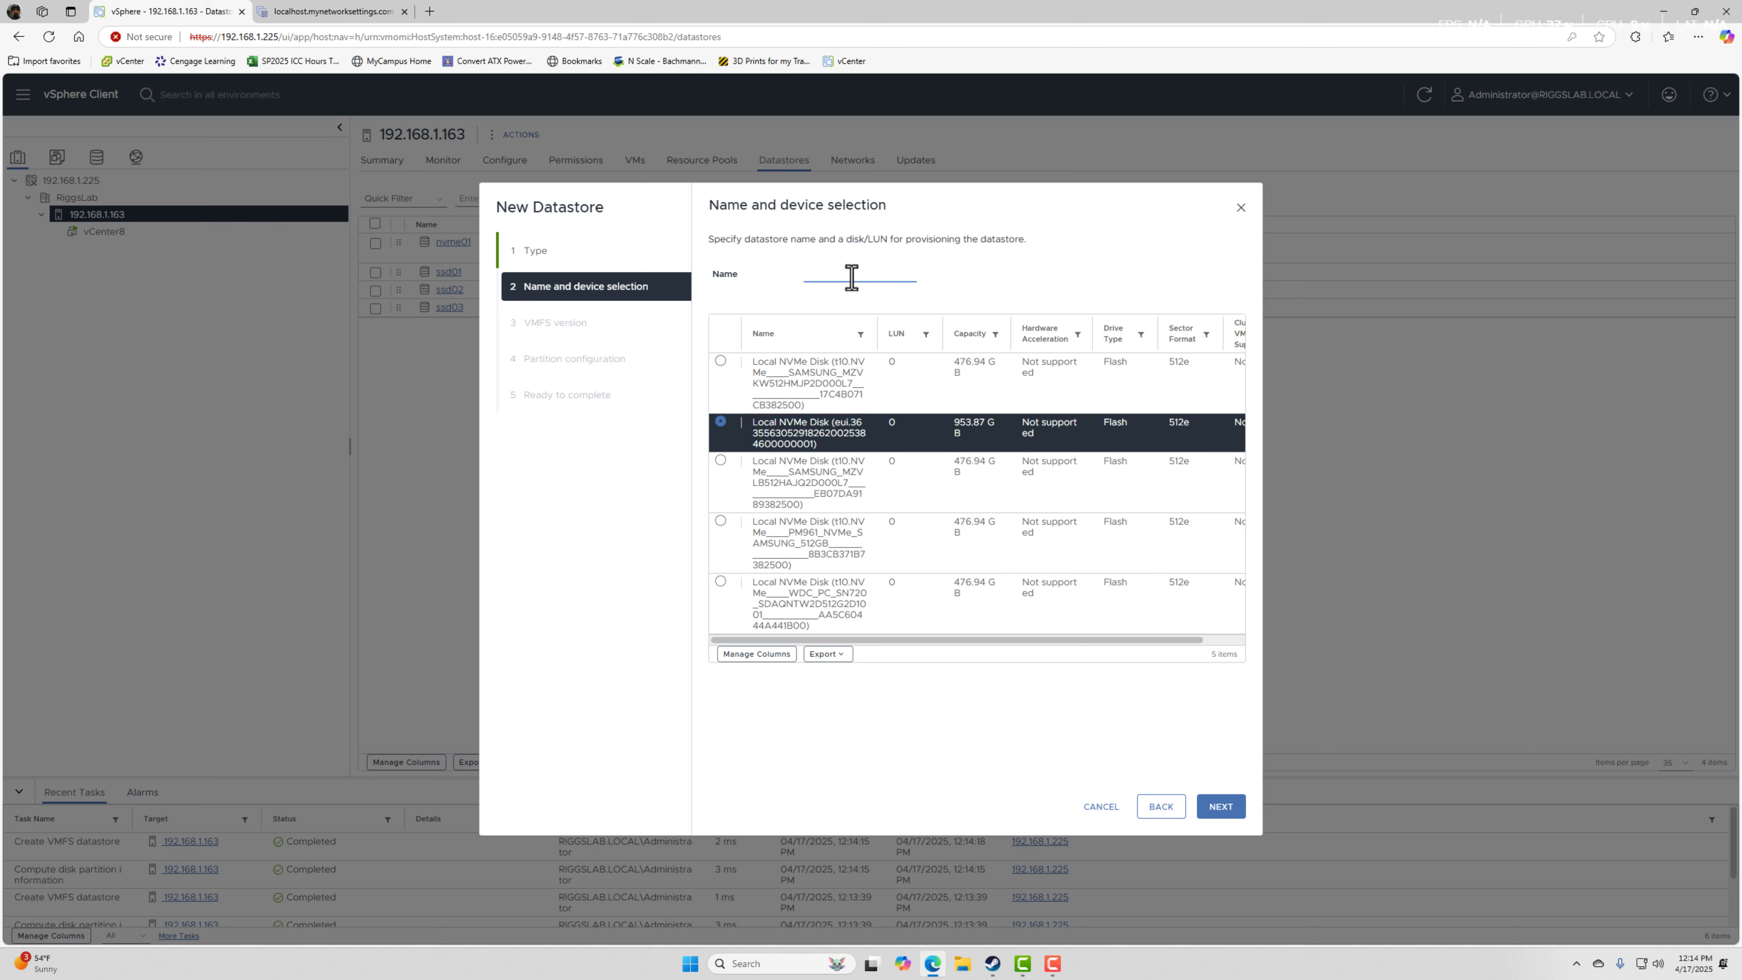
type("nvme06")
left_click(1220, 809)
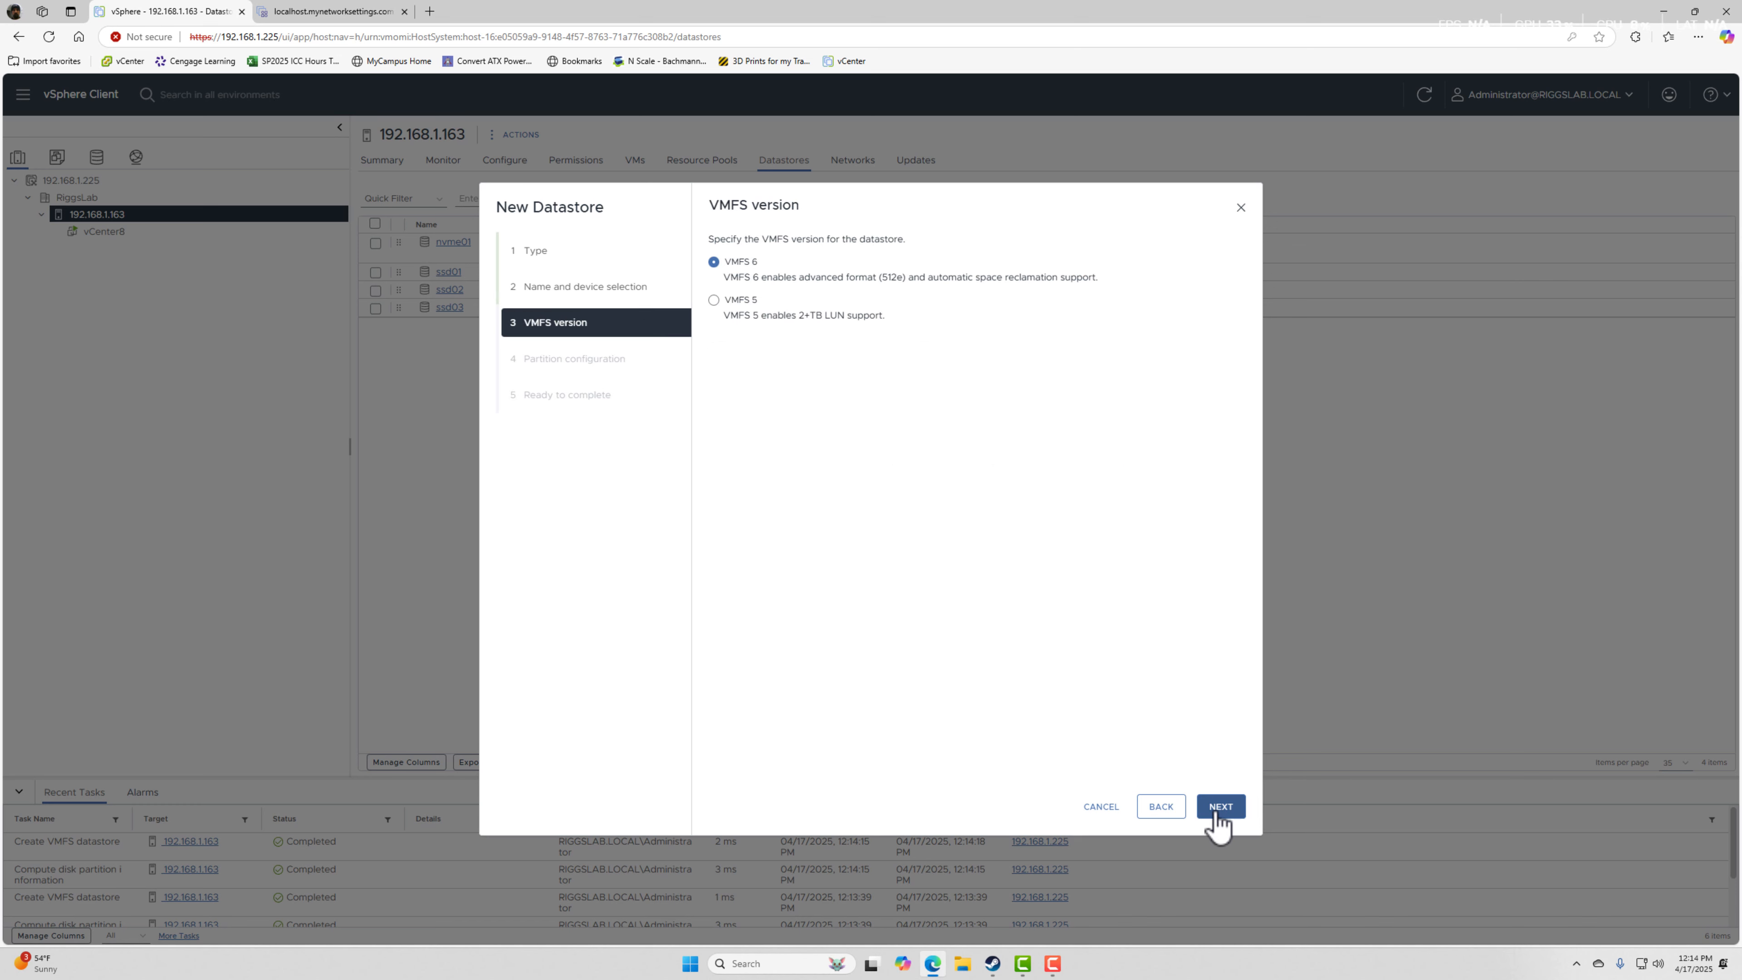
Accept VMFS 6 and the default 953.87 GB partition configuration for nvme06, and create the datastore.
left_click(1221, 806)
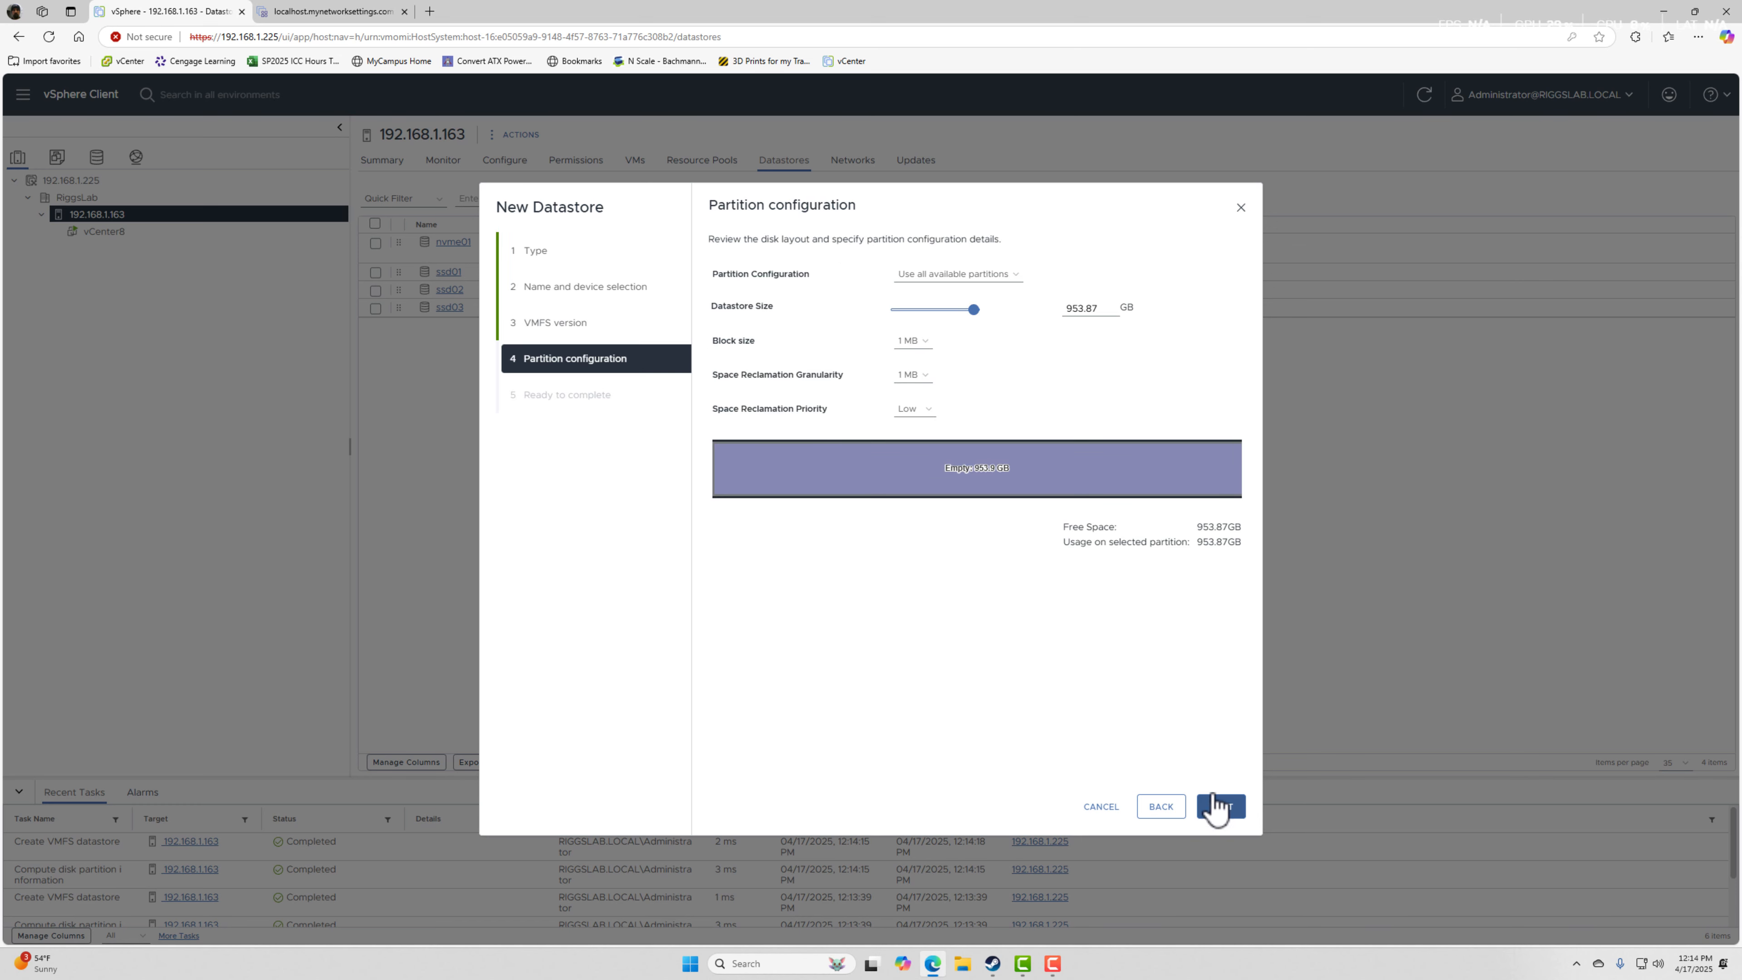
left_click(1223, 808)
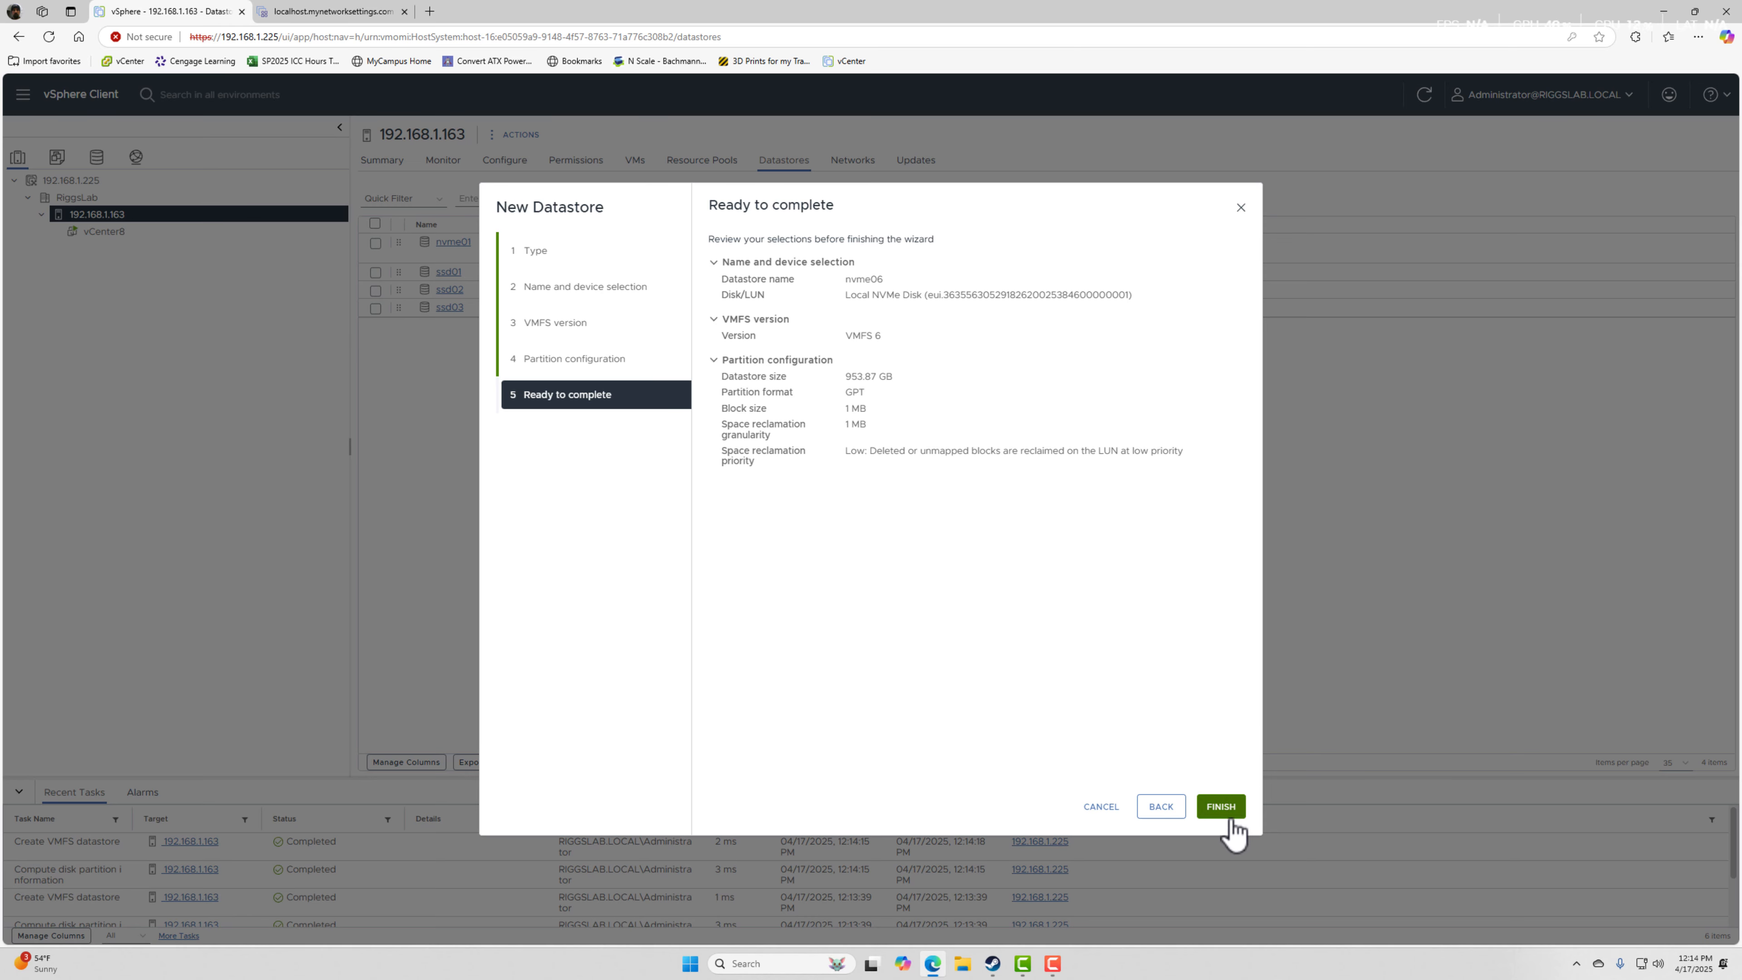
left_click(1227, 808)
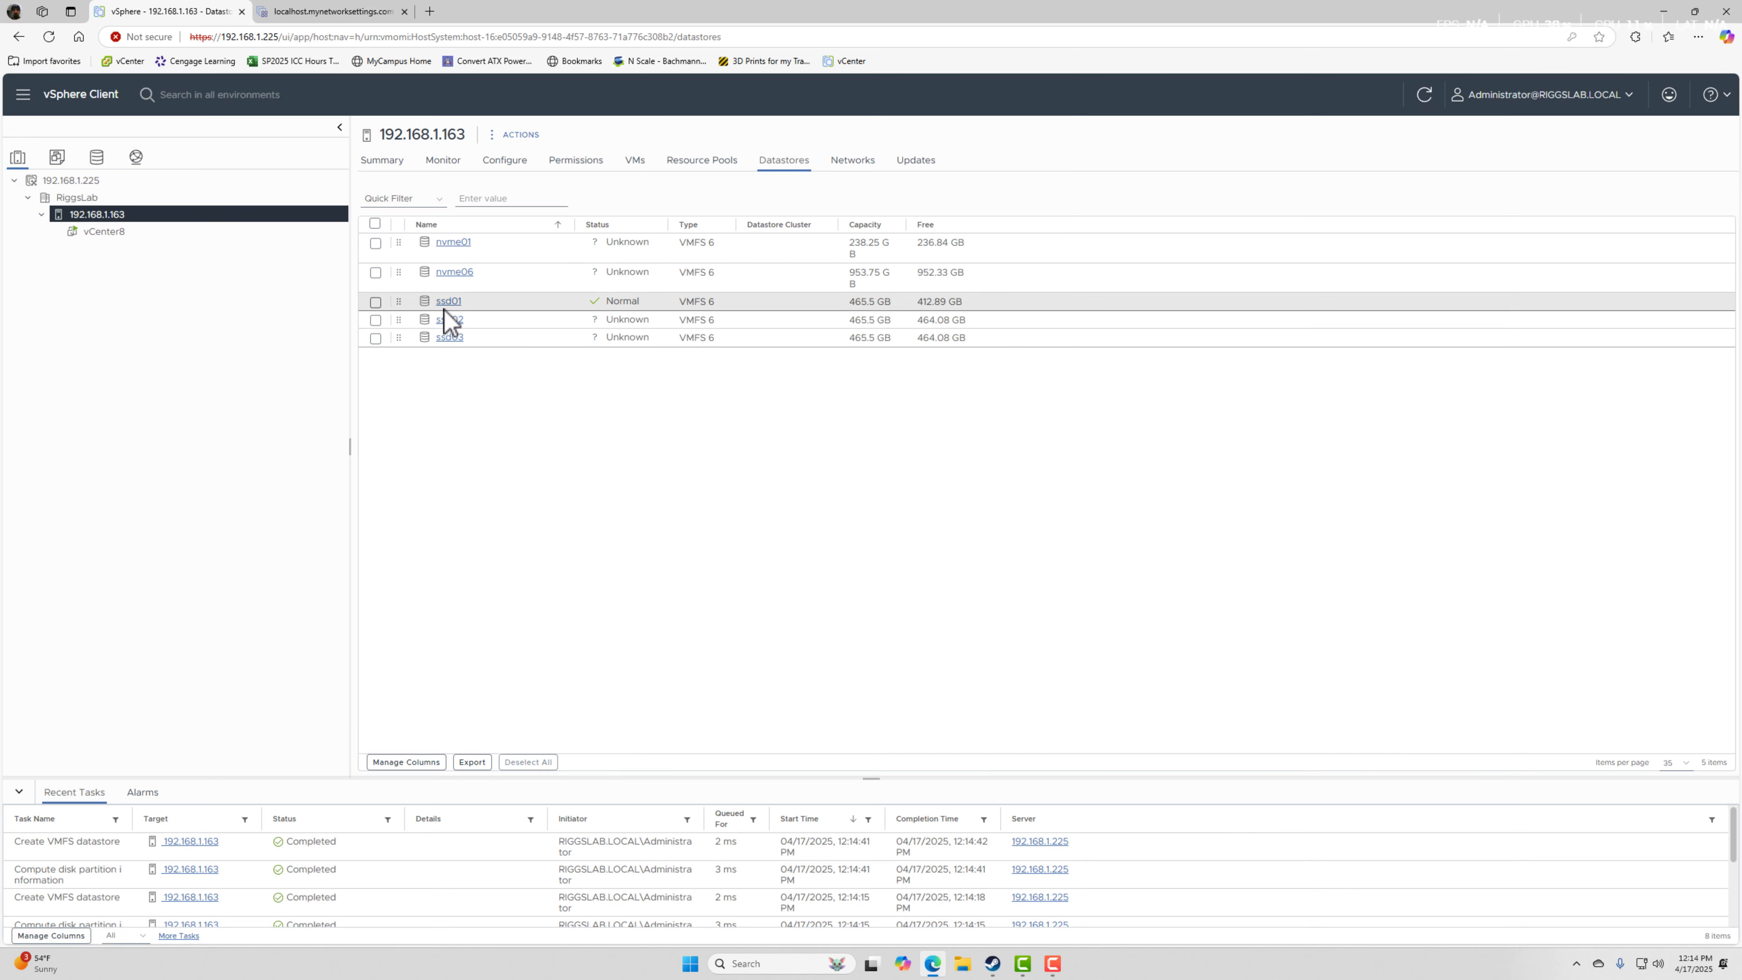
Start a VMFS datastore named nvme02 on host 192.168.1.163, using the 476.94 GB Samsung MZVKW512HMJP NVMe disk.
right_click(100, 217)
mouse_move(180, 473)
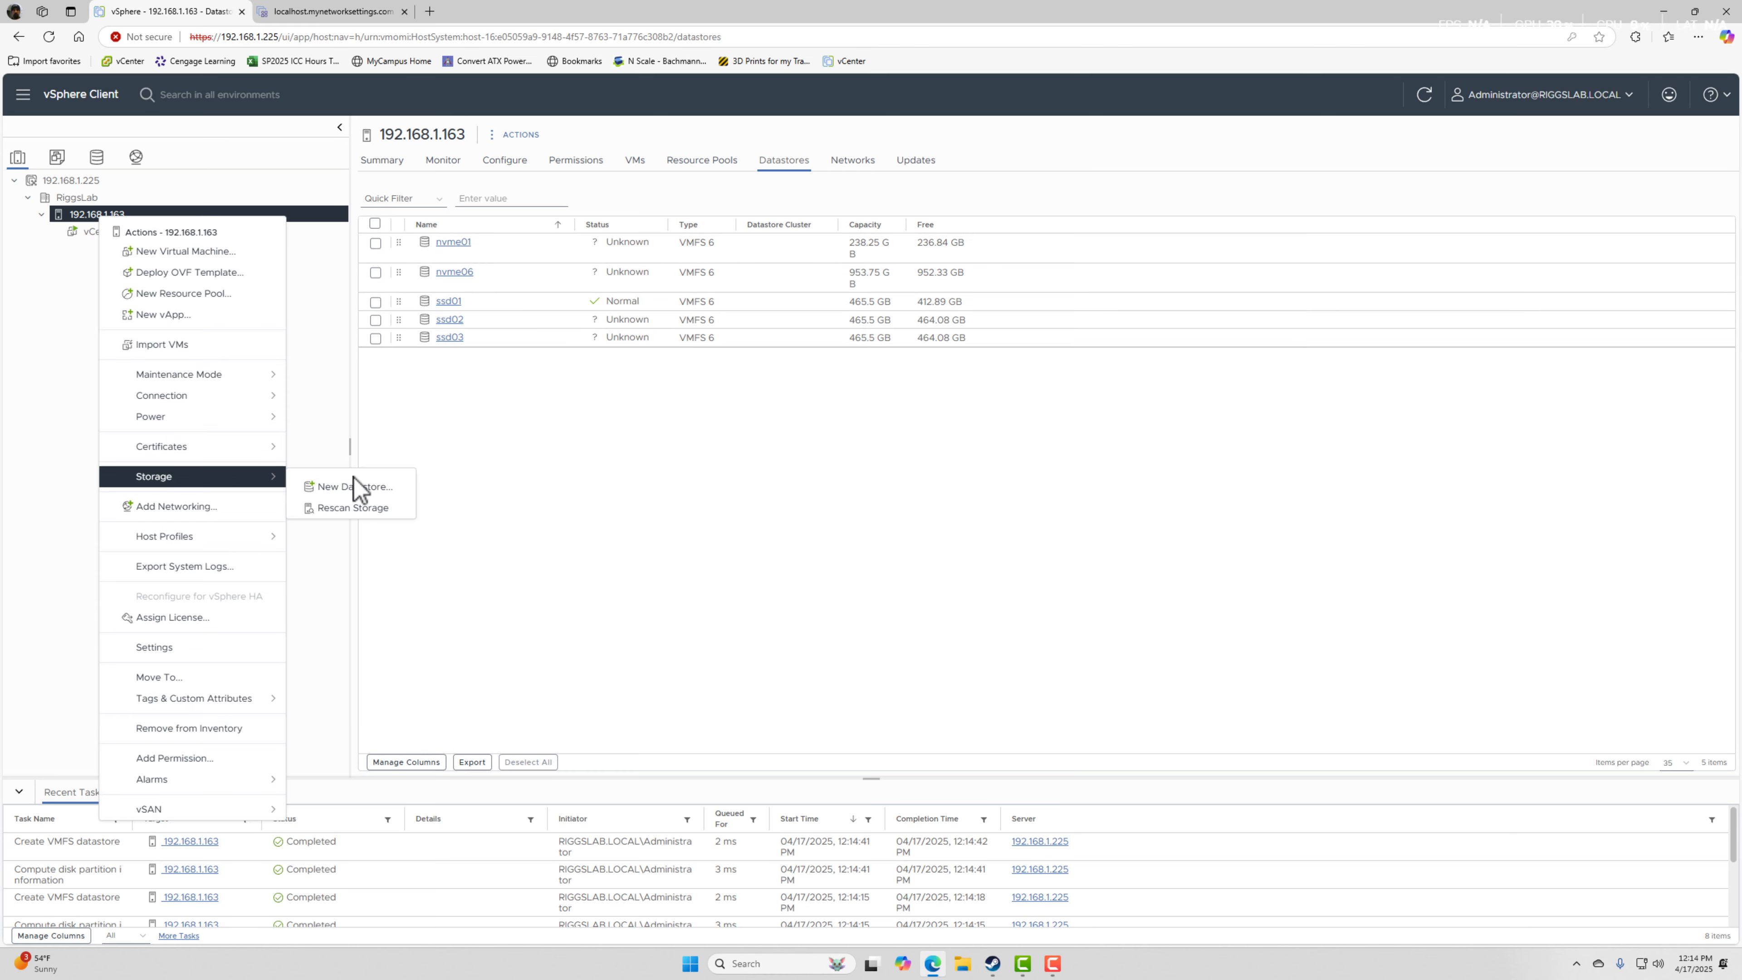
left_click(370, 505)
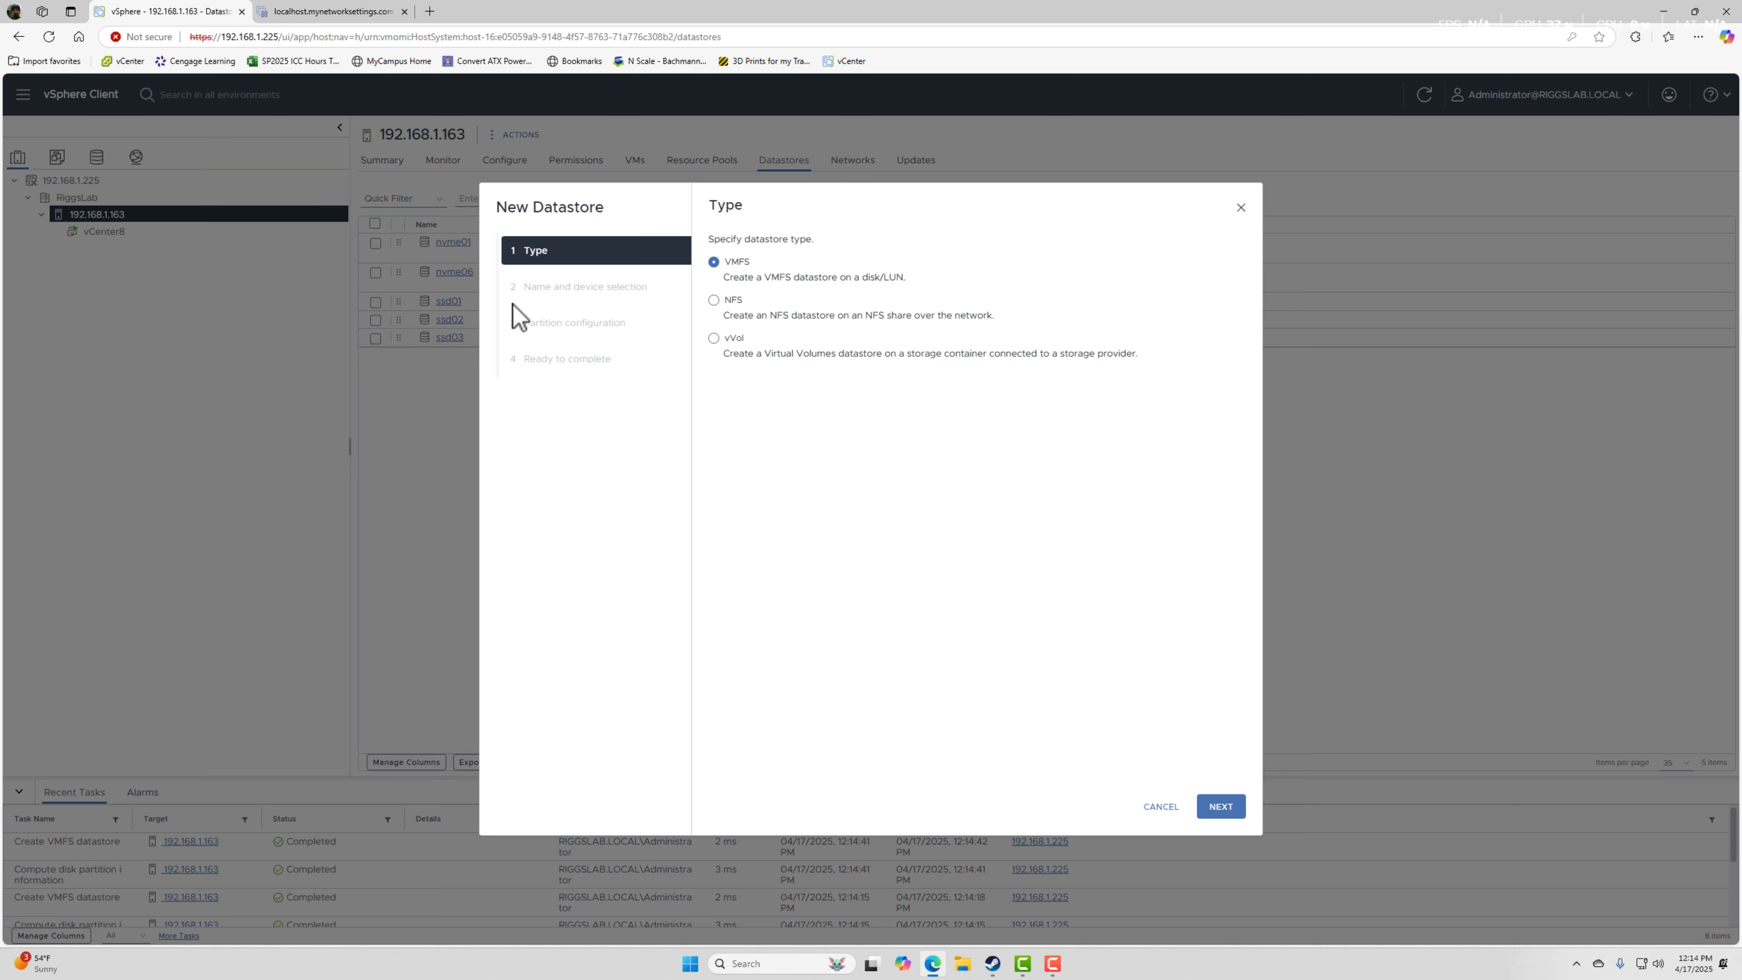
left_click(1220, 807)
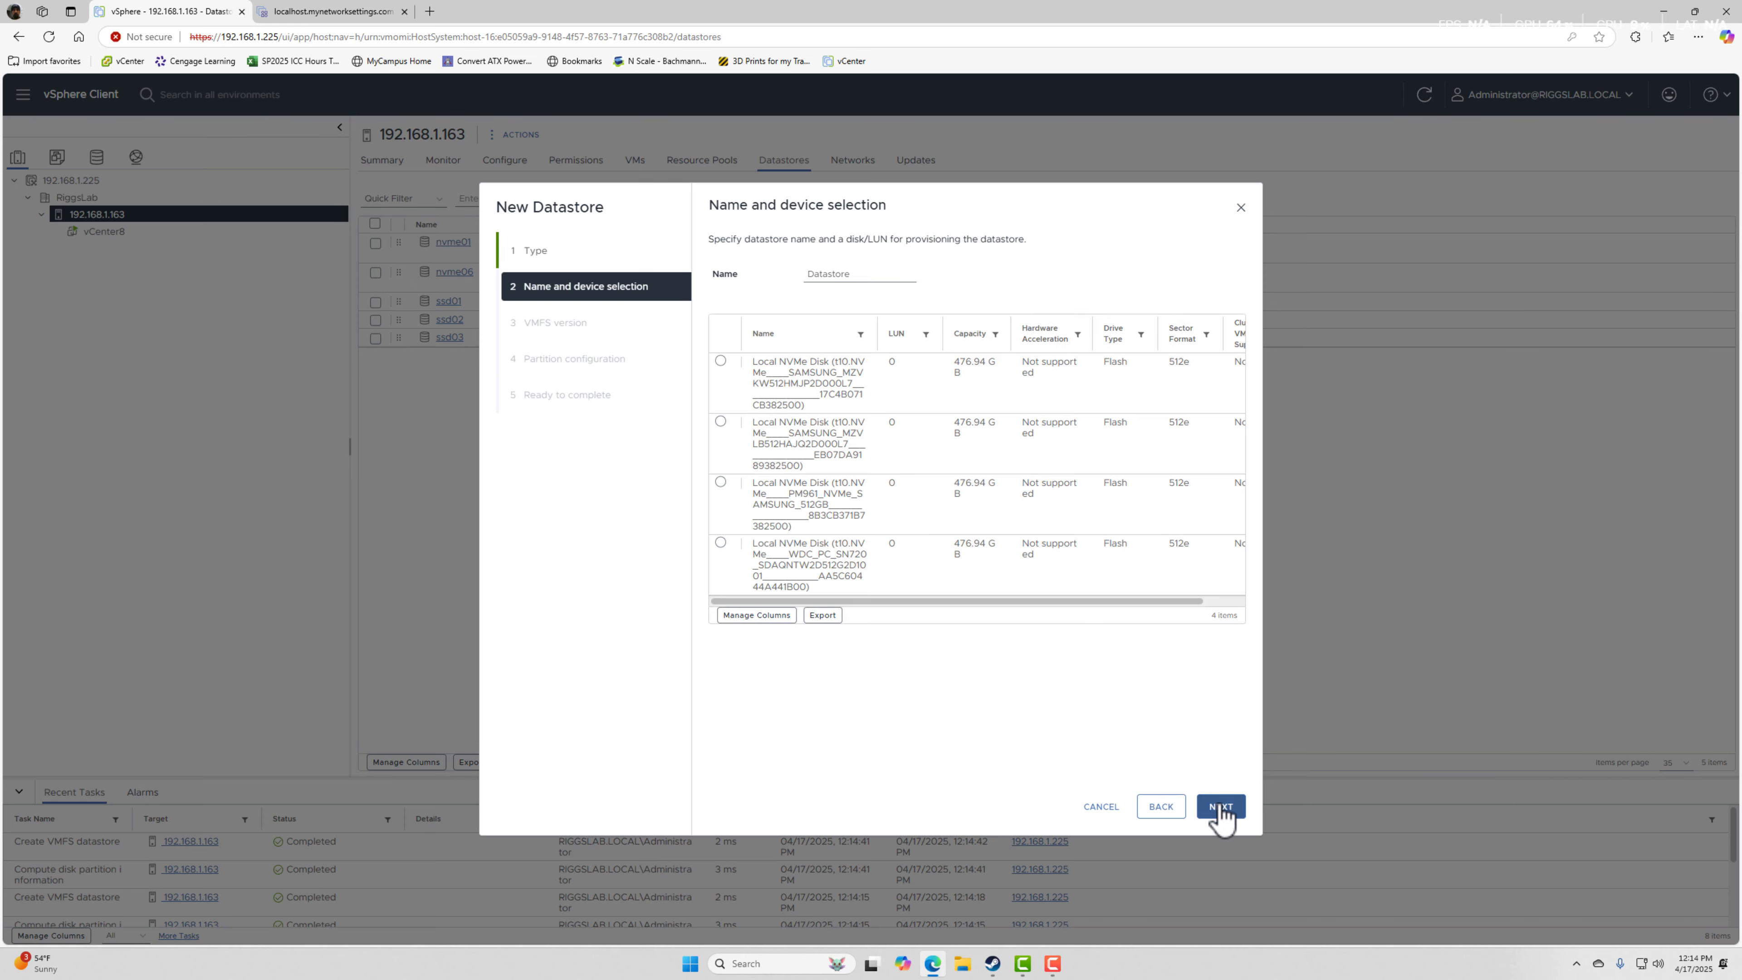
left_click_drag(860, 271, 773, 278)
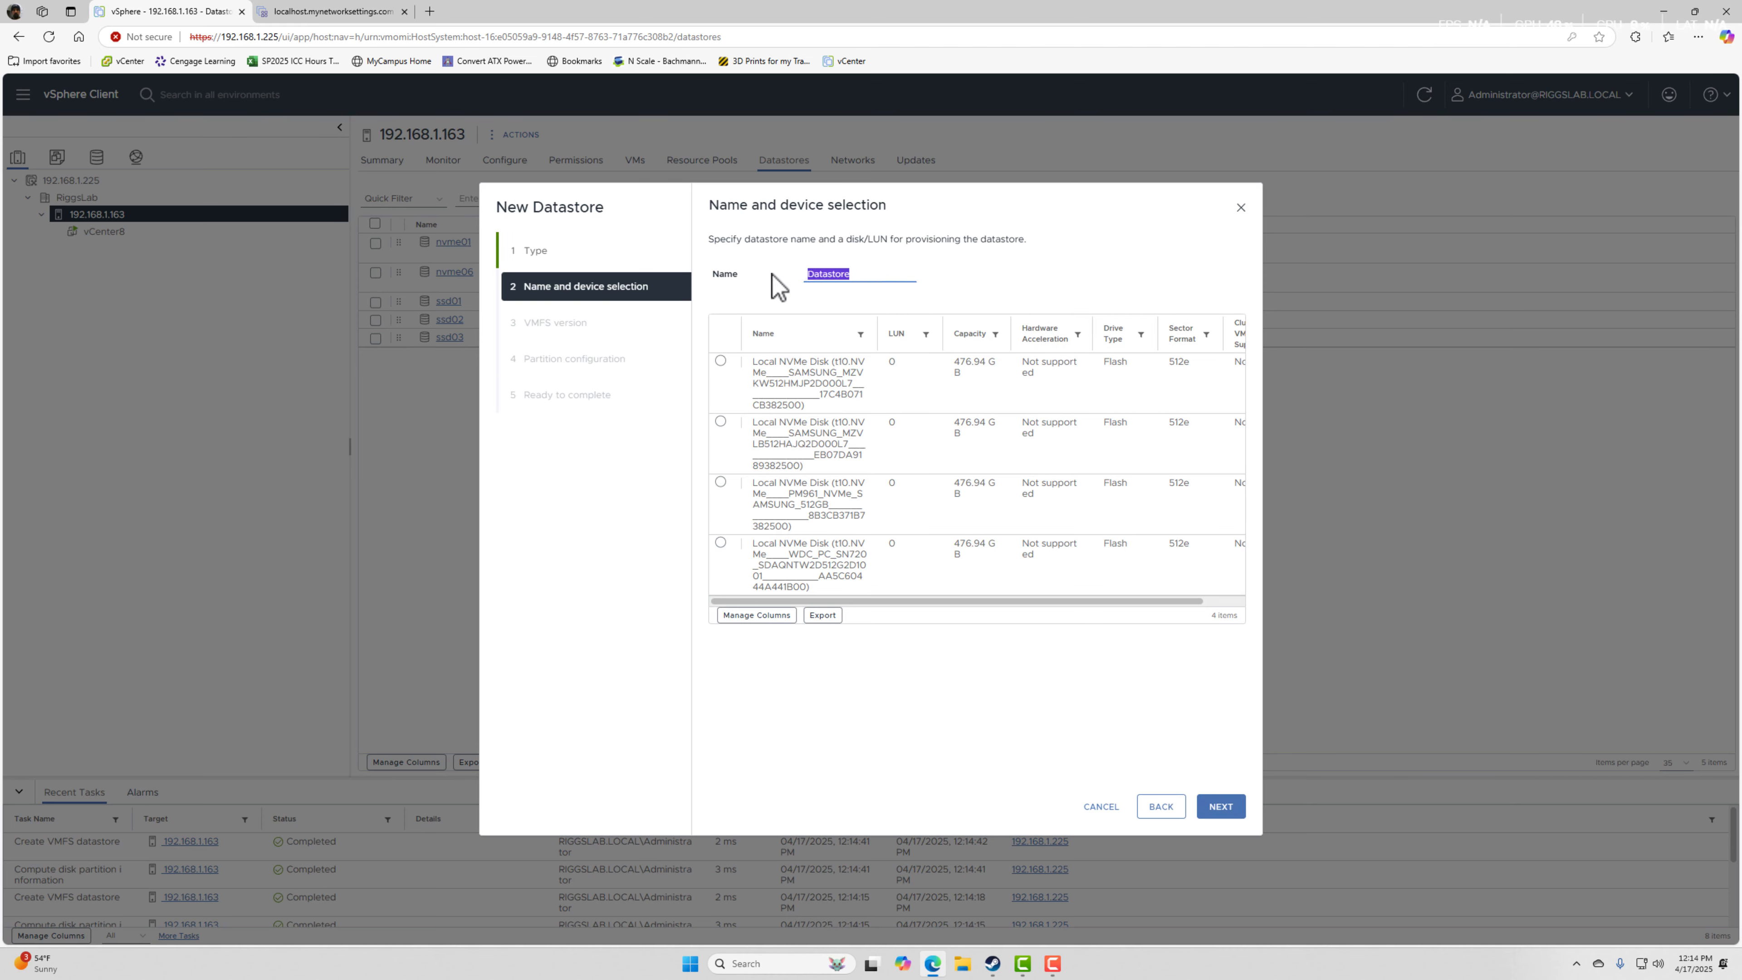
type("nvme02")
left_click(813, 377)
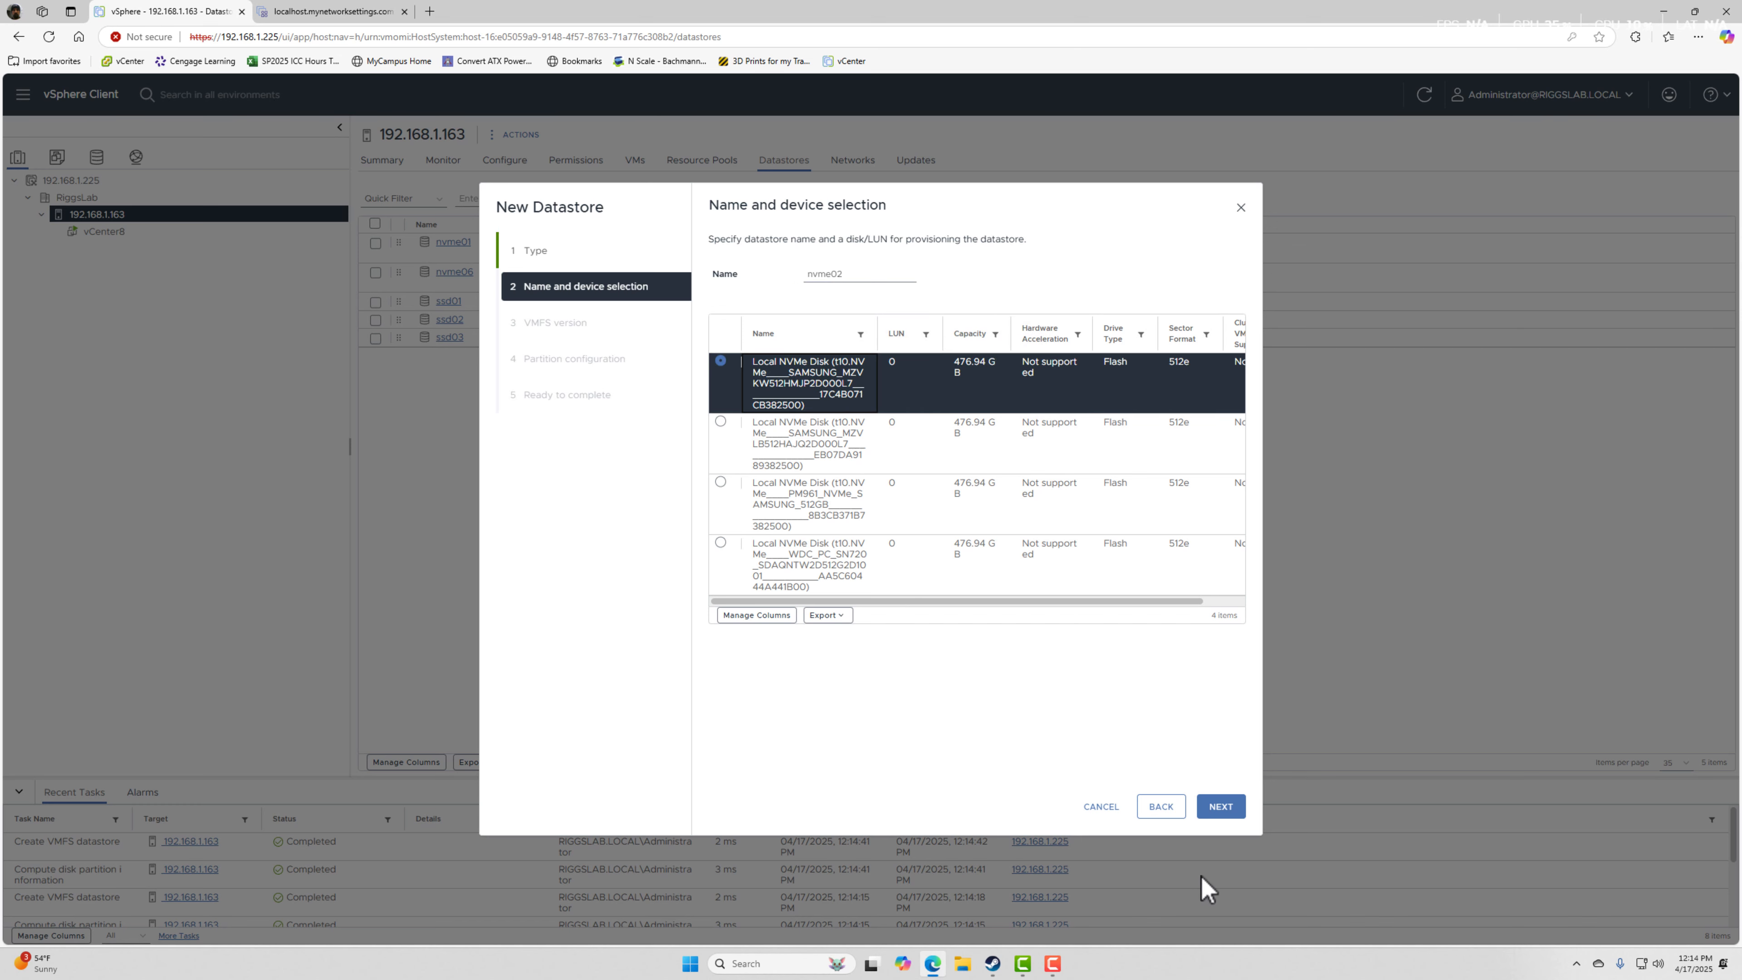
left_click(1224, 808)
Accept VMFS 6 and the default 476.94 GB partition configuration for nvme02, and create the datastore.
left_click(1225, 809)
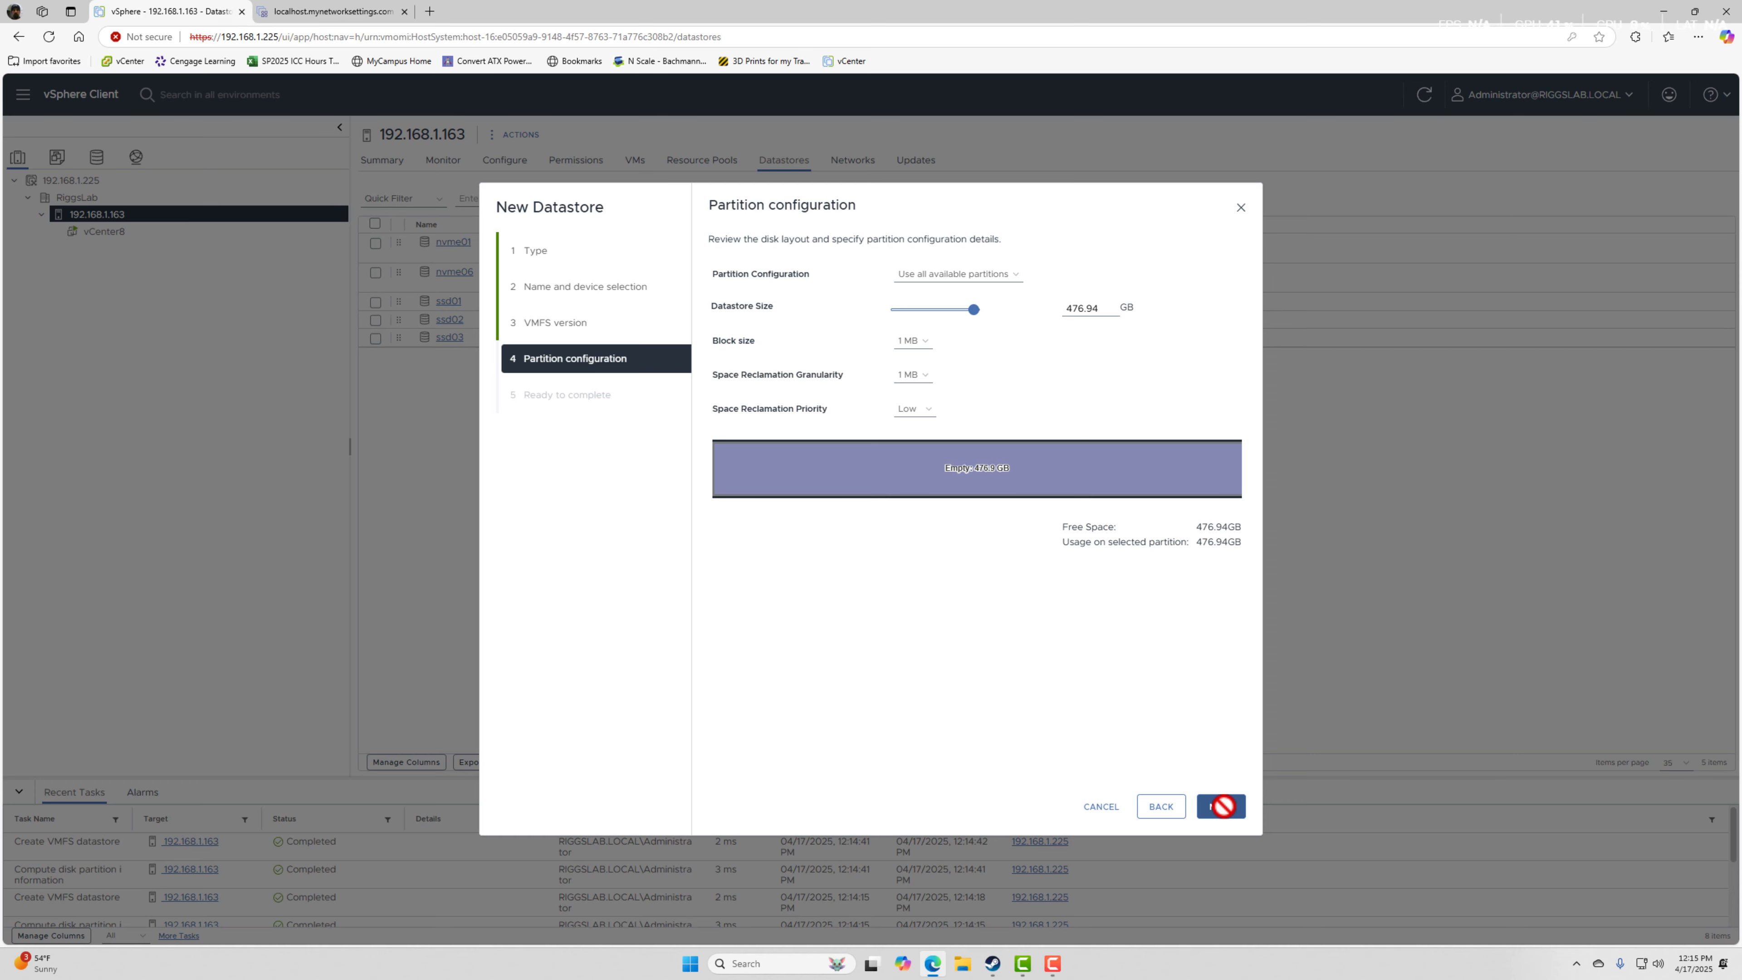
left_click(1224, 807)
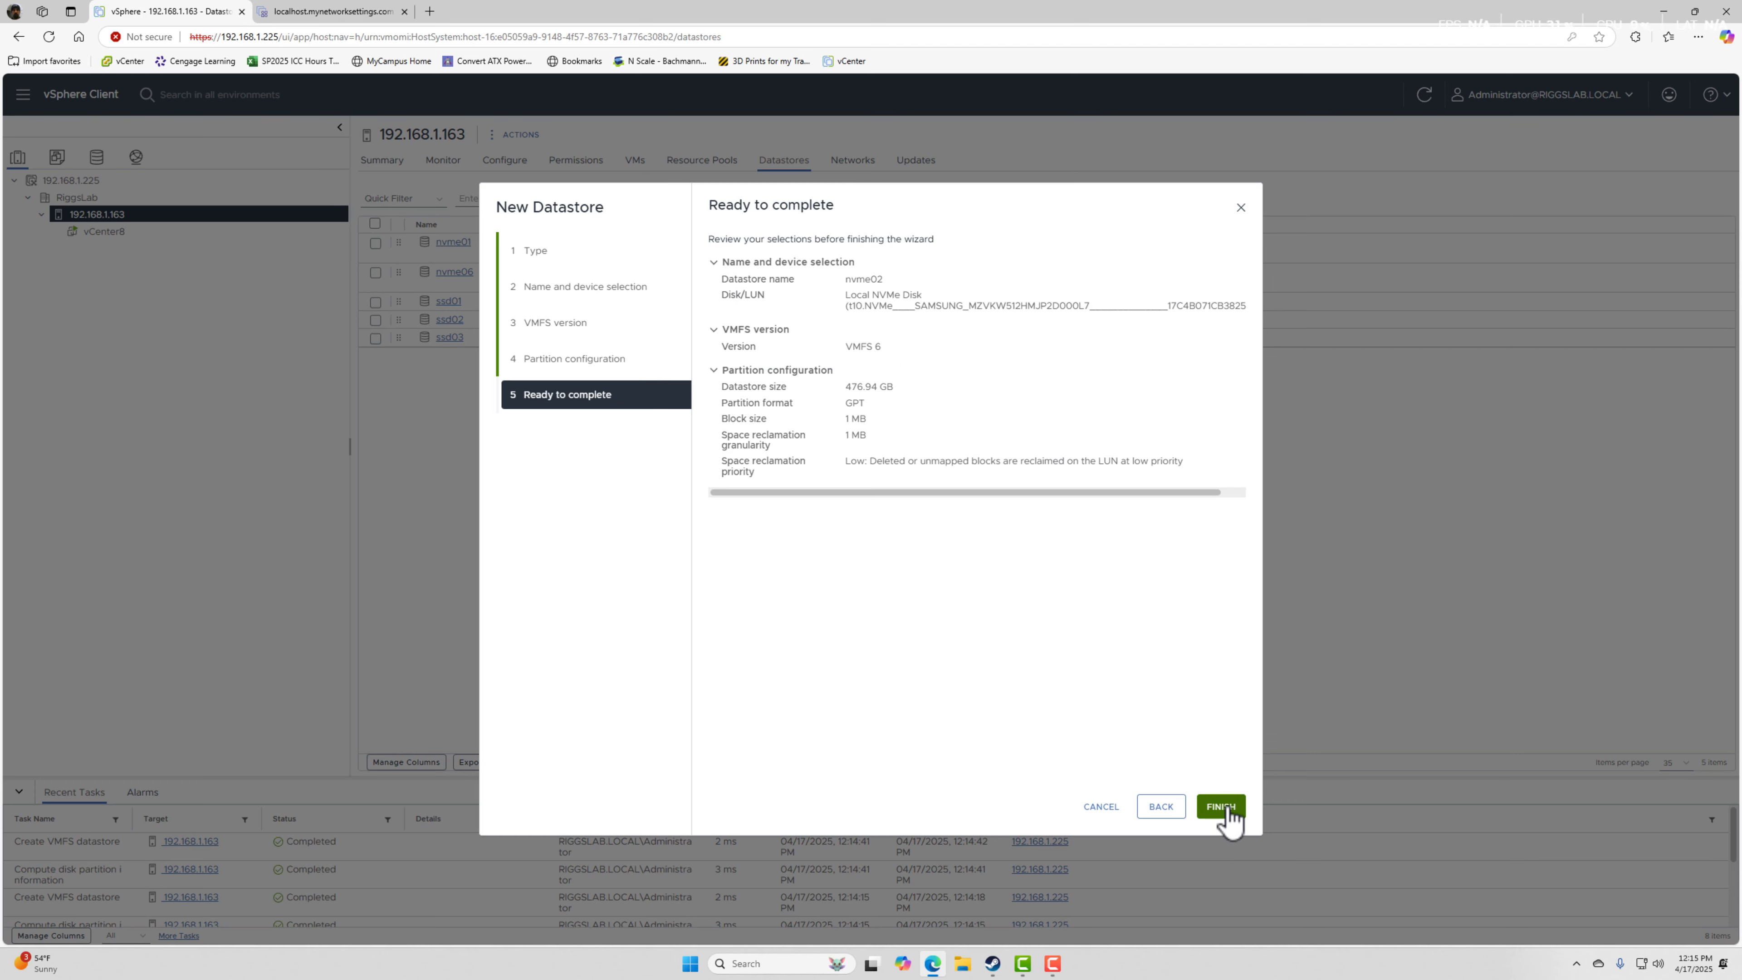
left_click(1224, 808)
Start a VMFS datastore named nvme03 on host 192.168.1.163, using the 476.94 GB Samsung MZVLB512HAJQ NVMe disk.
right_click(103, 217)
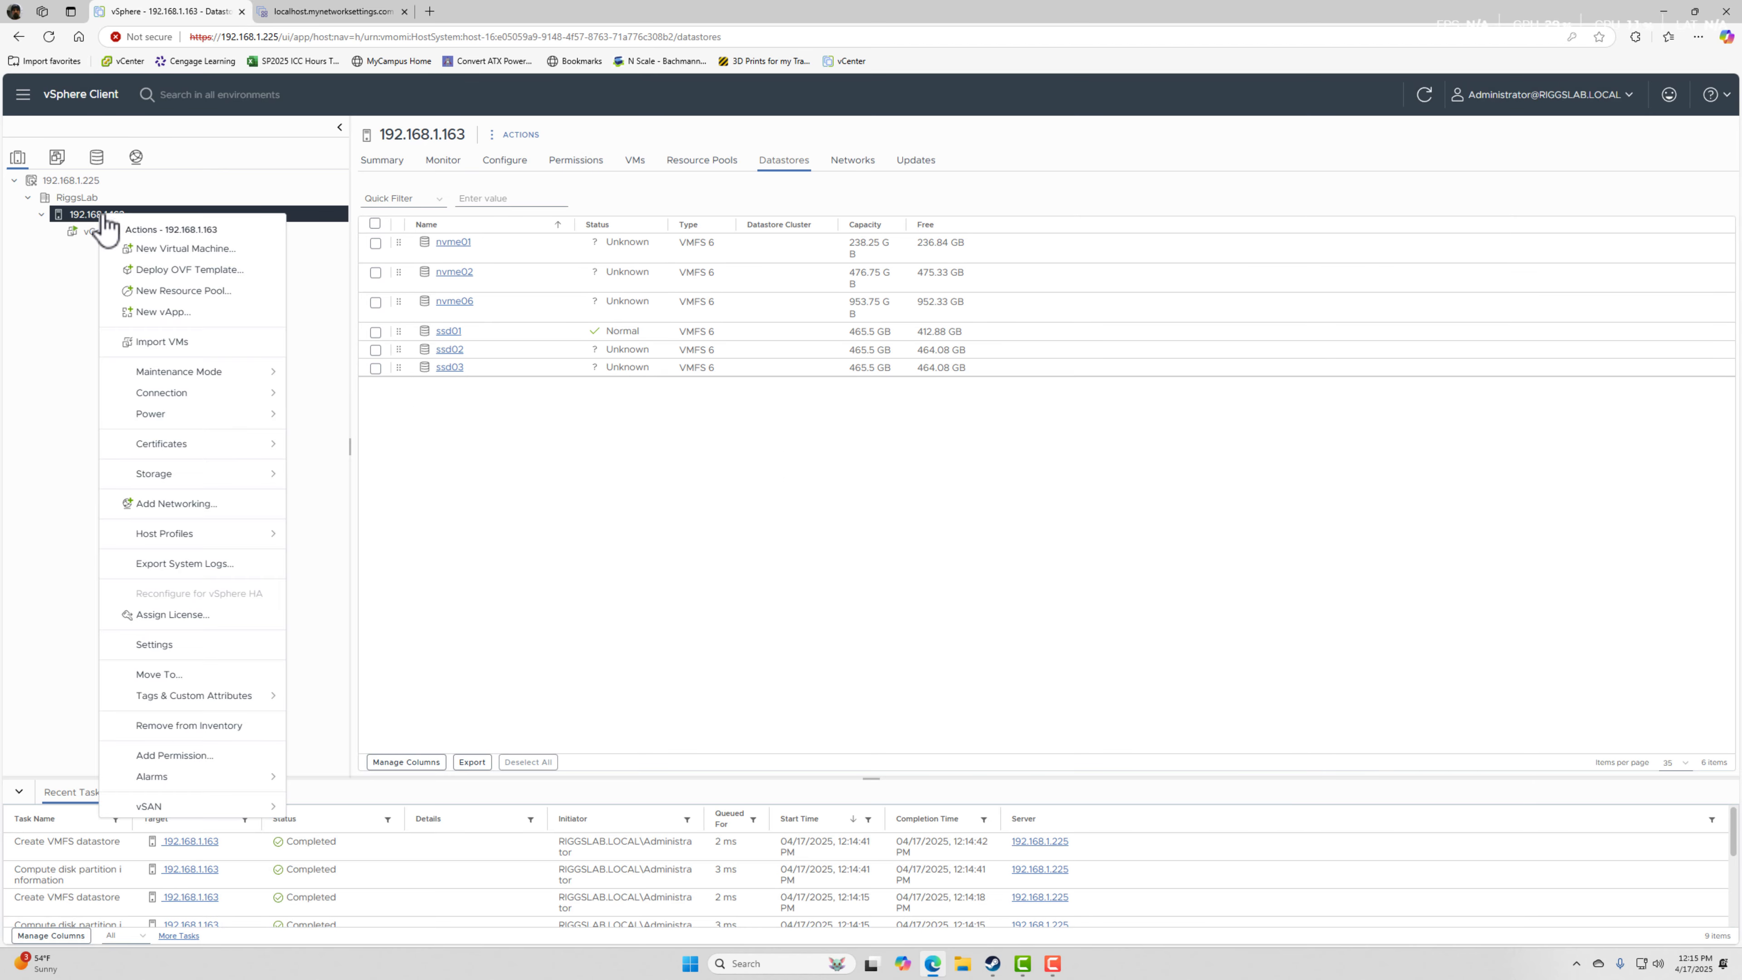
mouse_move(226, 473)
left_click(370, 480)
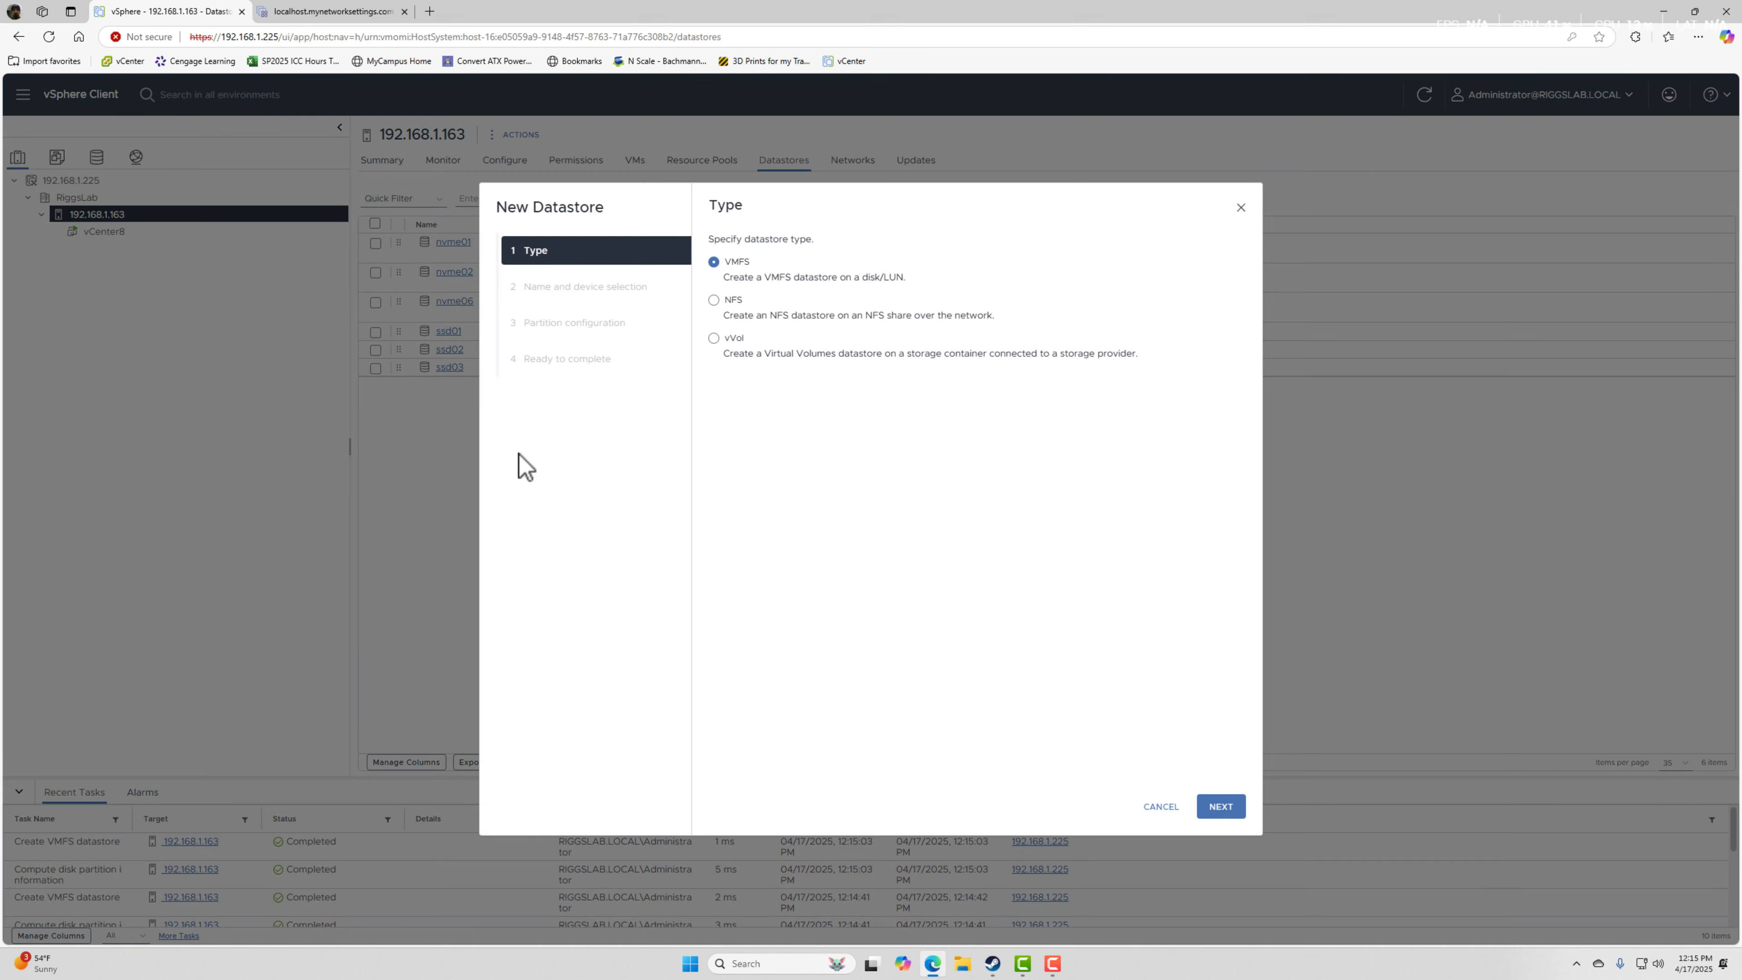
left_click(1224, 816)
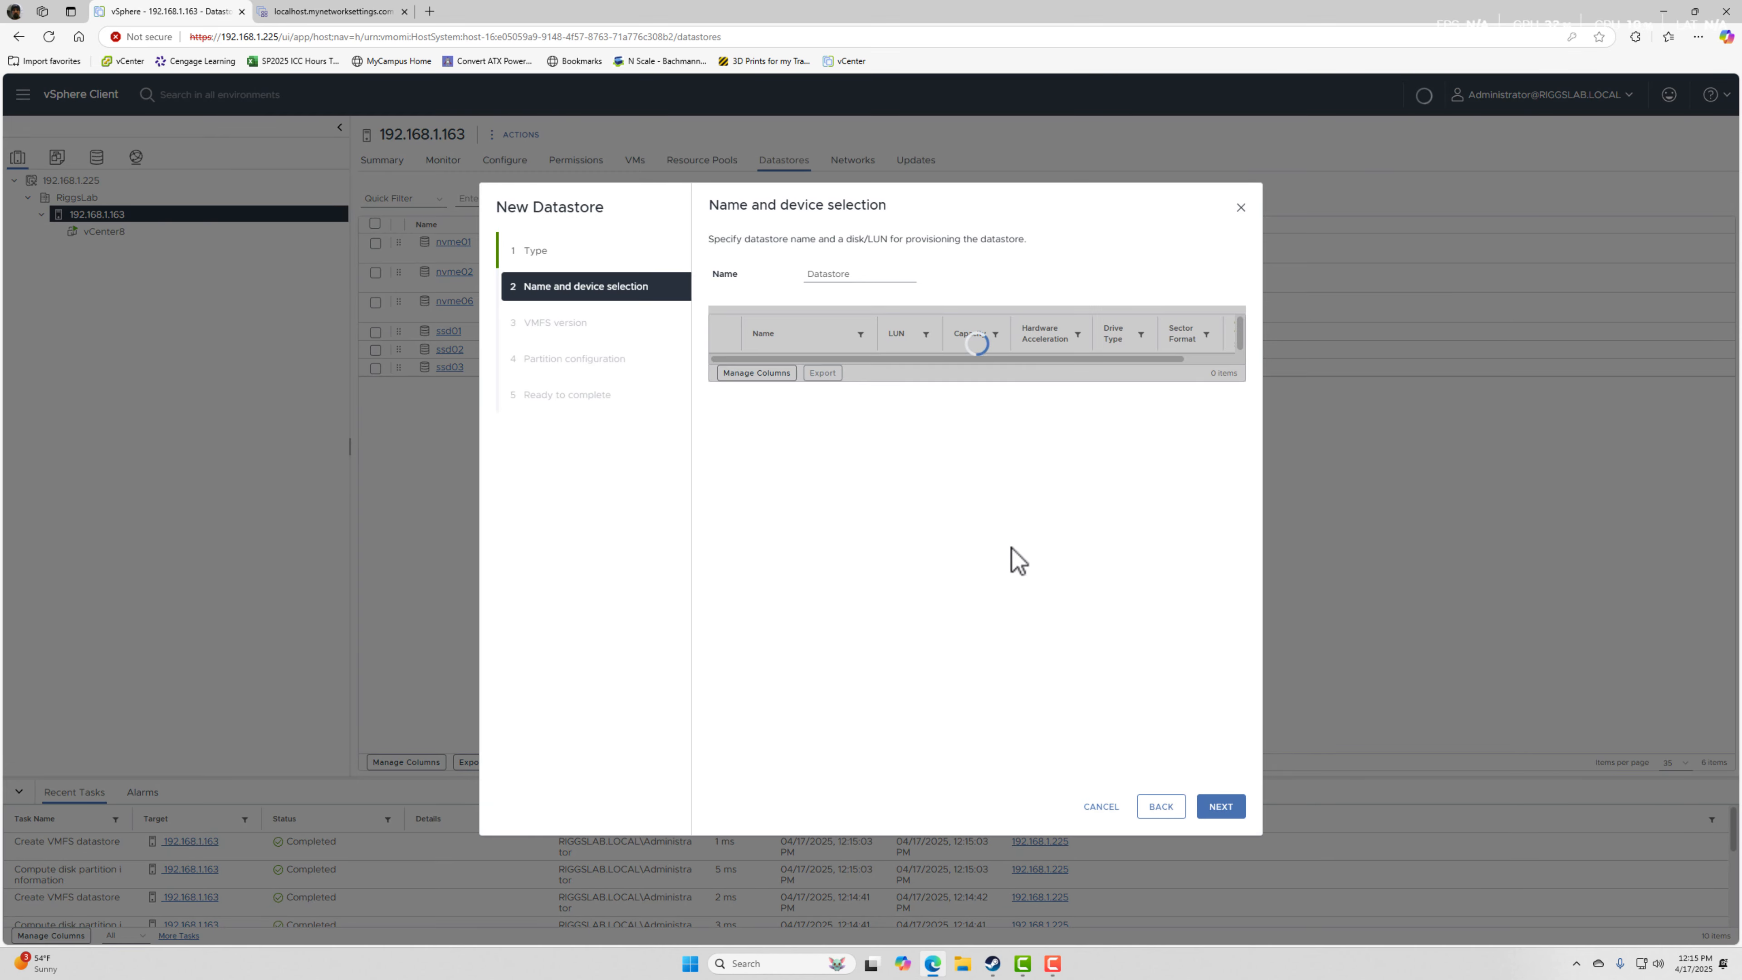
type("nvme0")
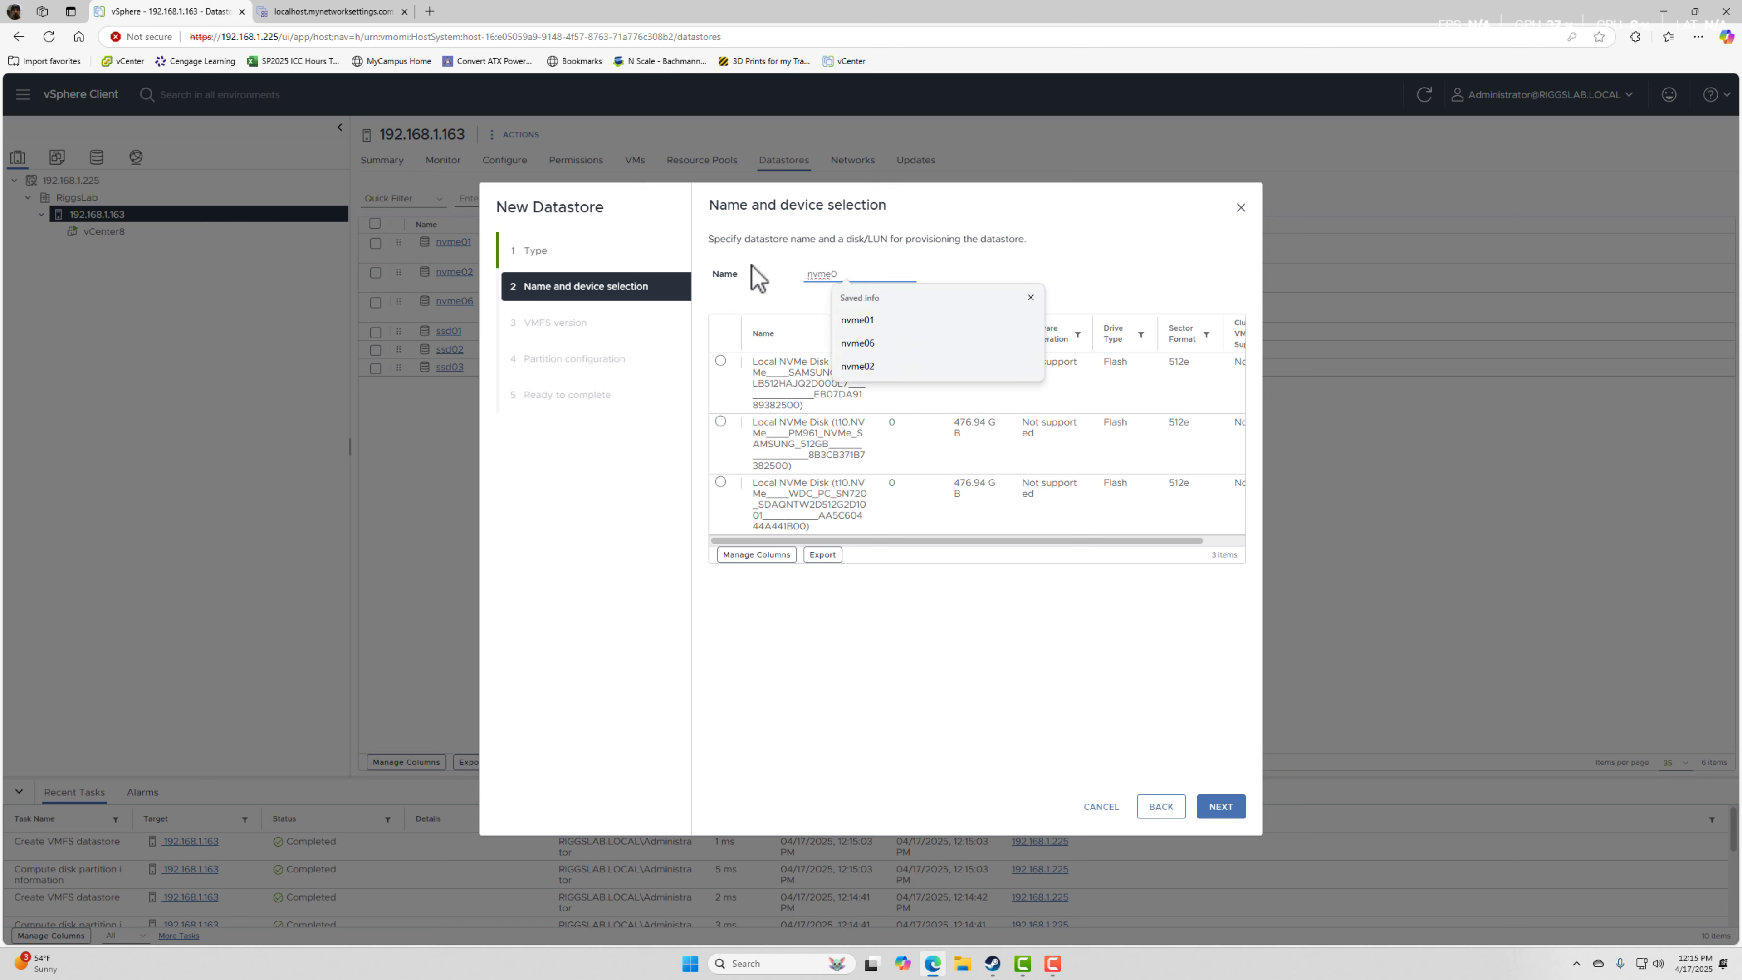
type("3")
left_click(803, 374)
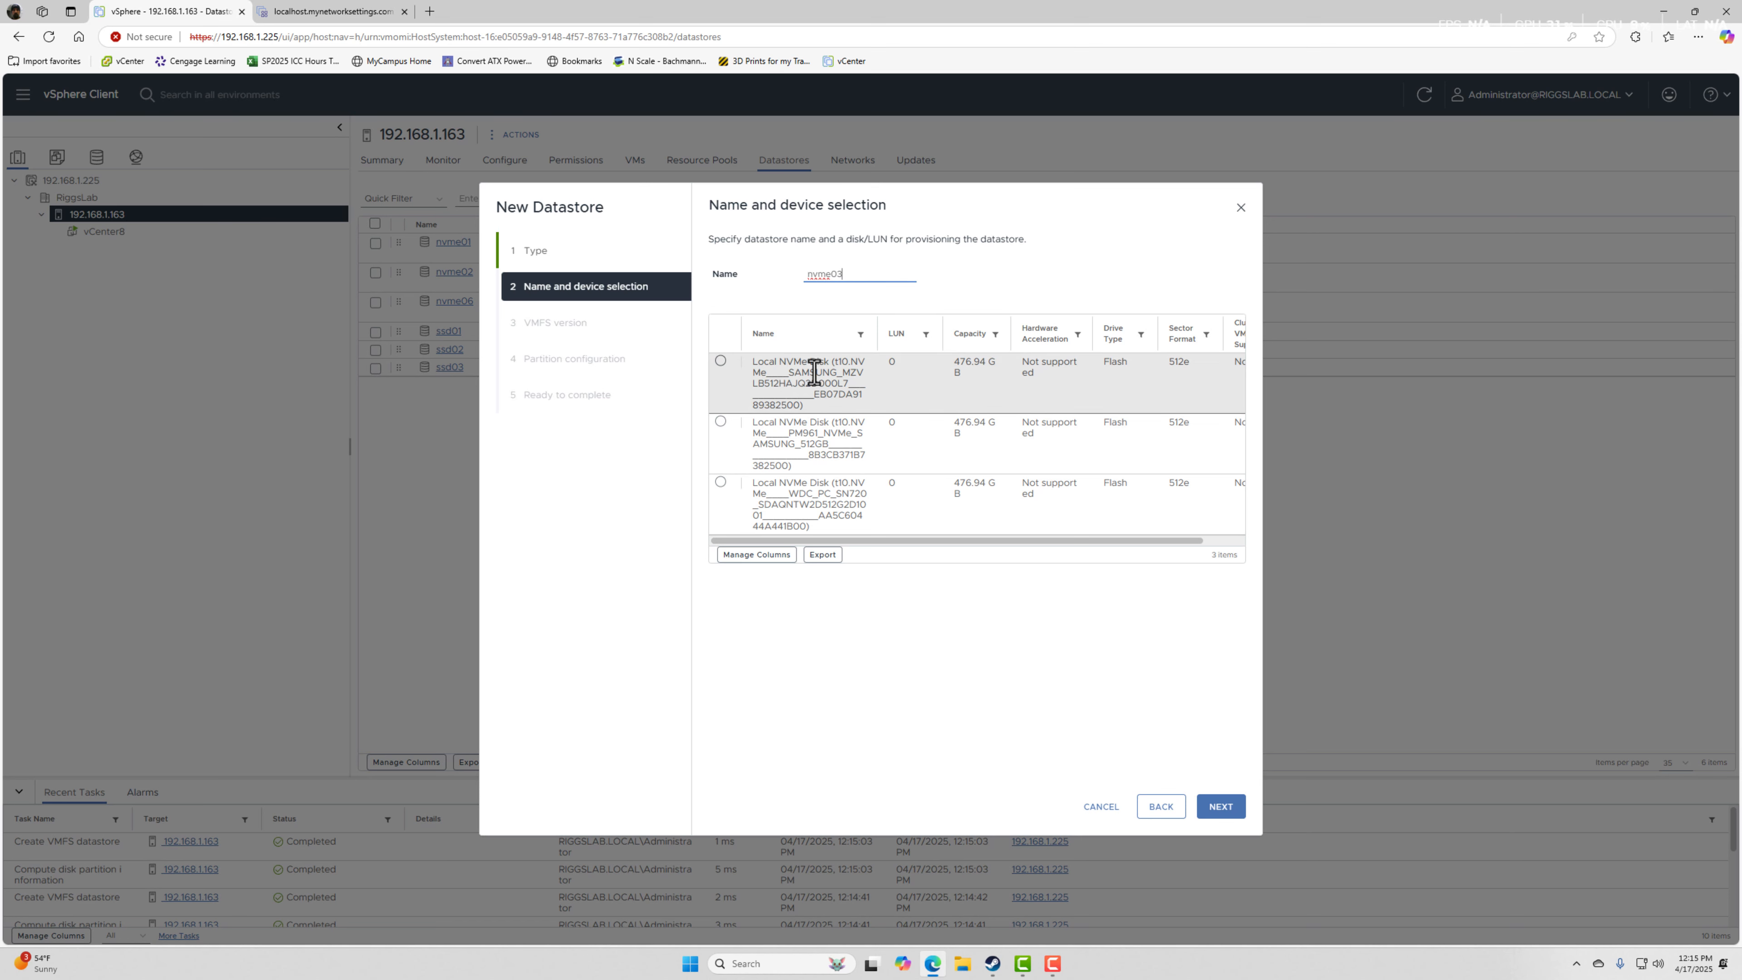
left_click(1221, 807)
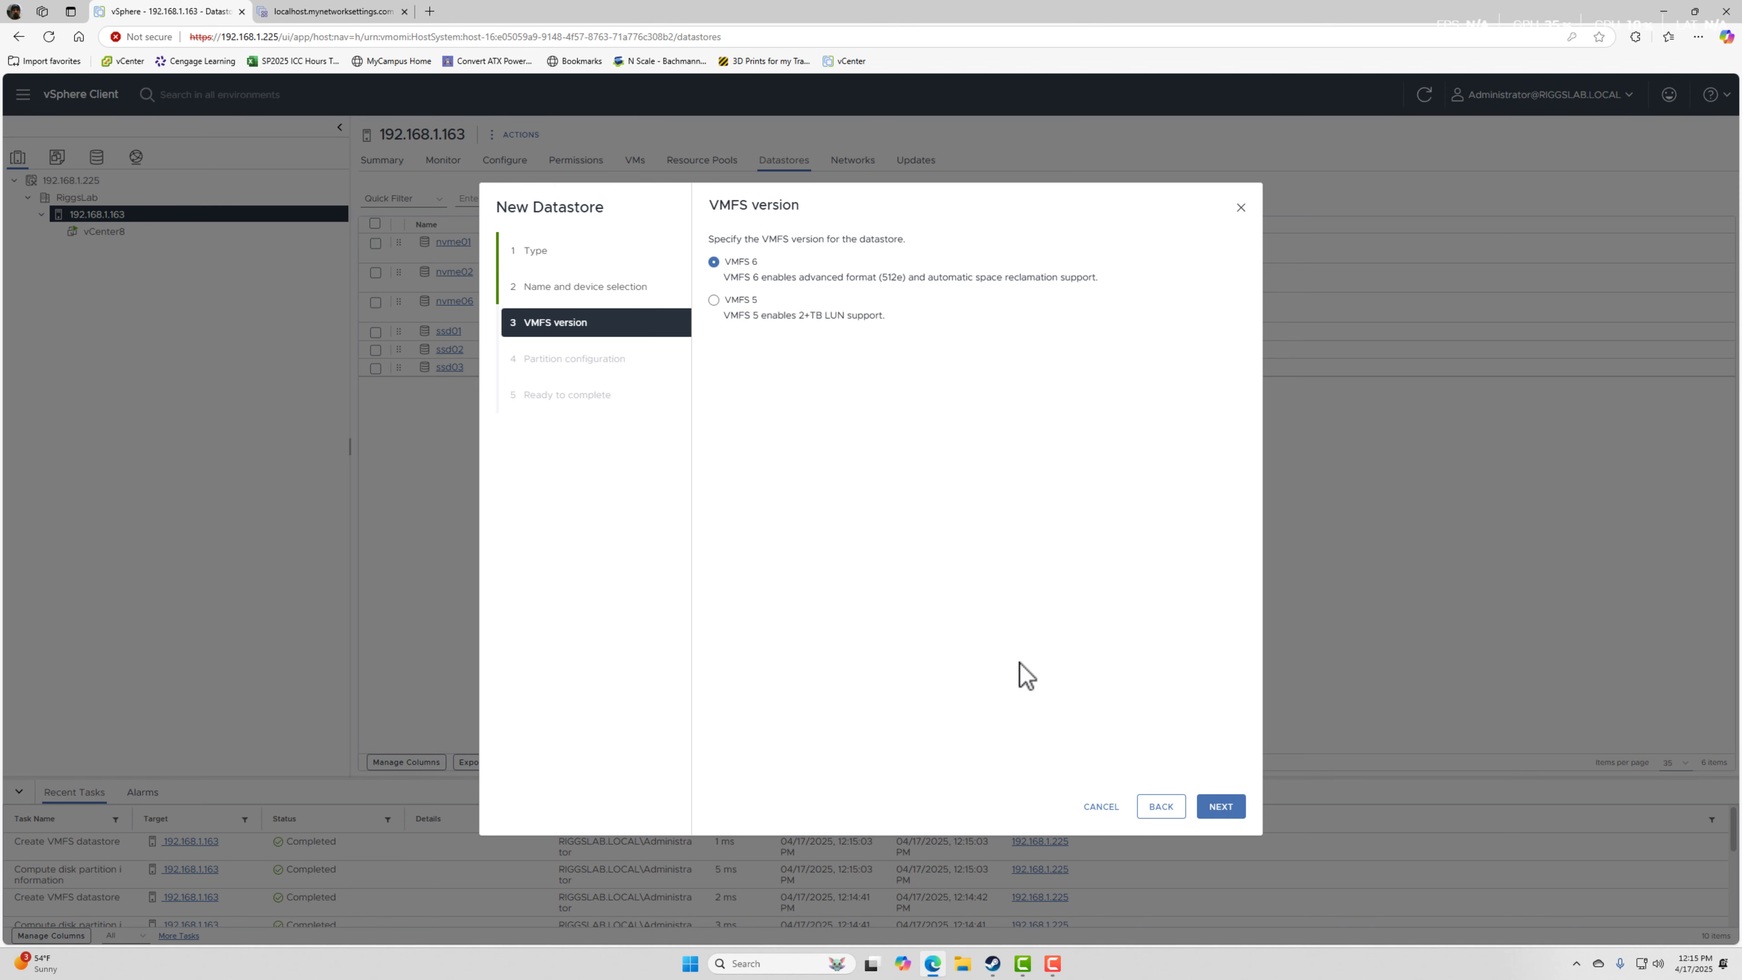
Accept VMFS 6 and the default 476.94 GB partition configuration for nvme03, and create the datastore.
left_click(1222, 808)
left_click(1225, 810)
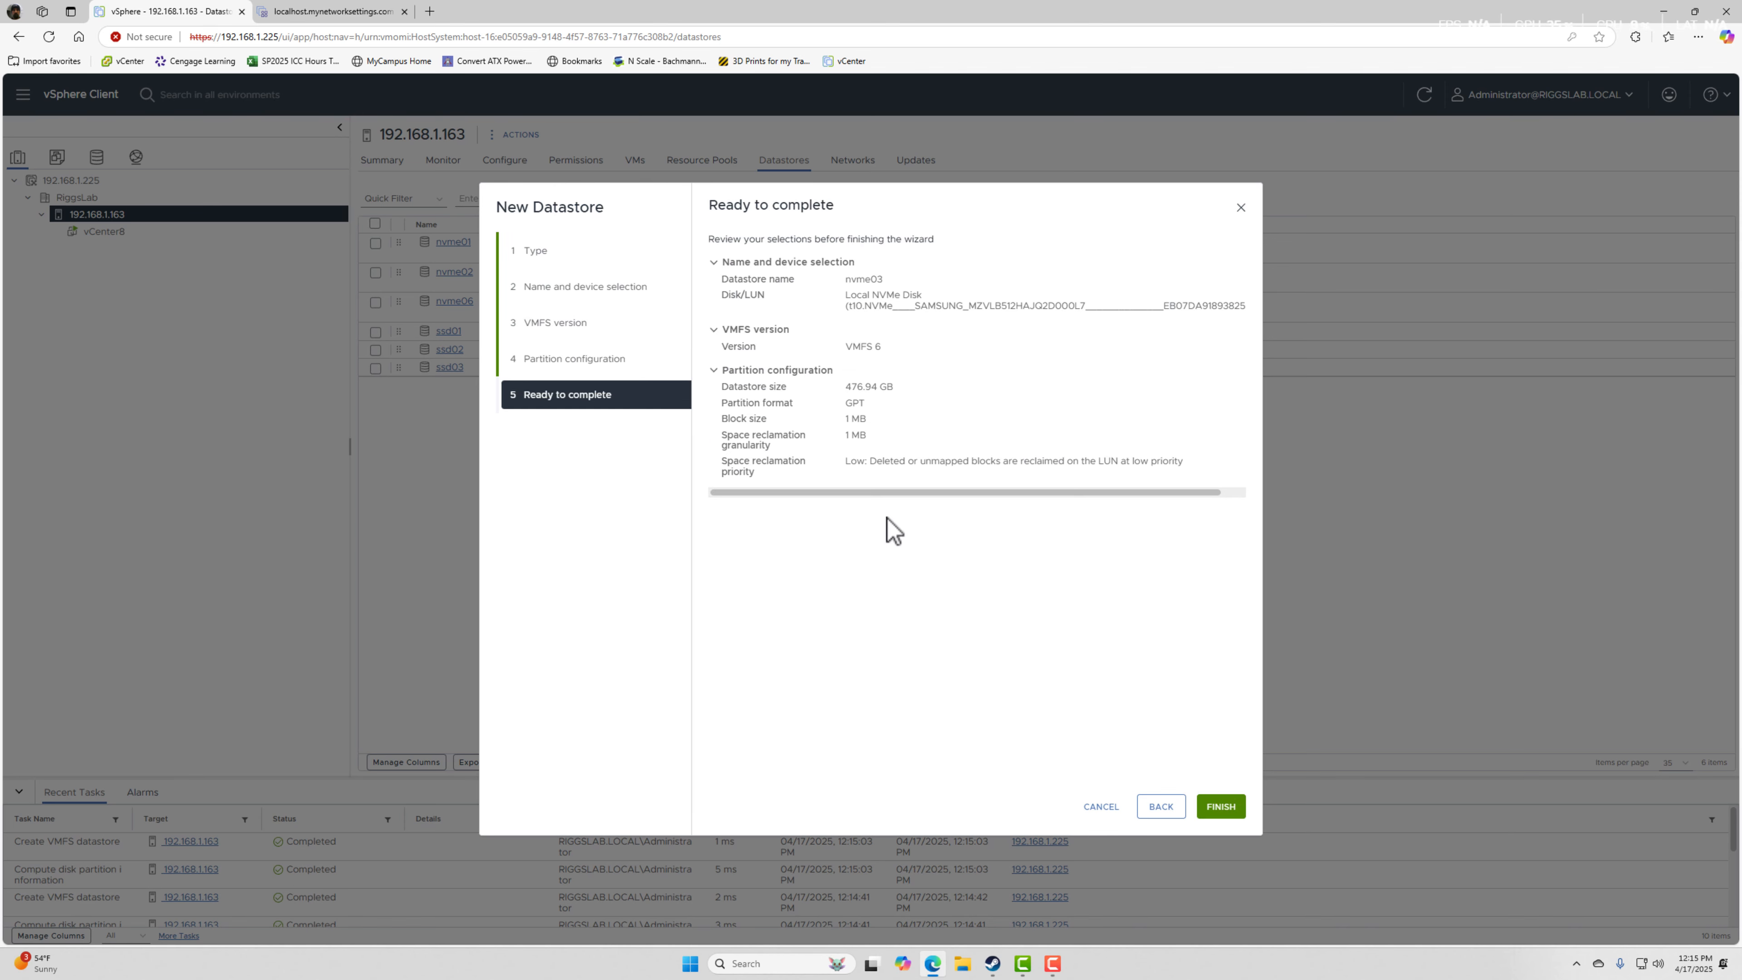
left_click(1221, 806)
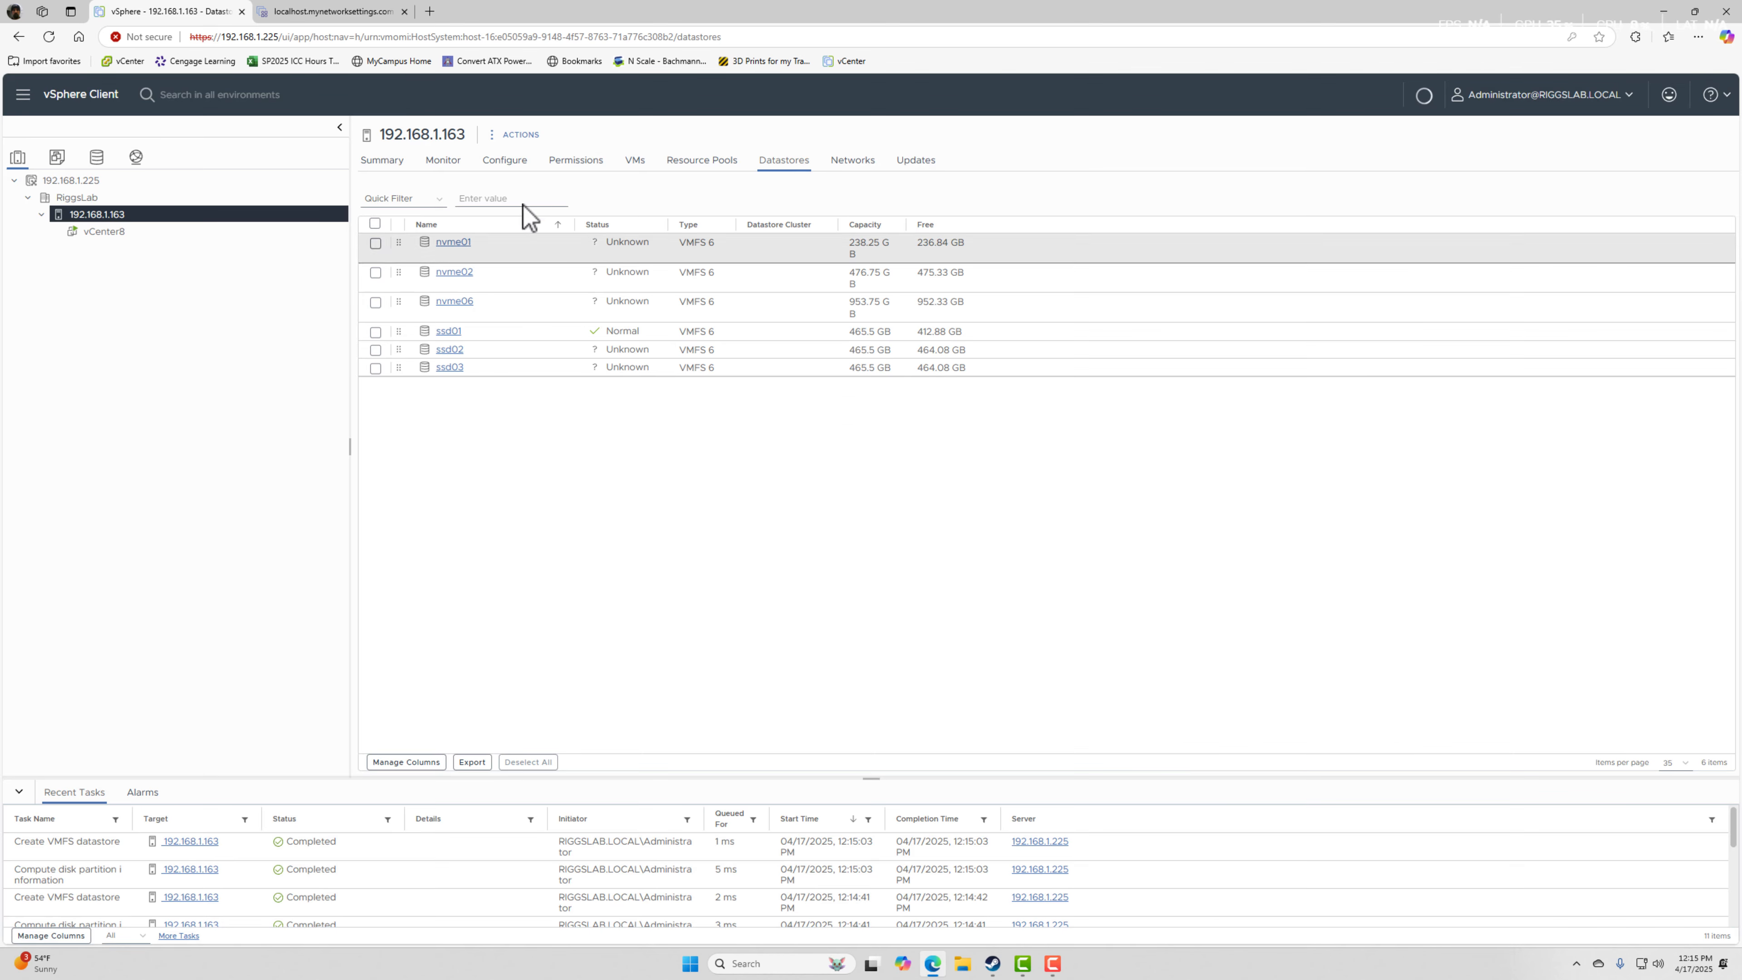
Start a VMFS datastore named nvme04 on host 192.168.1.163, using the 476.94 GB PM961 Samsung NVMe disk.
right_click(92, 226)
mouse_move(198, 478)
left_click(301, 490)
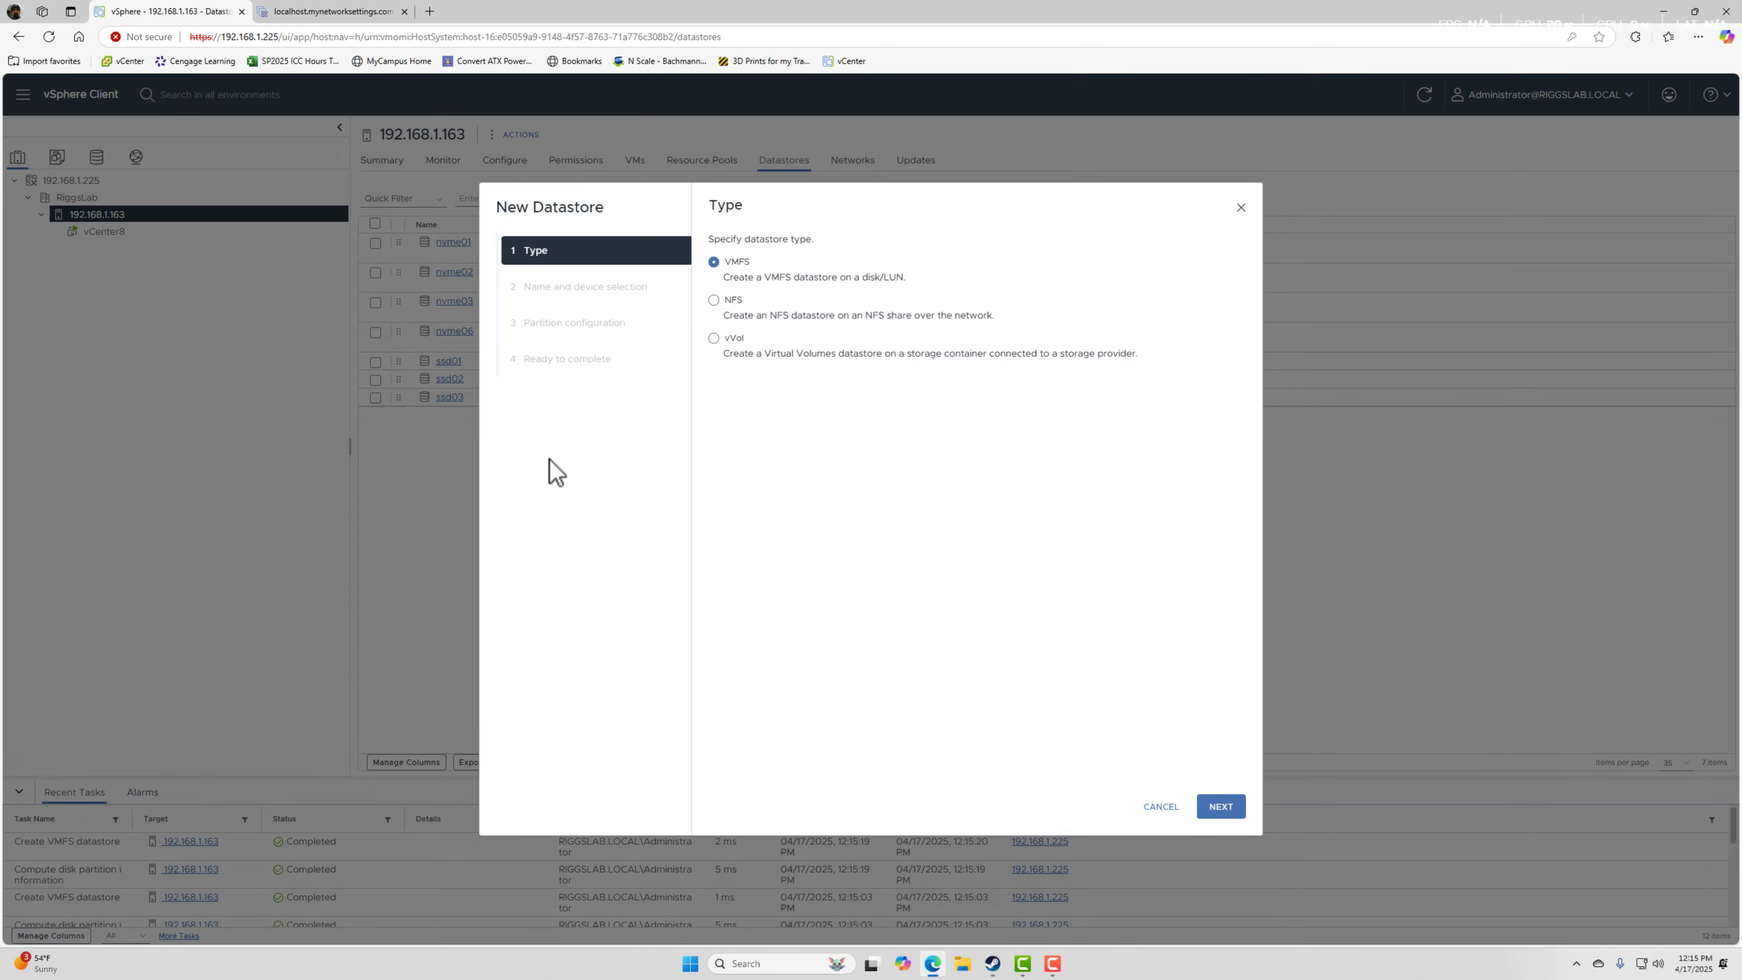
left_click(1220, 807)
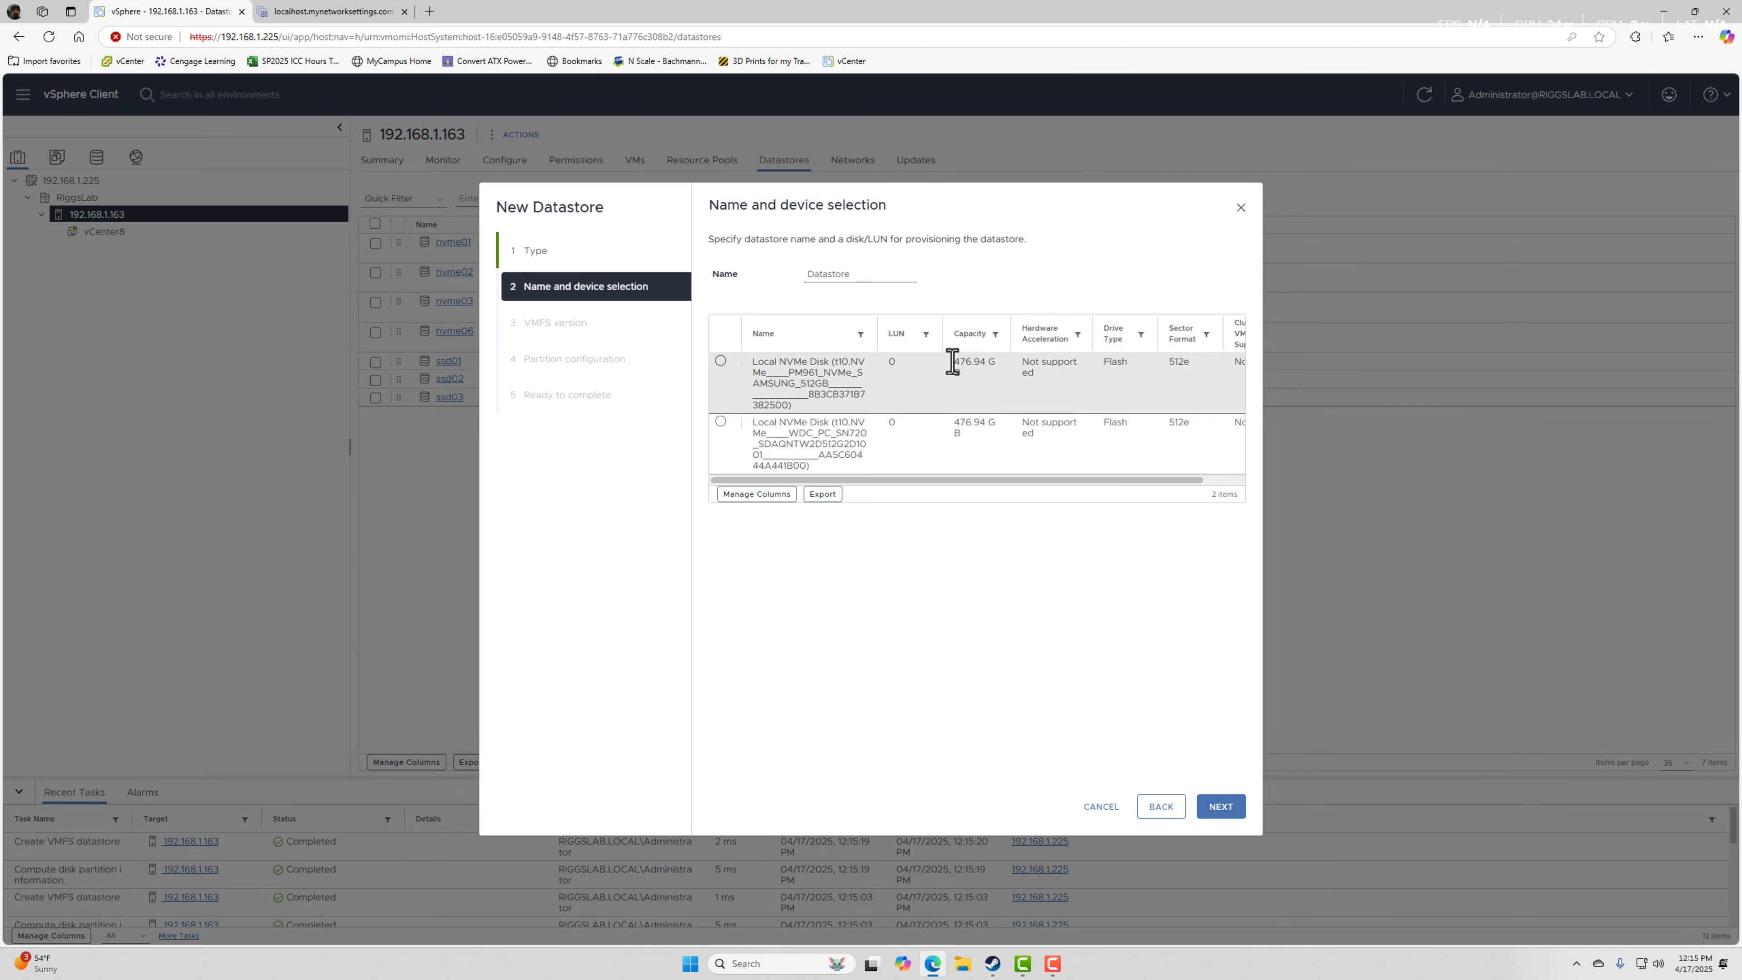
left_click_drag(869, 280, 772, 296)
type("nvme")
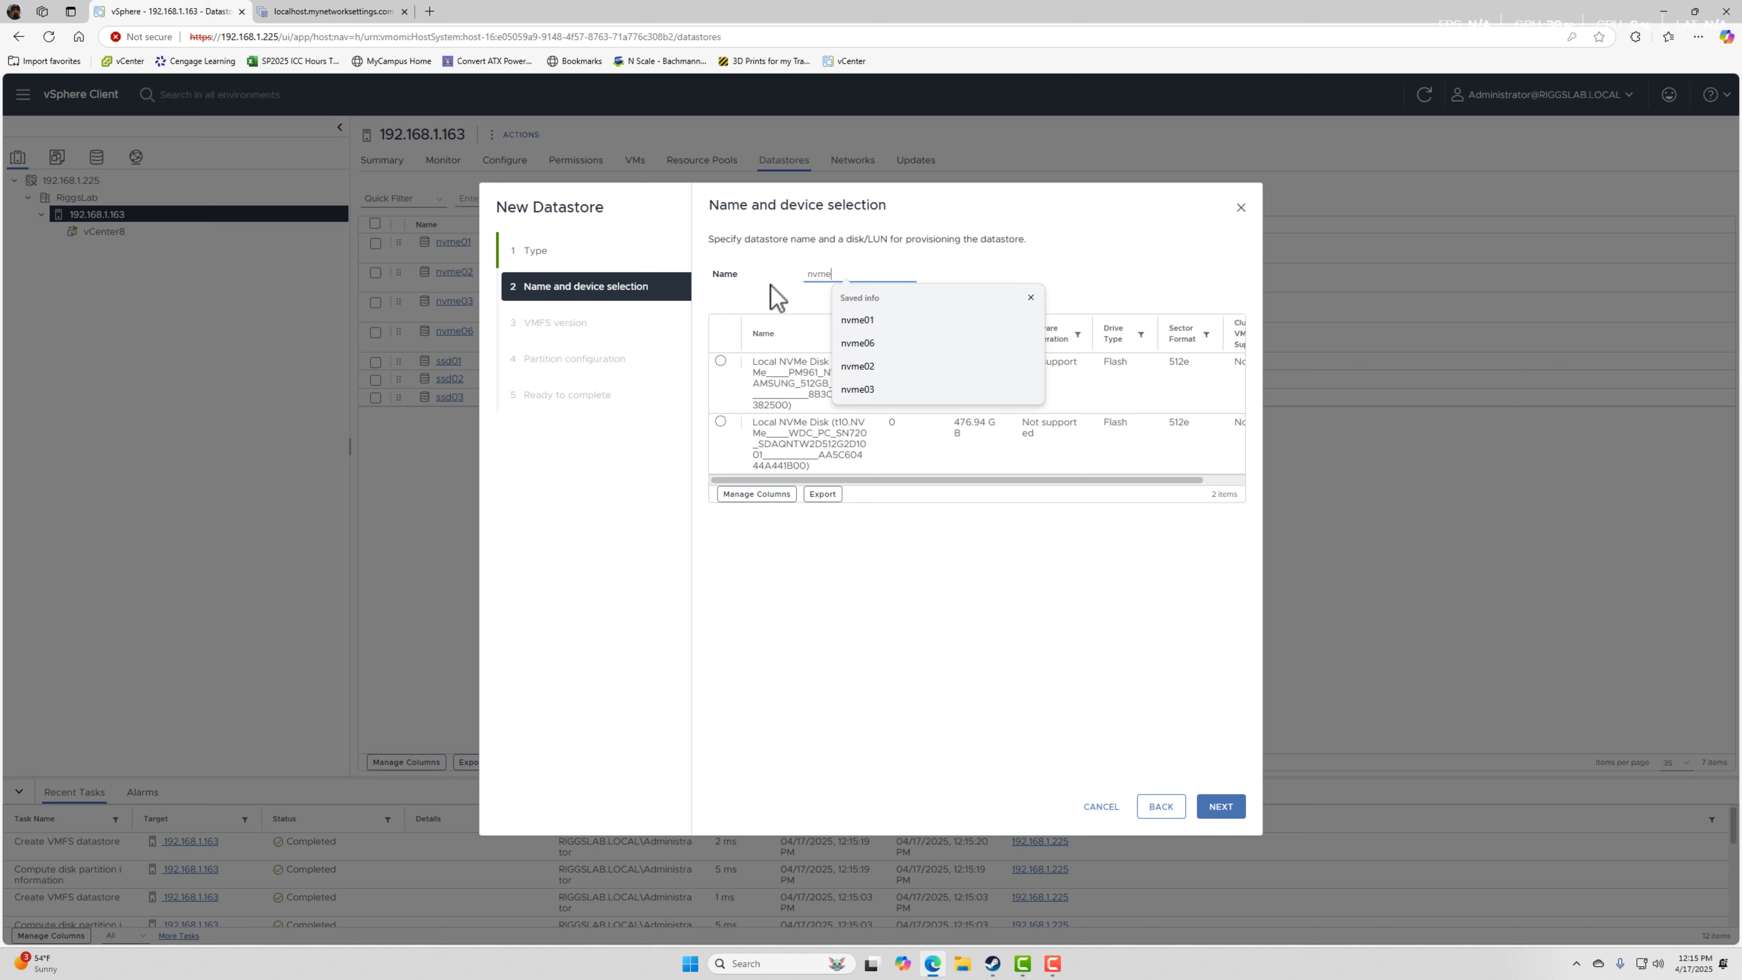
type("04")
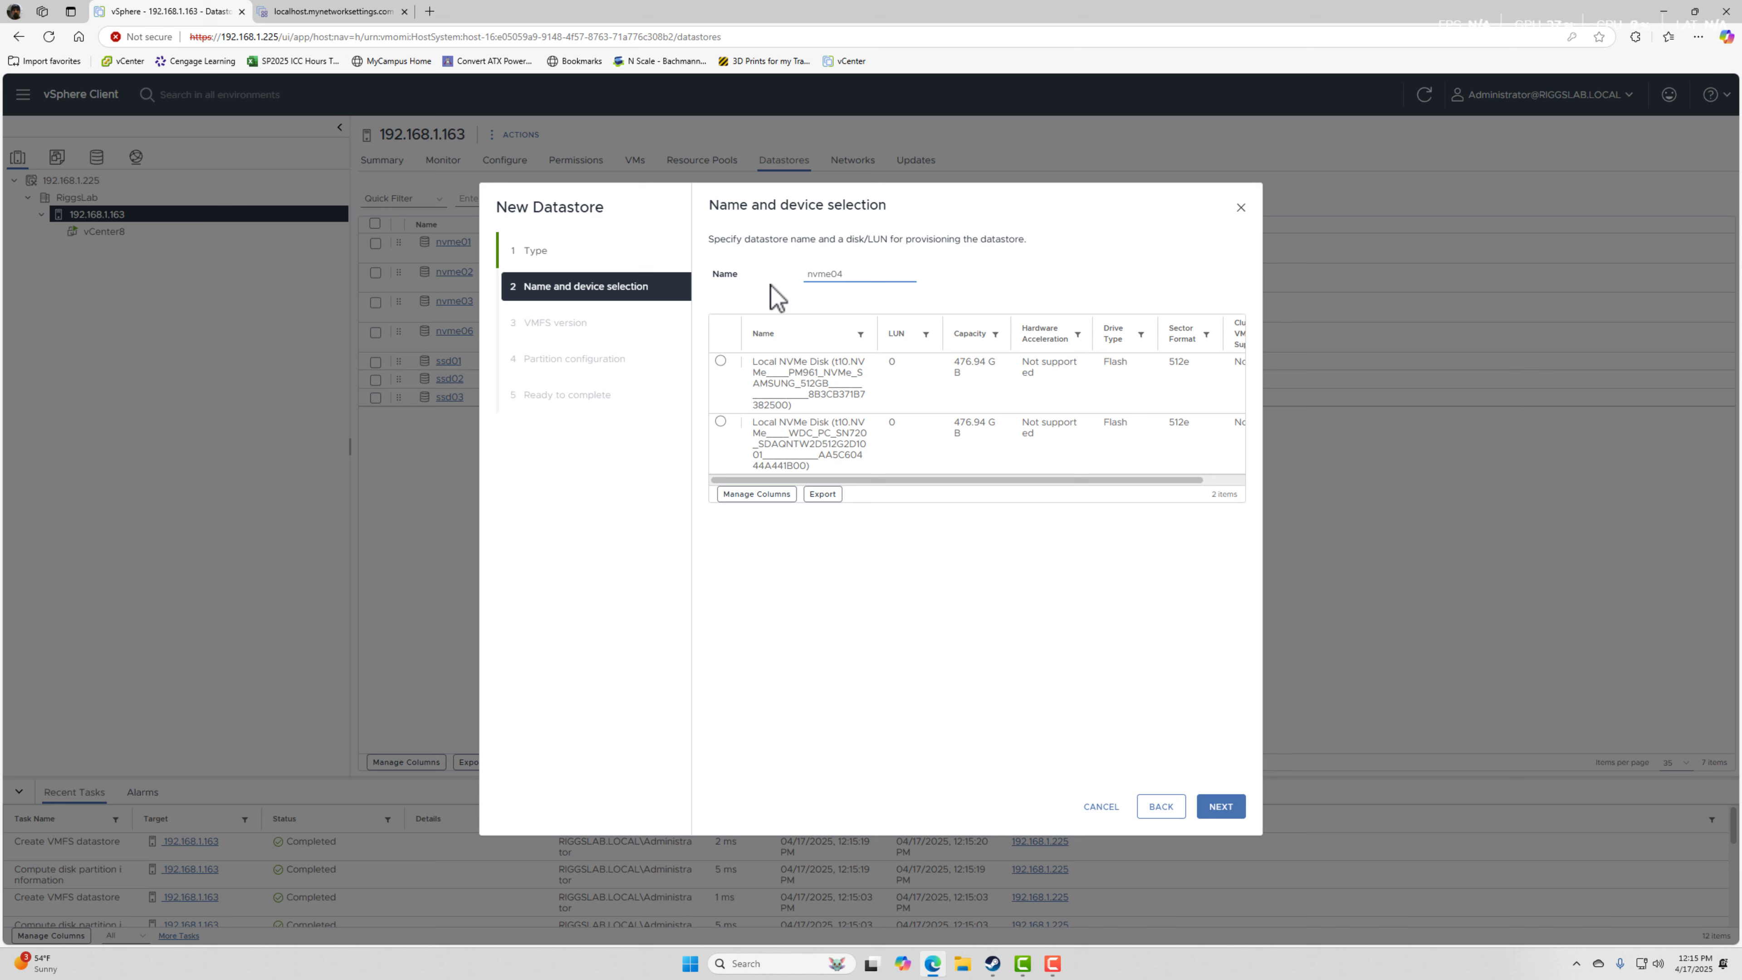
left_click(778, 371)
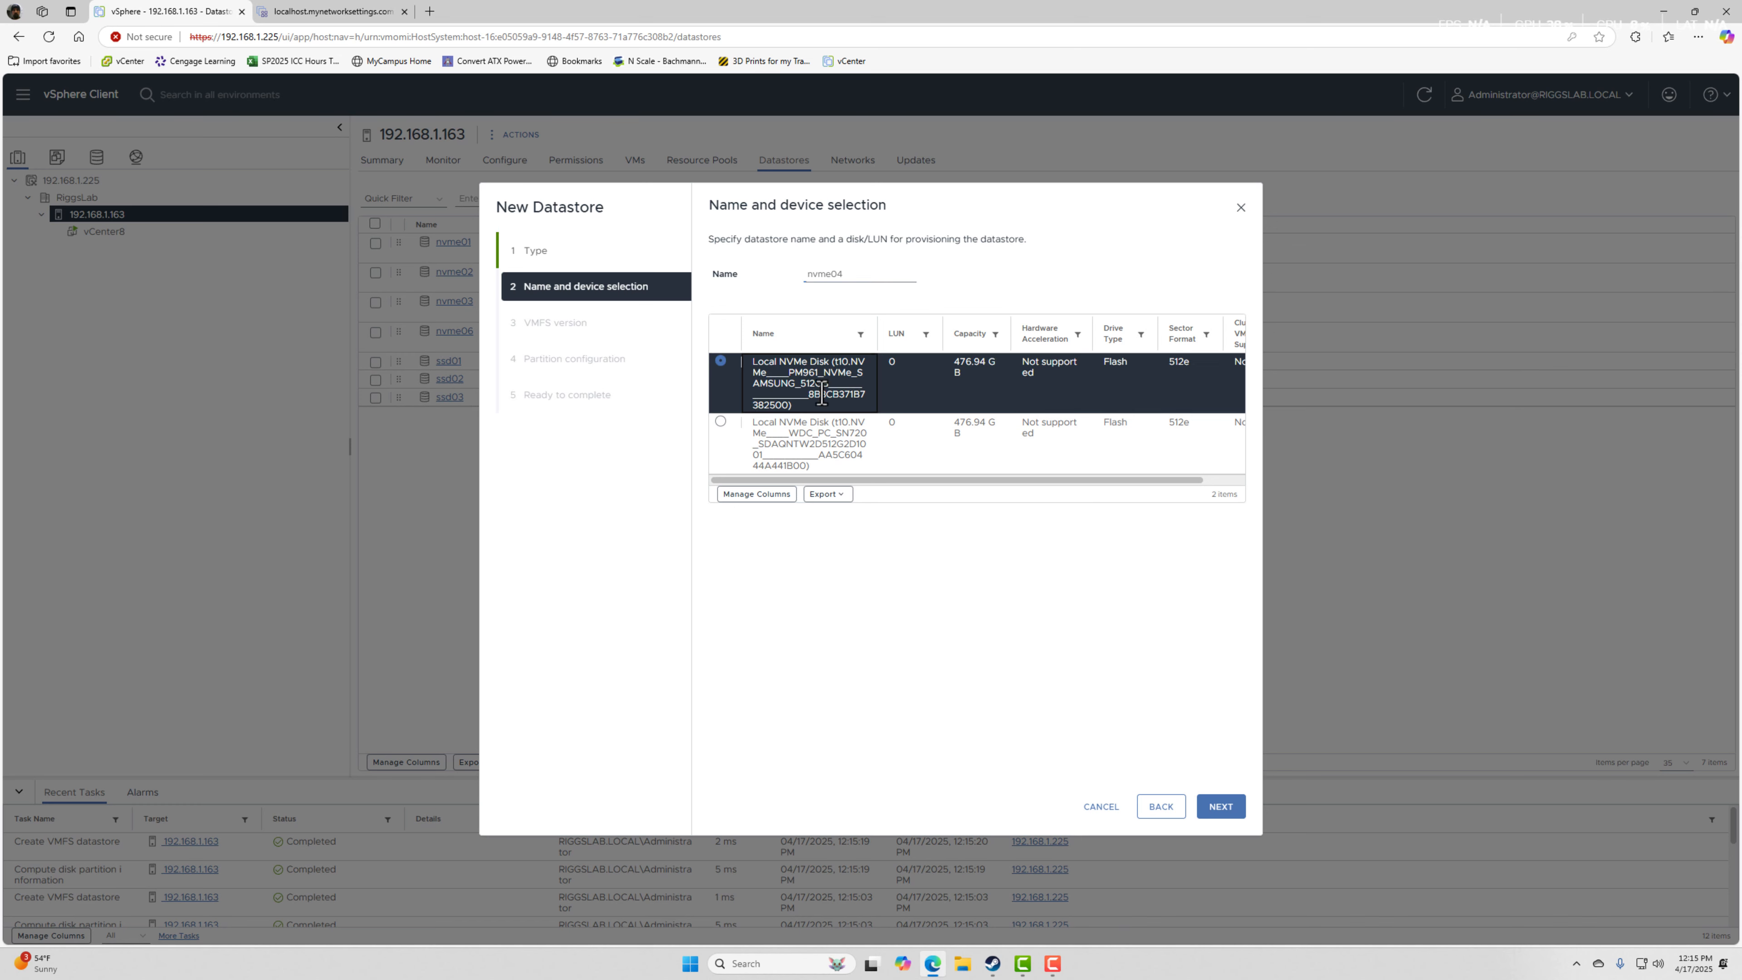
left_click(1220, 806)
Accept VMFS 6 and the default full-disk partition configuration for nvme04, and create the datastore.
left_click(1220, 806)
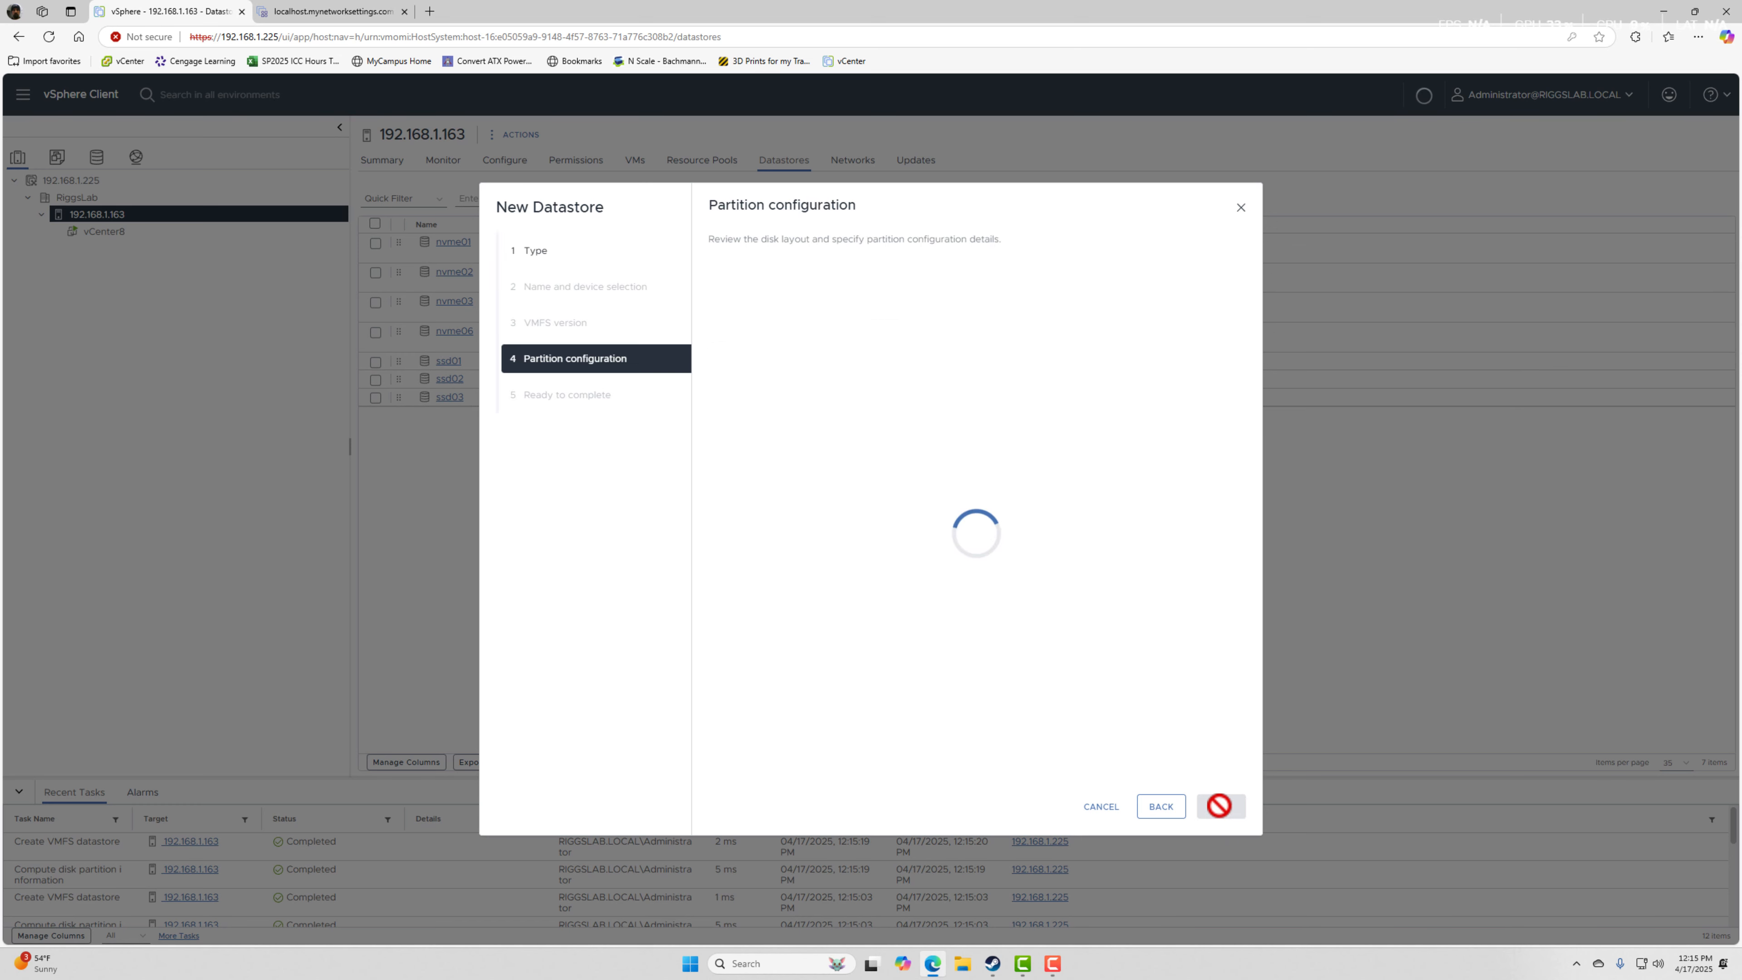
left_click(1221, 807)
left_click(1221, 807)
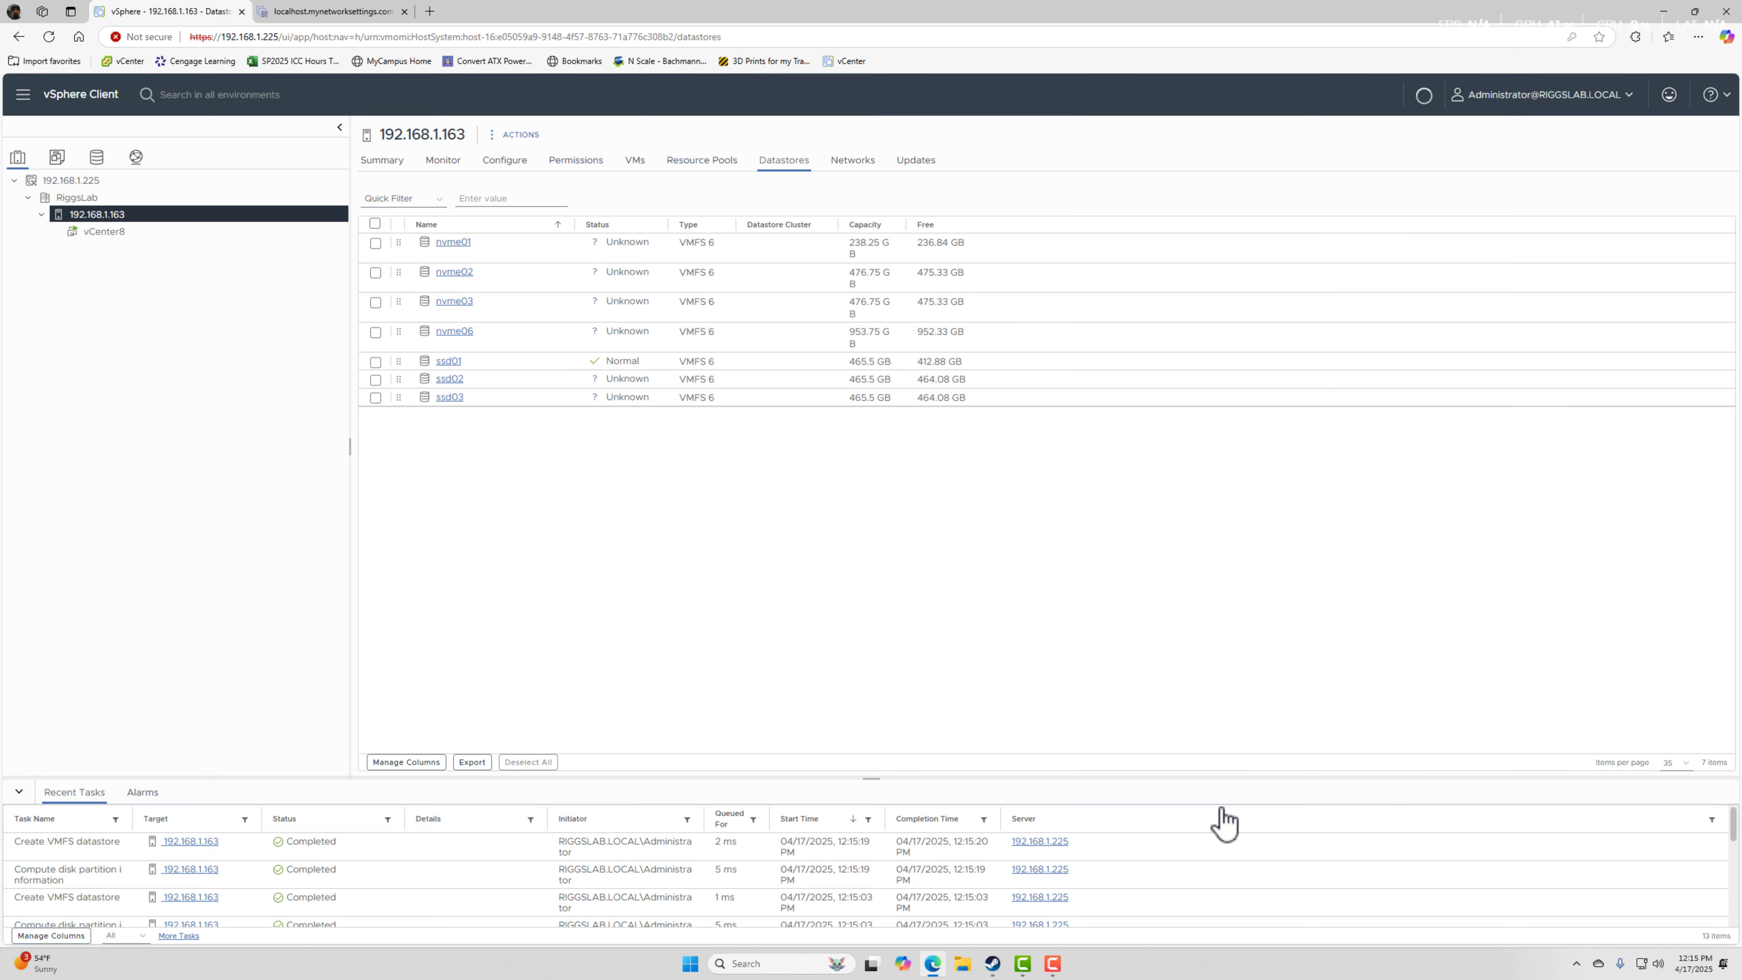
Start a VMFS datastore named nvme05 on host 192.168.1.163, using the 476.94 GB WDC PC SN720 NVMe disk.
right_click(107, 219)
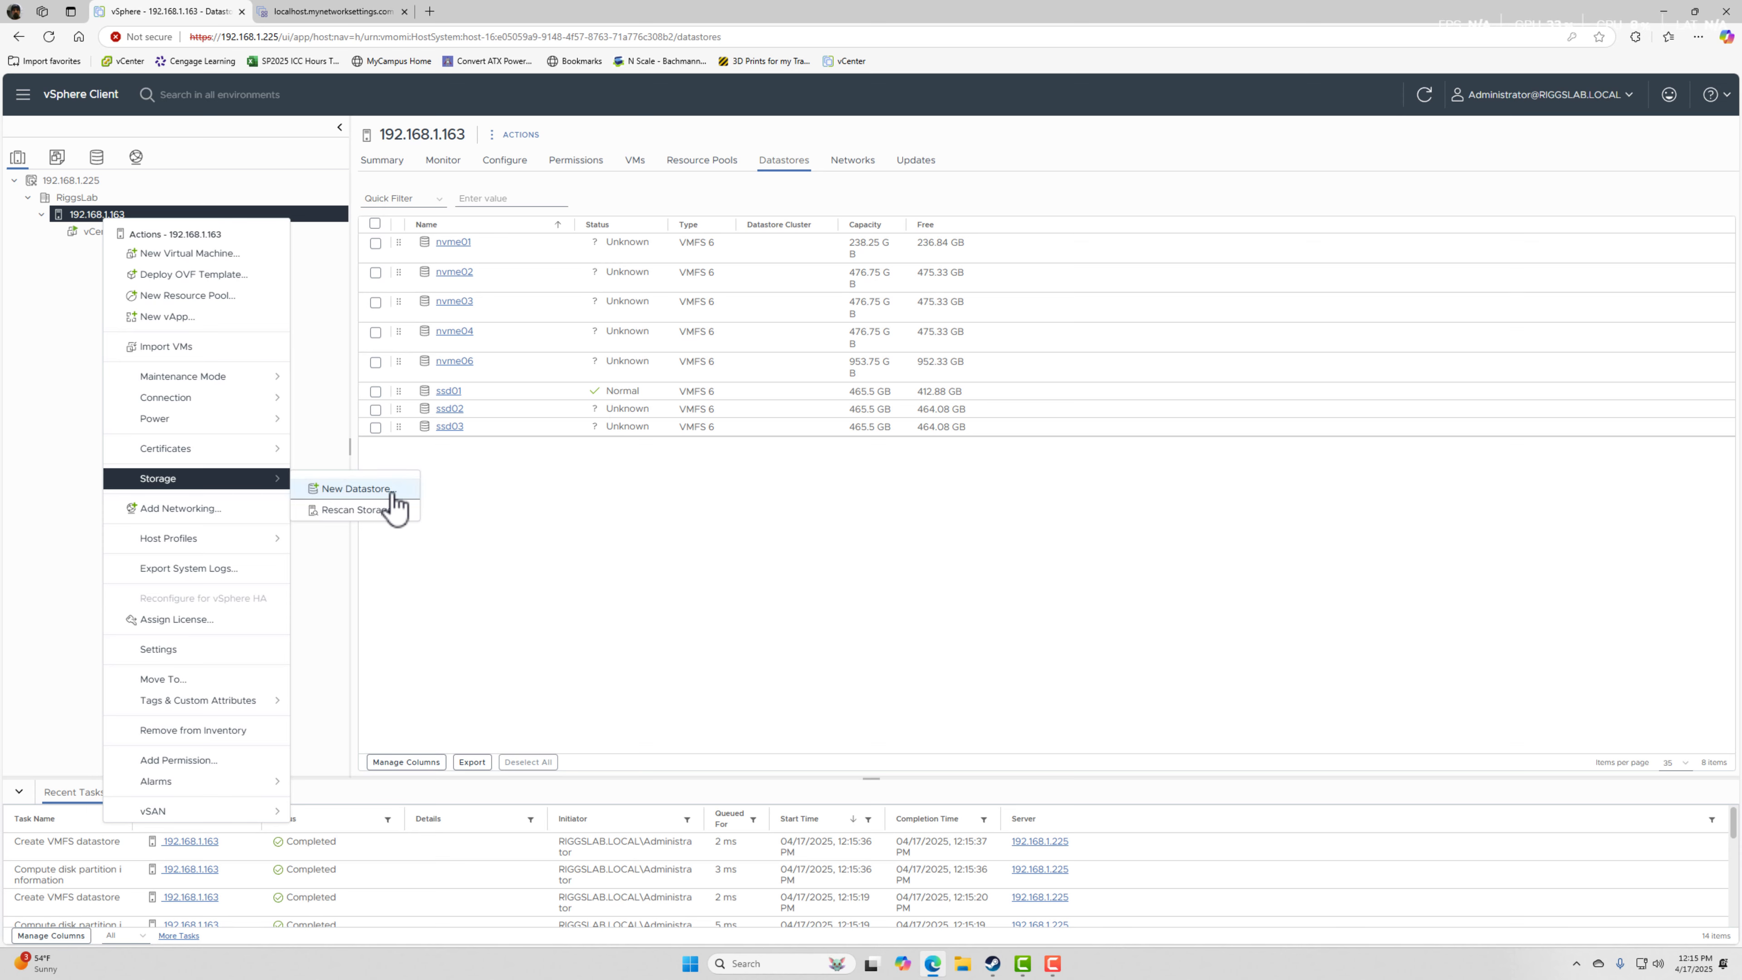
left_click(308, 489)
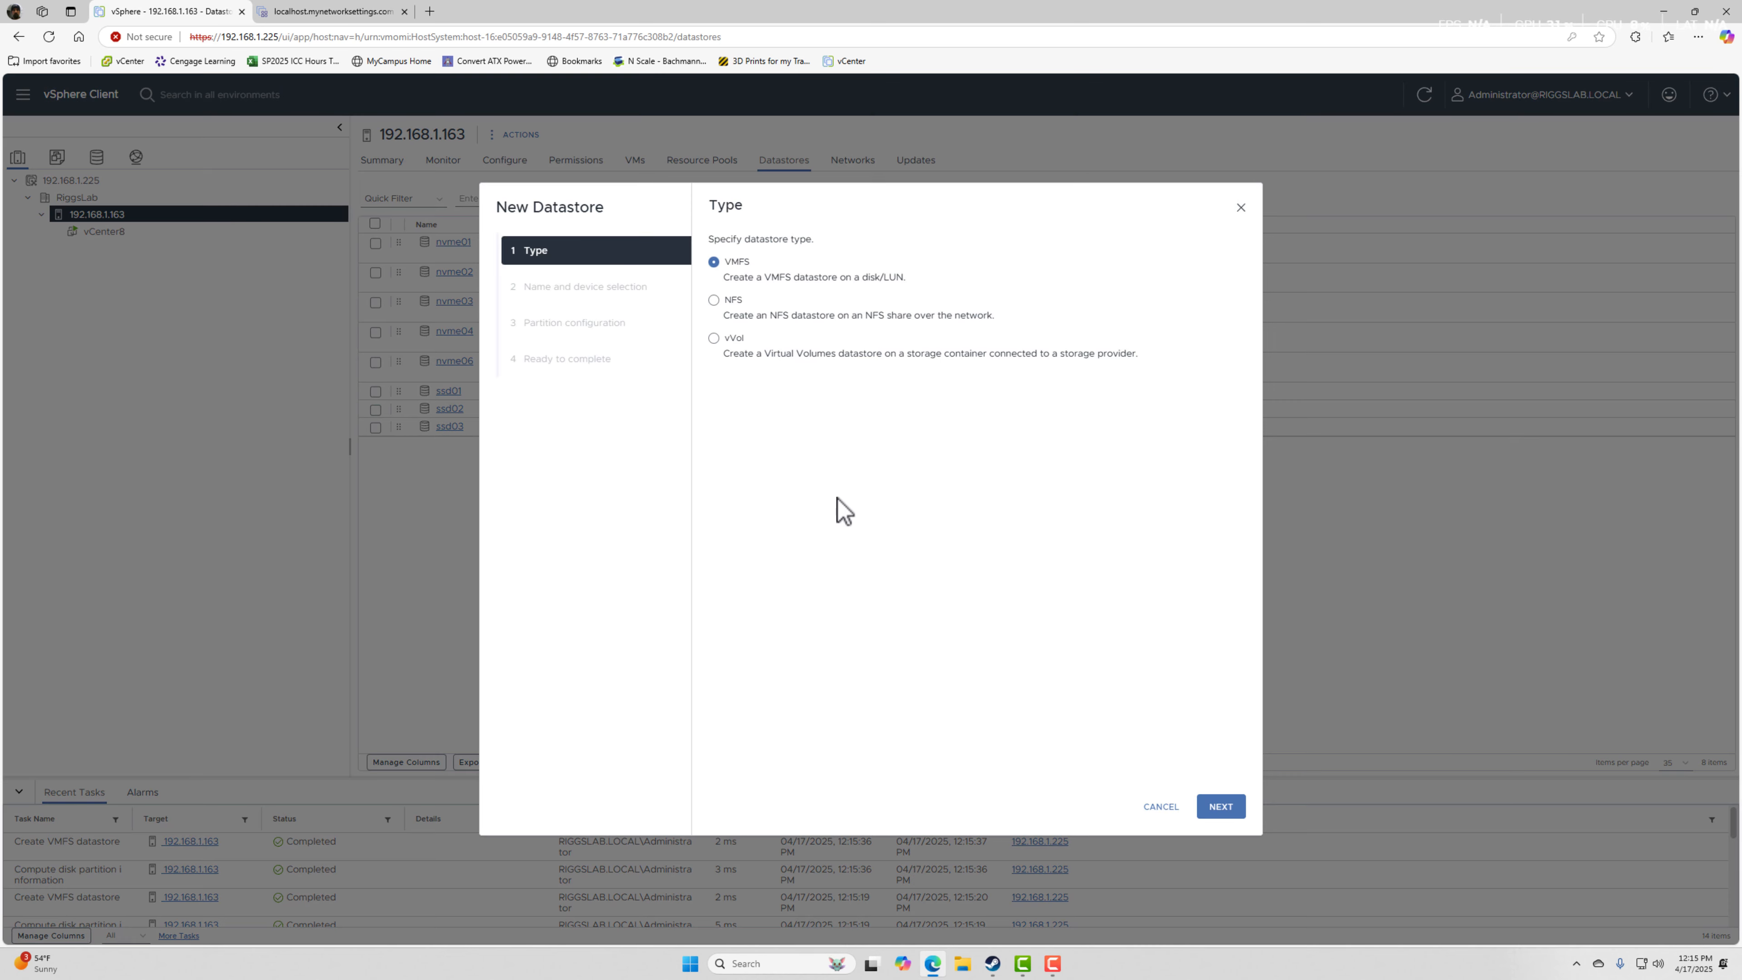
left_click(1221, 807)
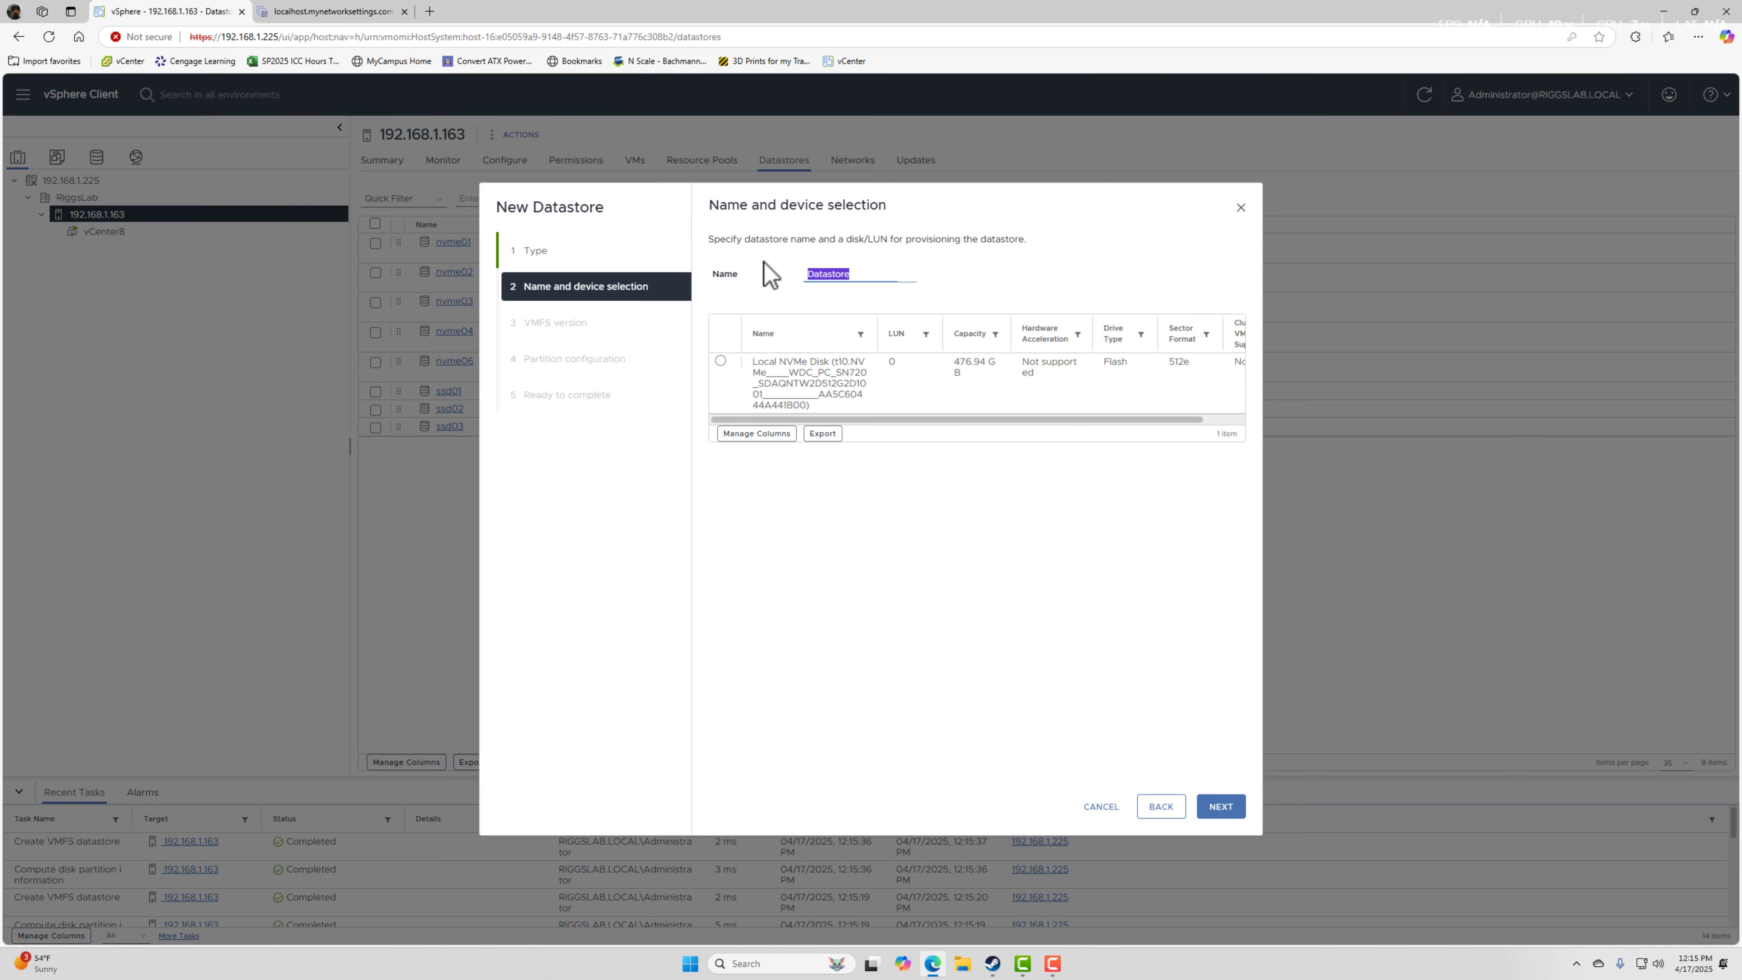
type("nvme05")
left_click(1222, 808)
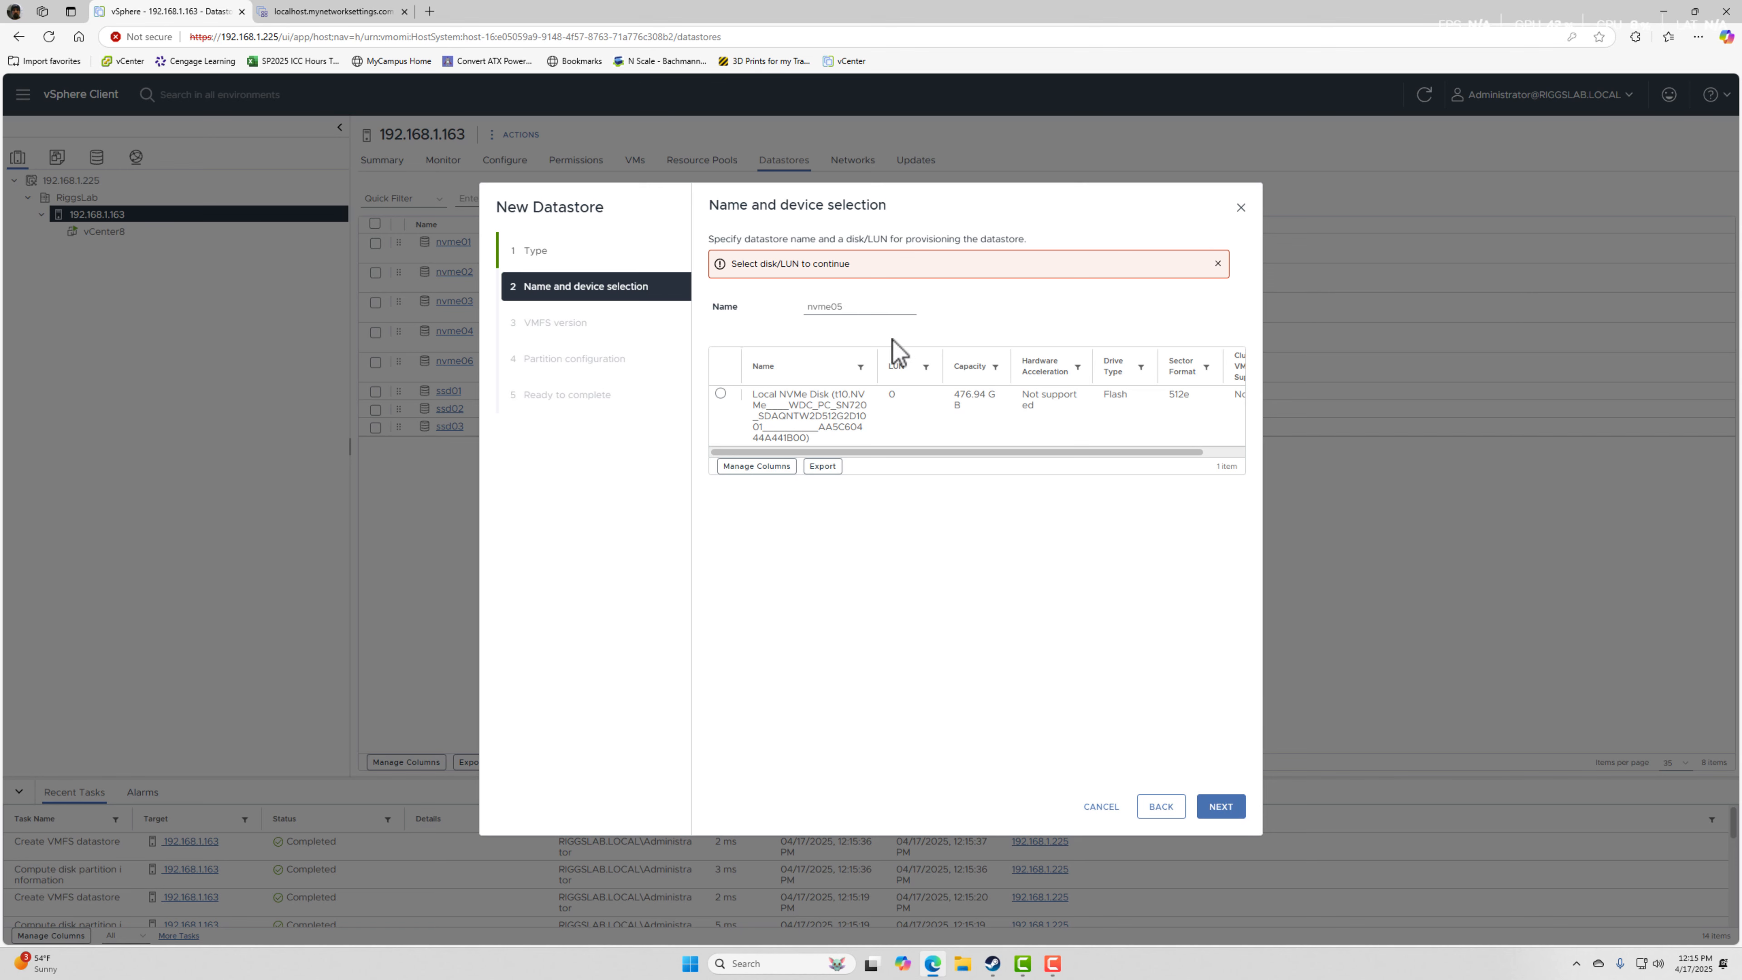
left_click(813, 406)
left_click(1231, 821)
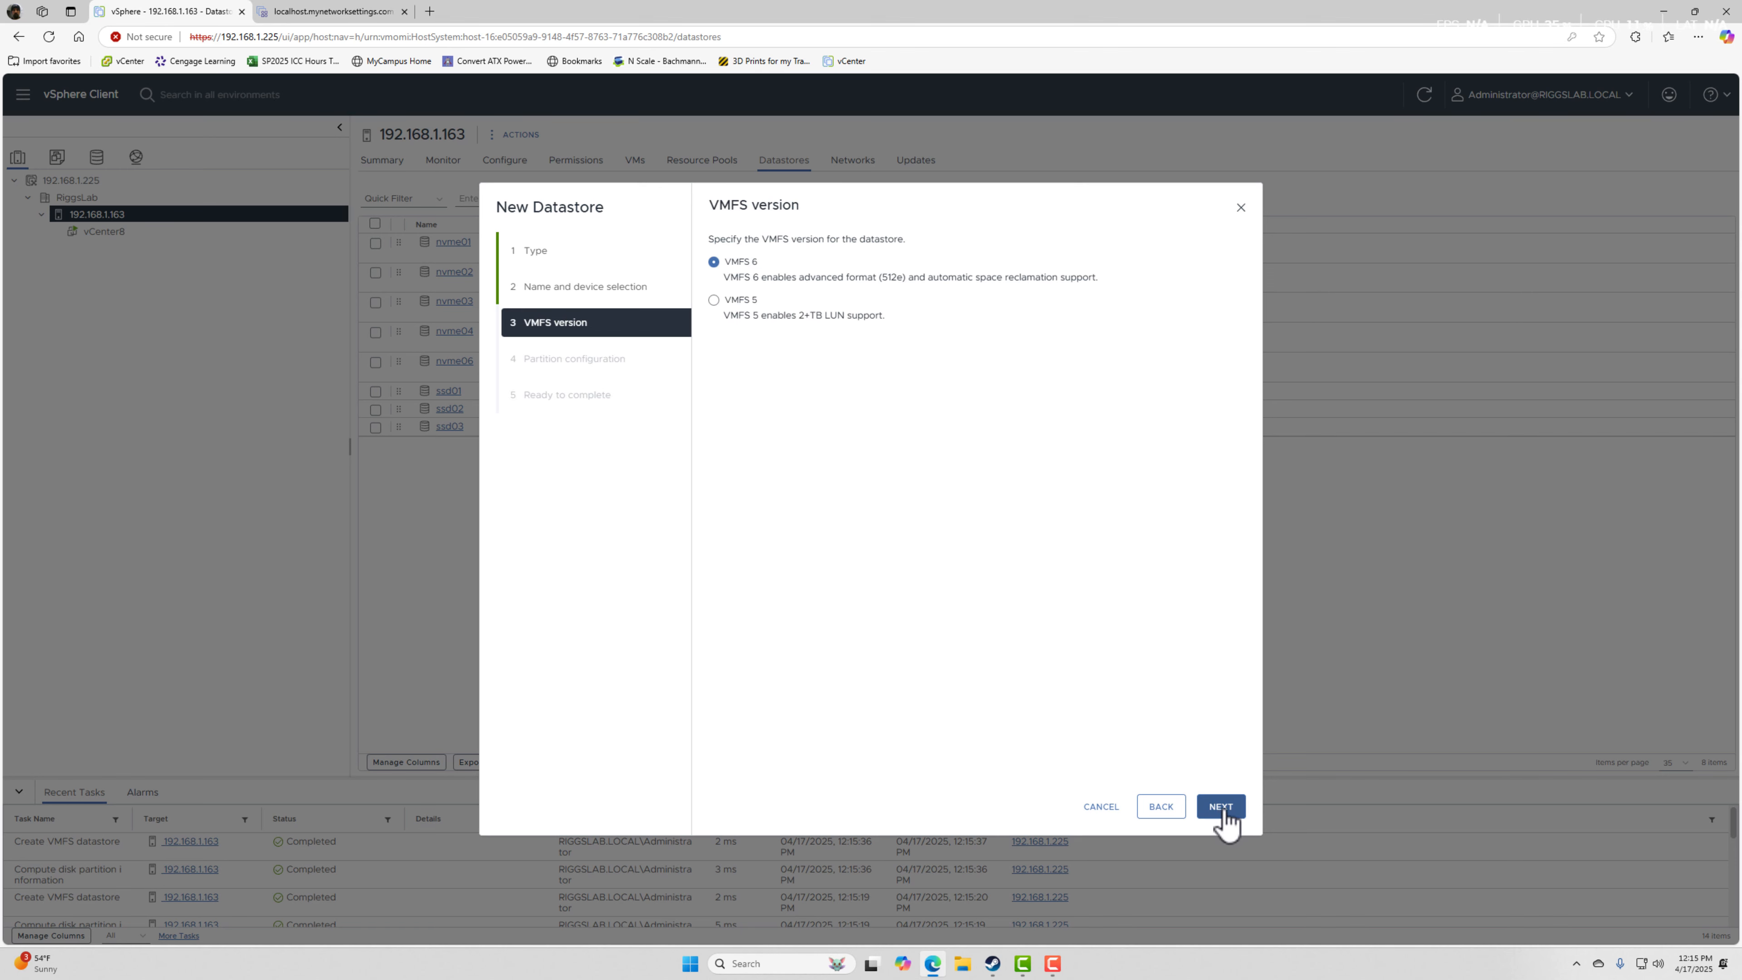
Accept VMFS 6 and the default full-disk partition configuration for nvme05, and create the datastore.
left_click(1228, 813)
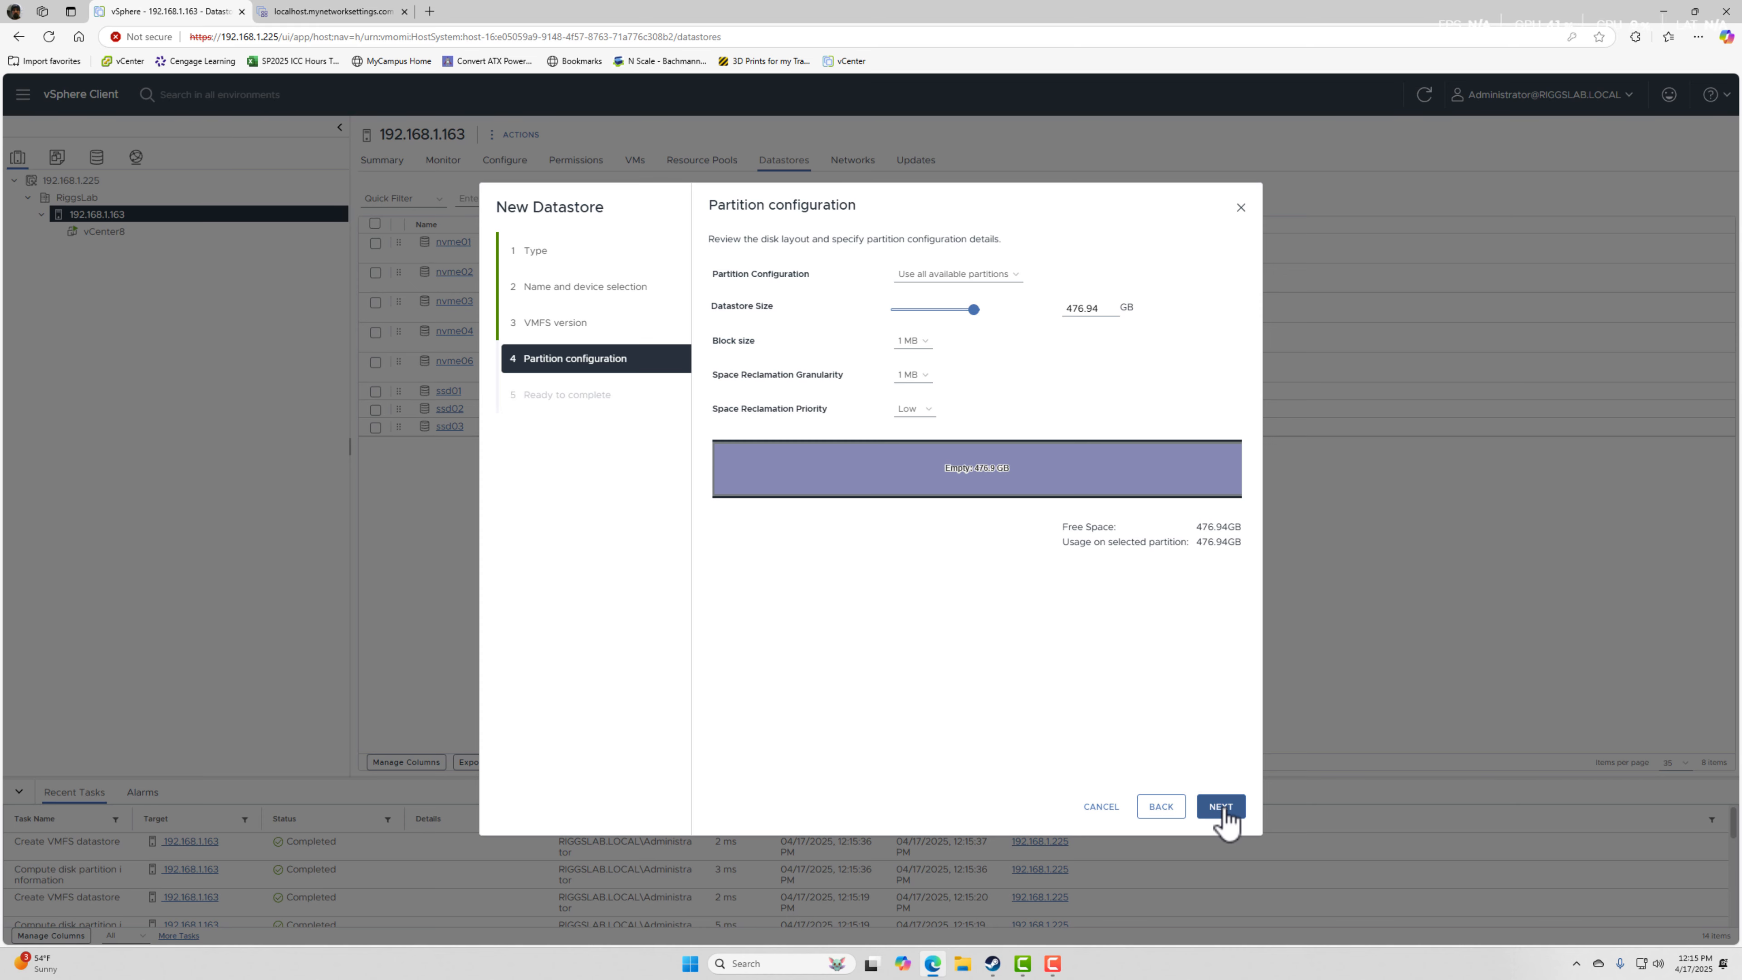
left_click(1226, 816)
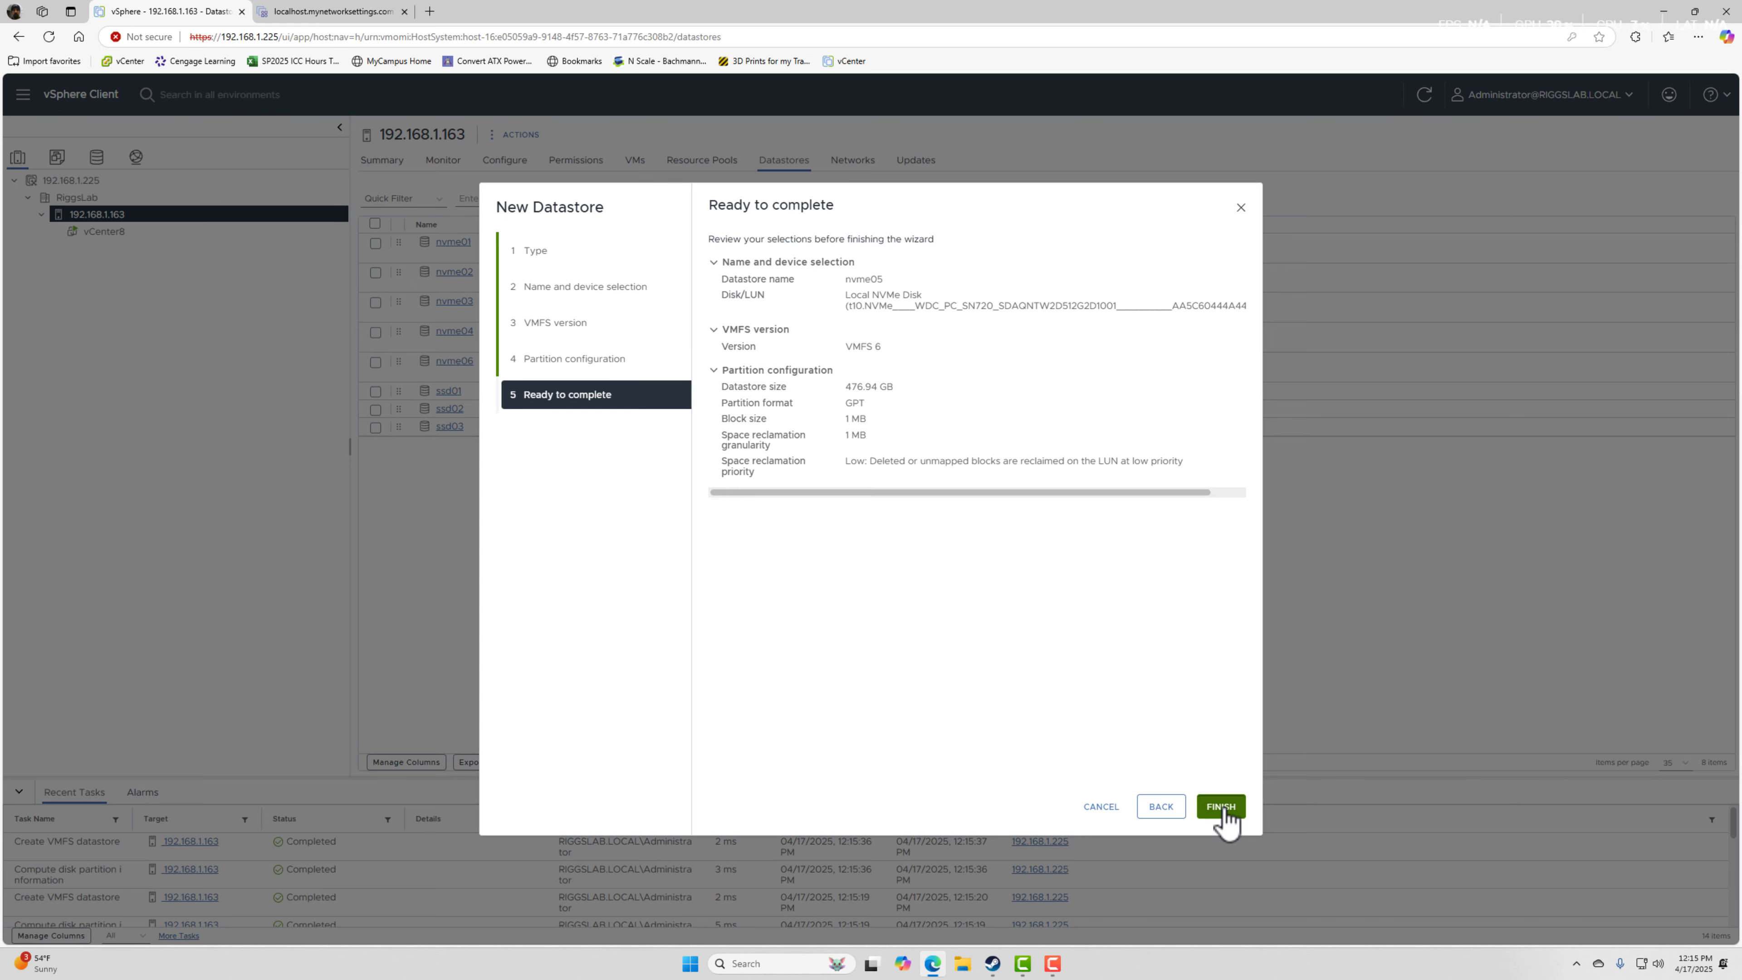
left_click(1221, 807)
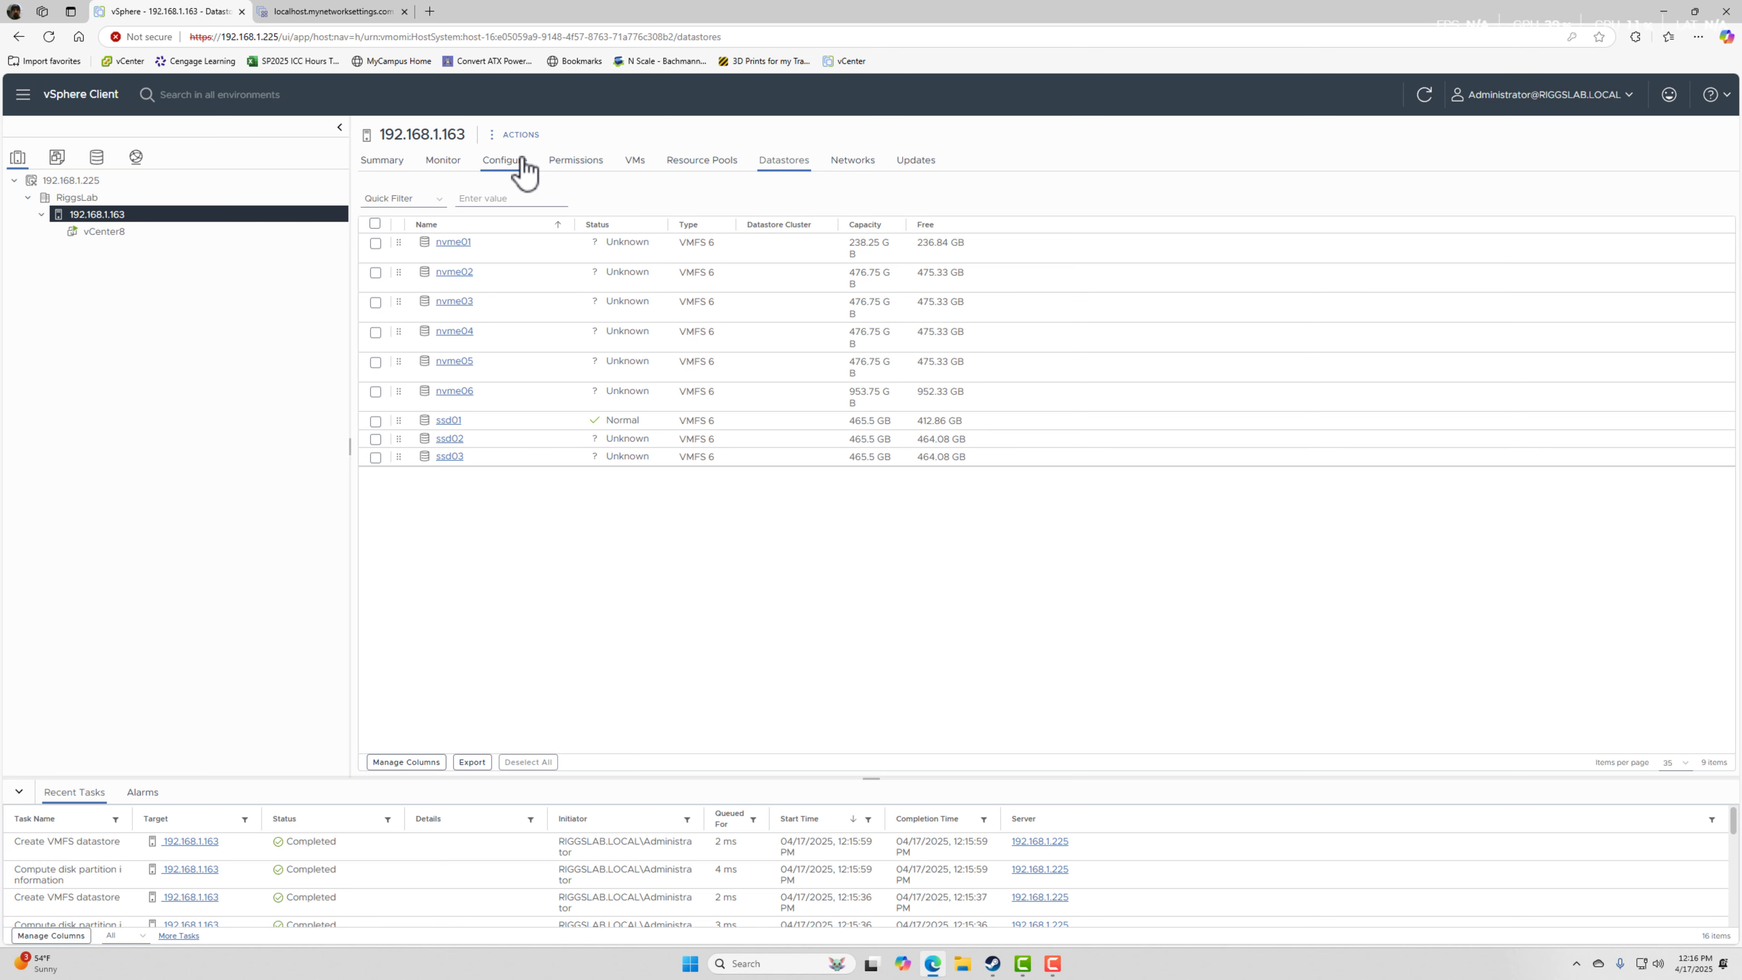
Review the datacenter's total storage capacity and the summaries of the SSD datastores in the storage inventory.
left_click(93, 172)
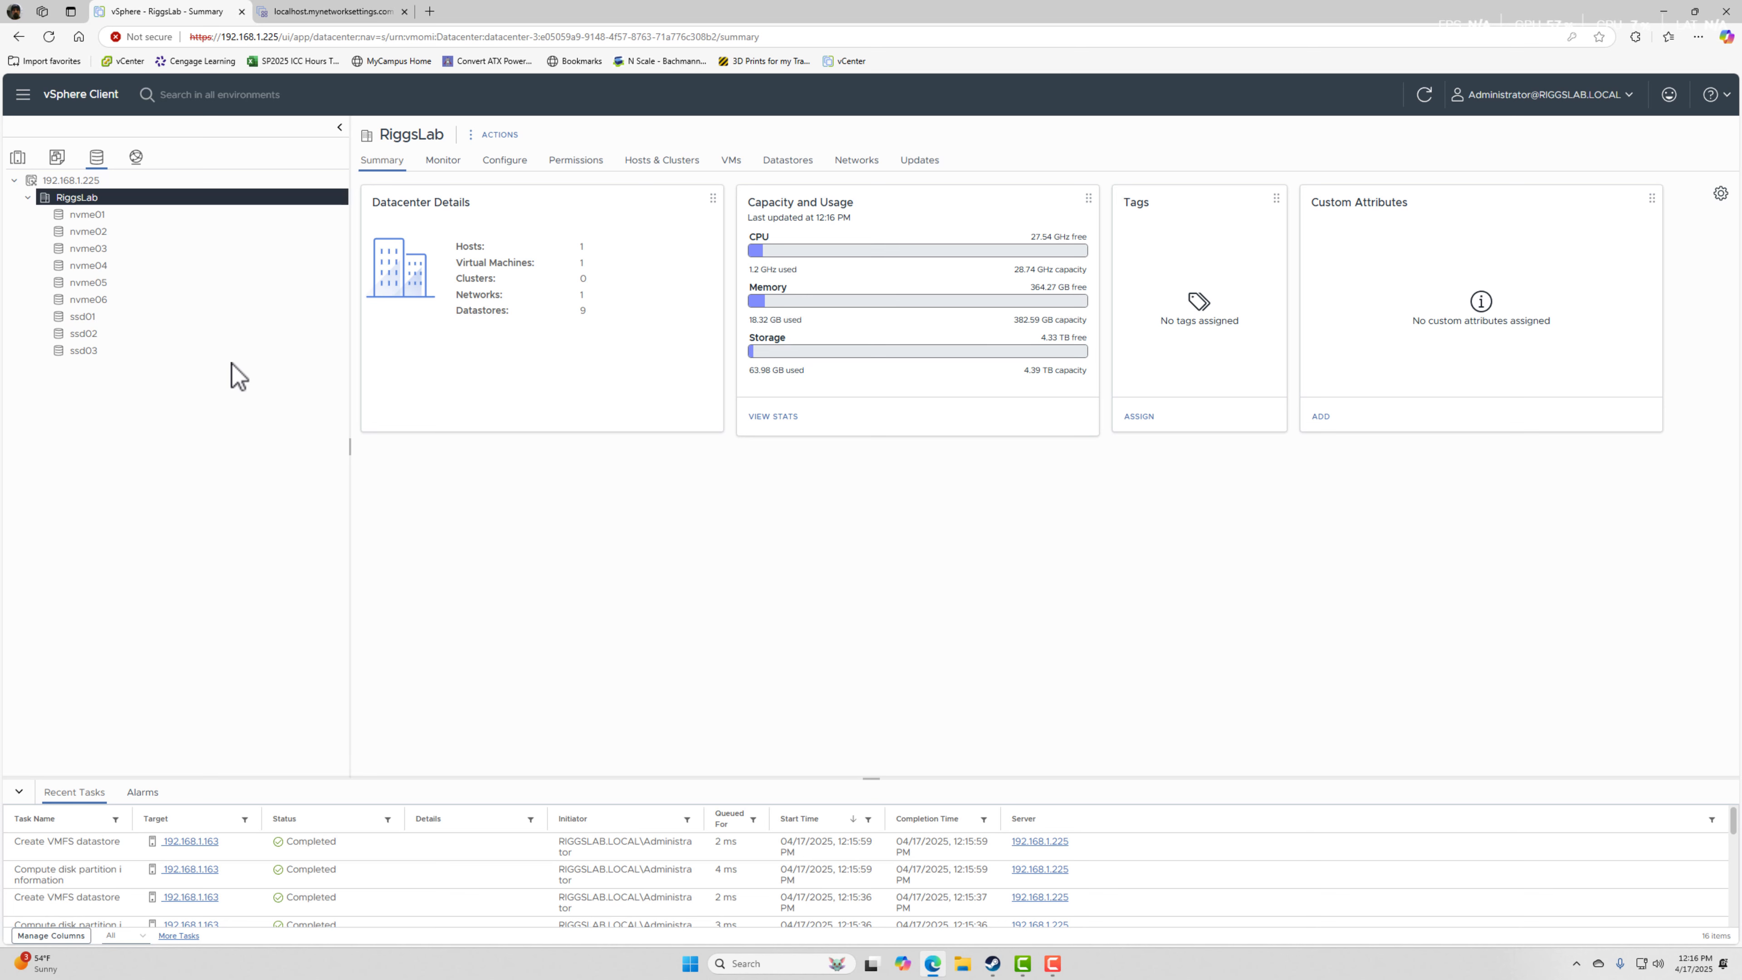
left_click_drag(1082, 370, 1002, 376)
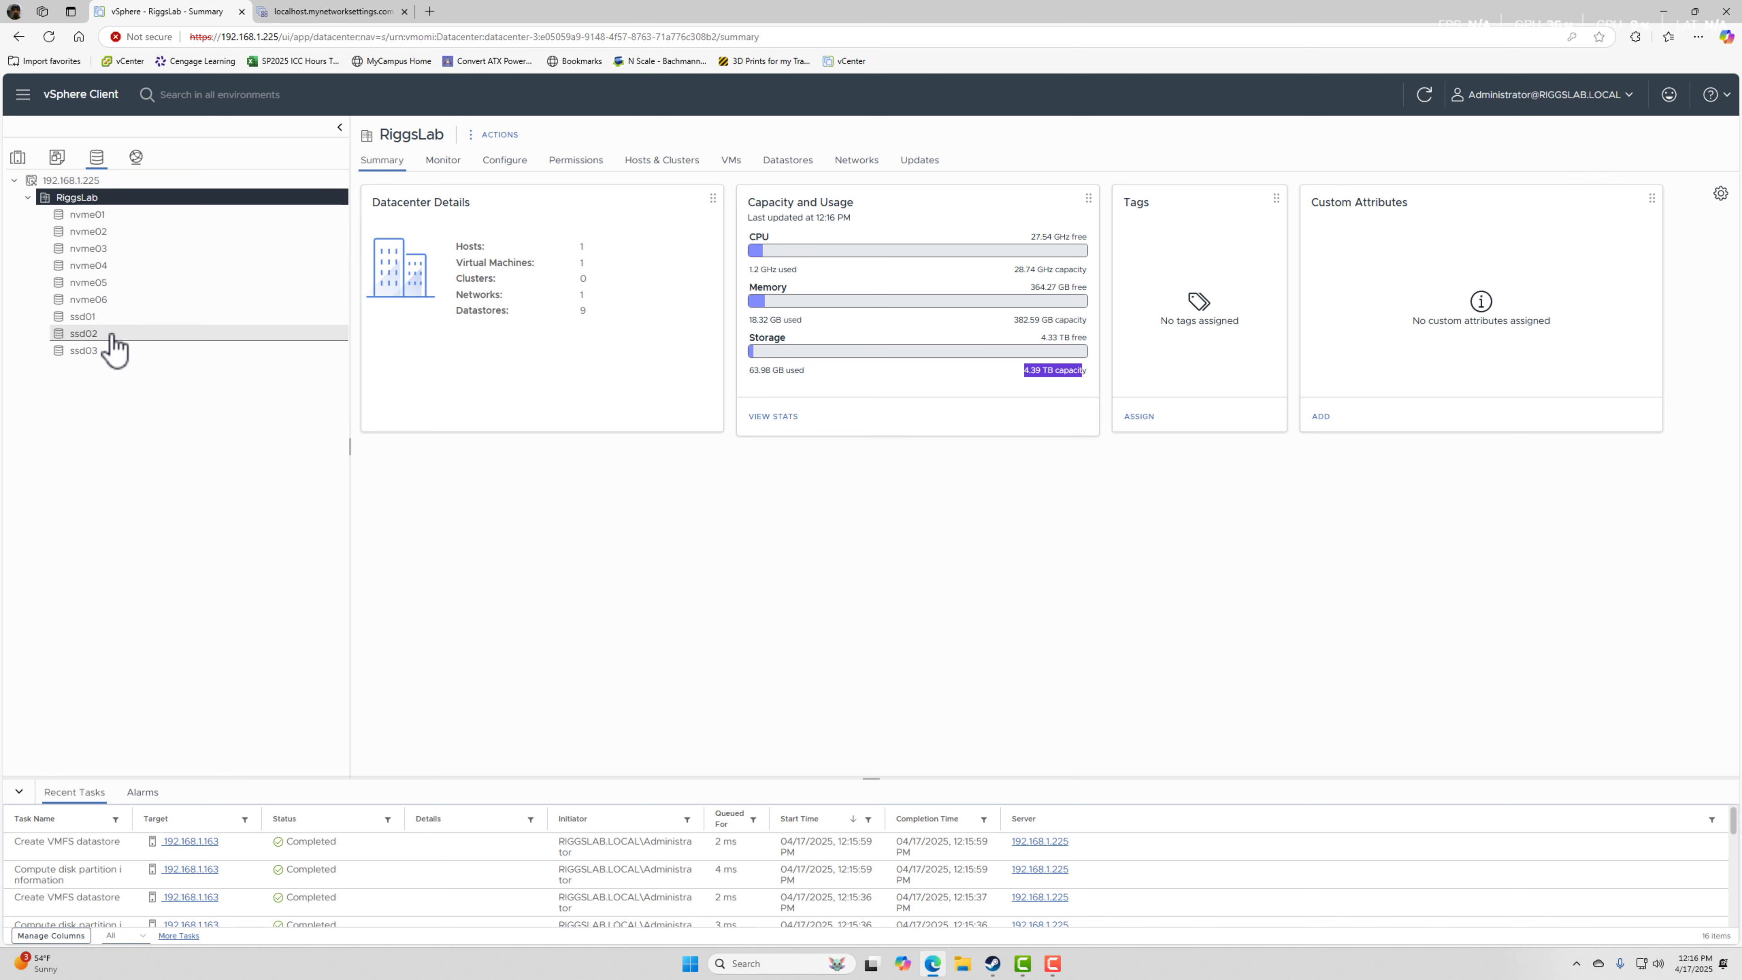
left_click(82, 318)
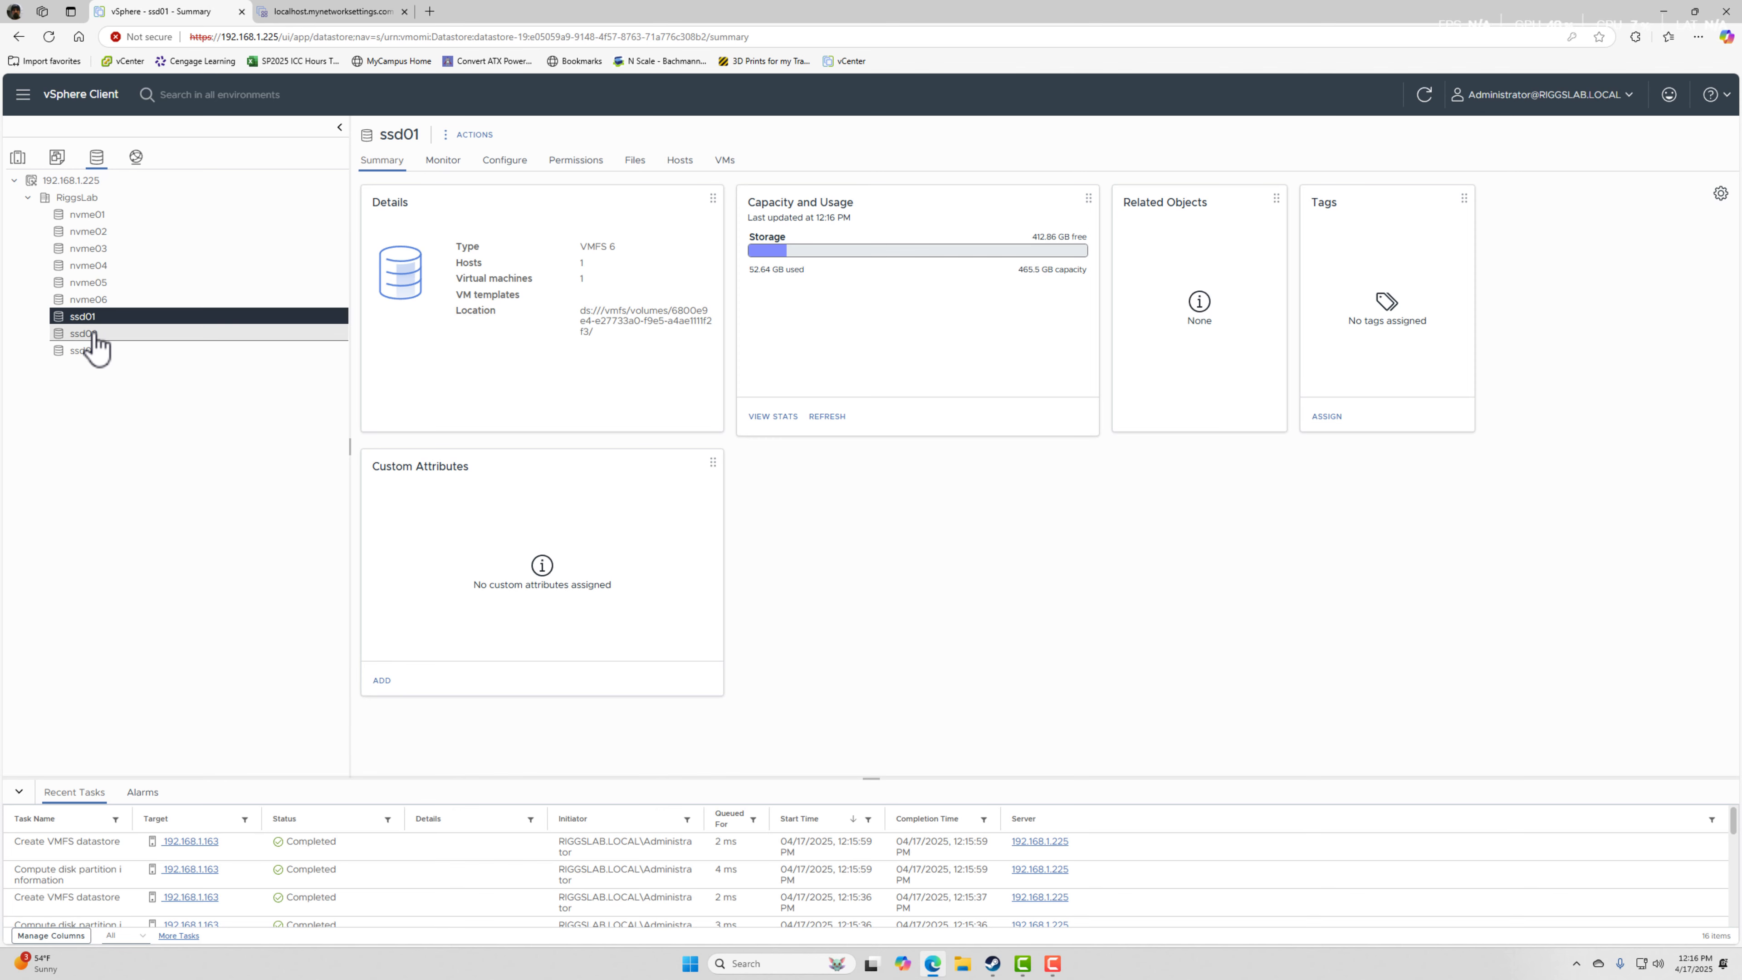
left_click(95, 350)
Create a folder named iso at the root of datastore ssd01.
left_click(95, 317)
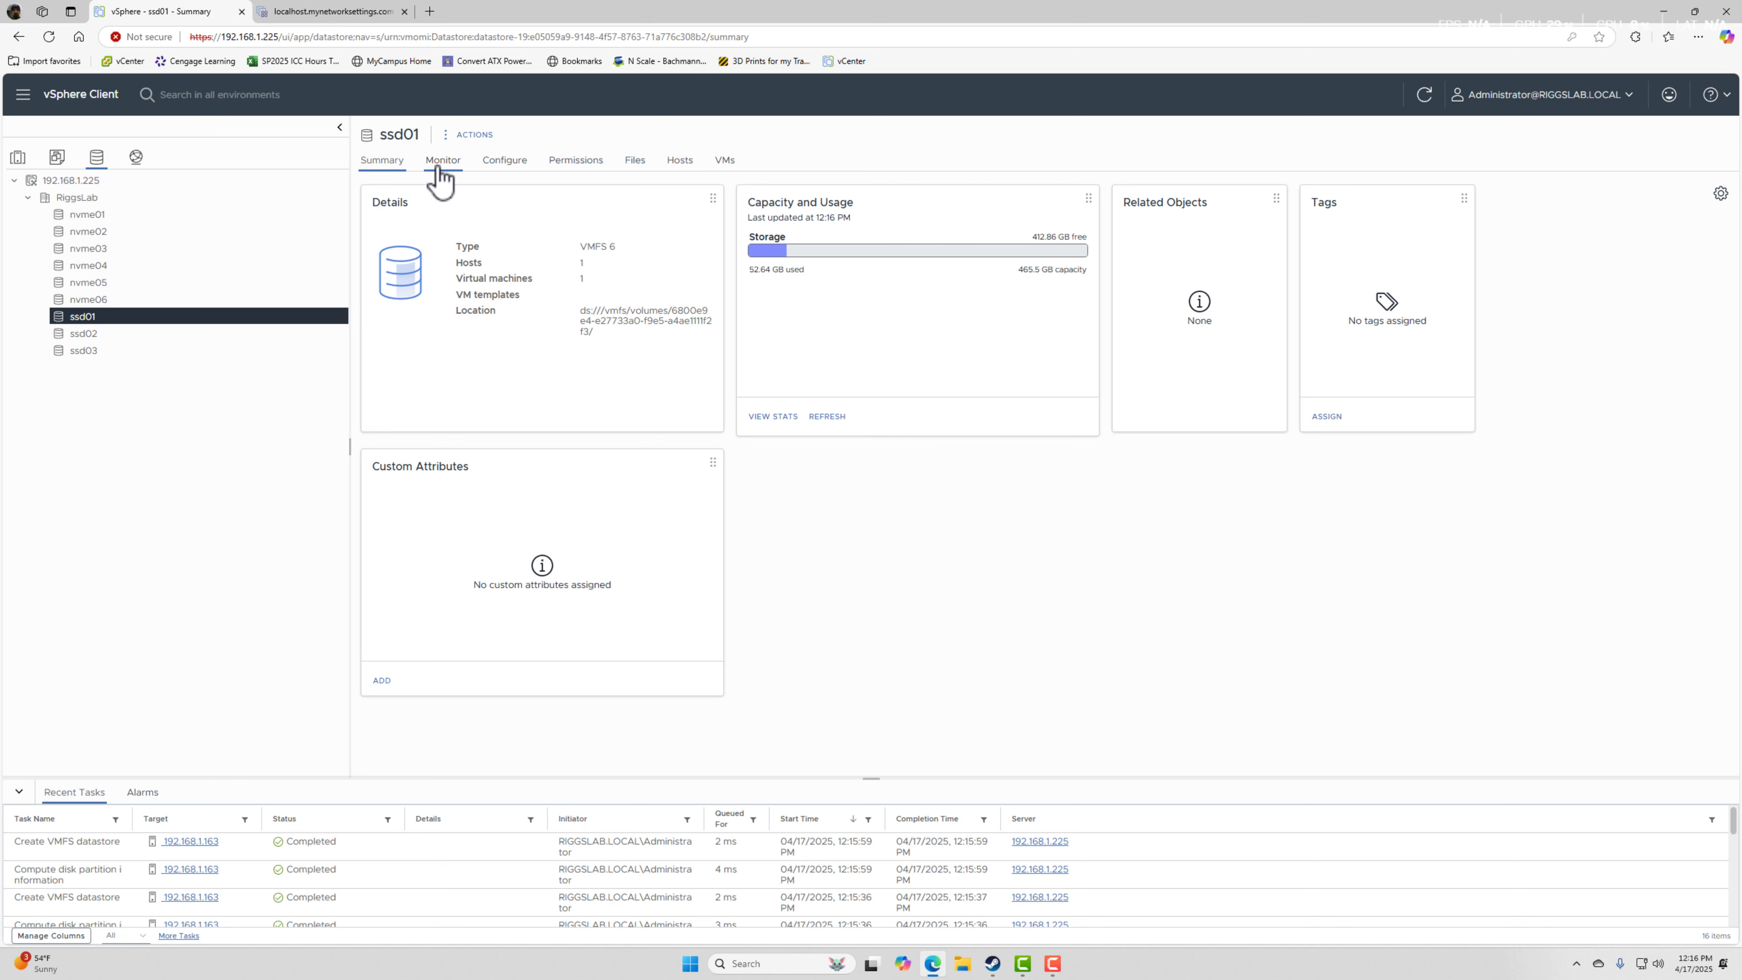
left_click(637, 165)
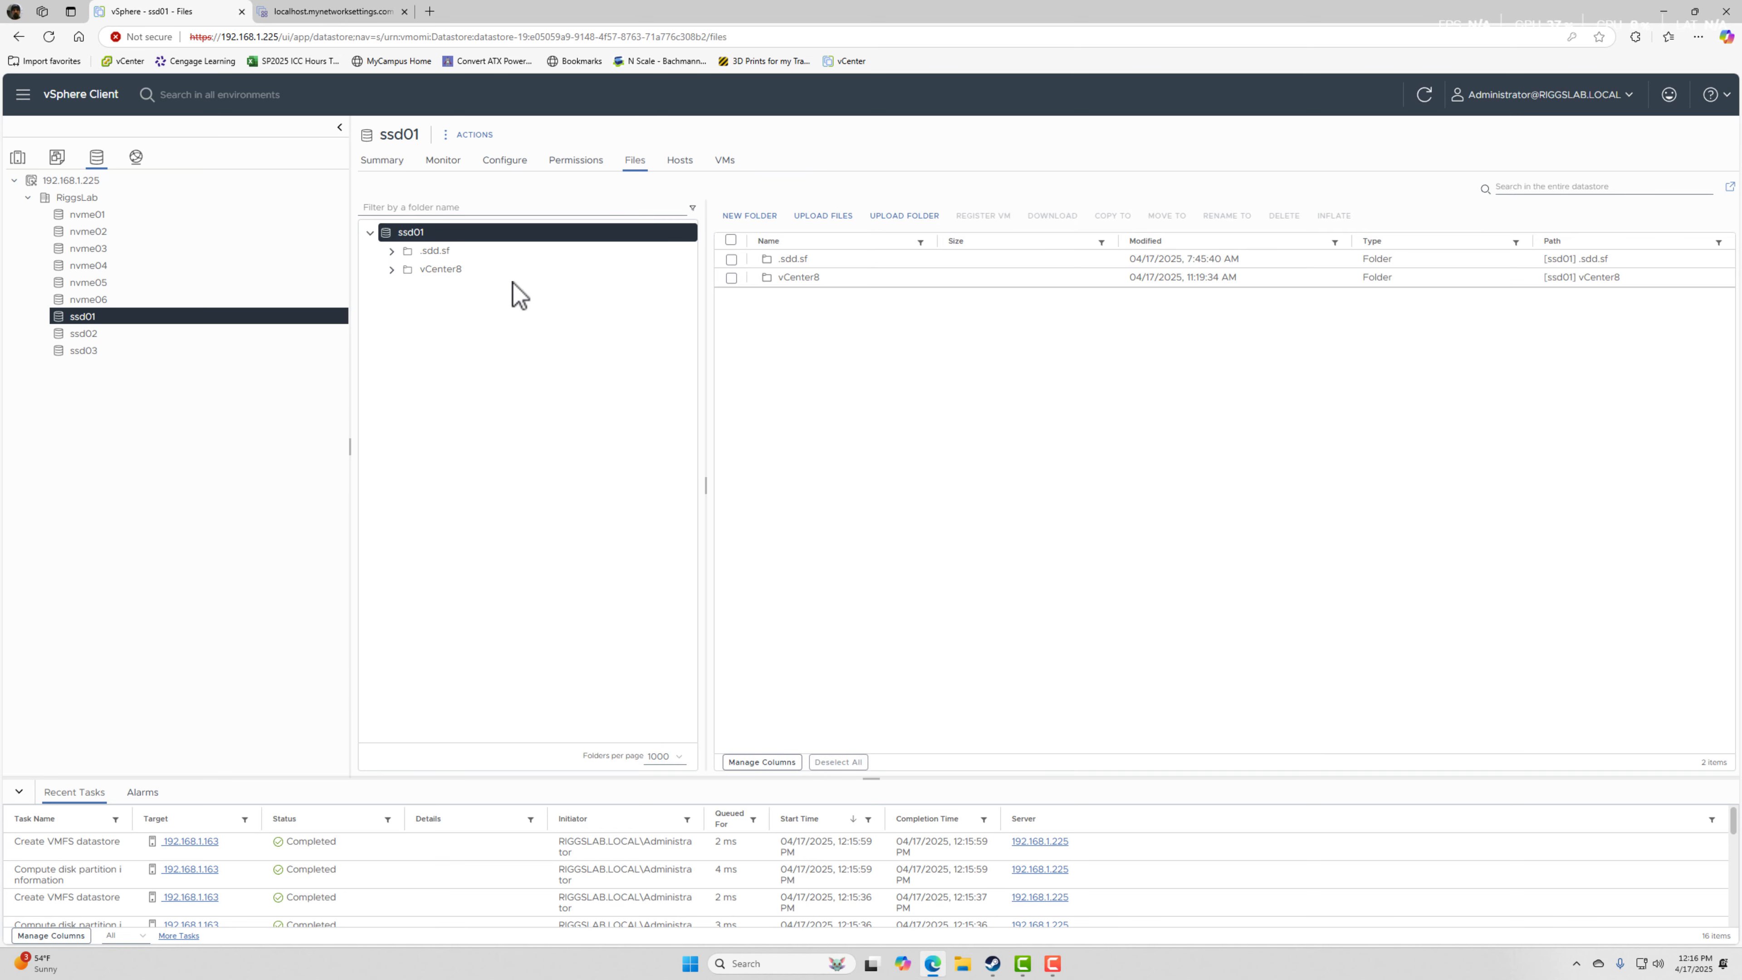
left_click(751, 217)
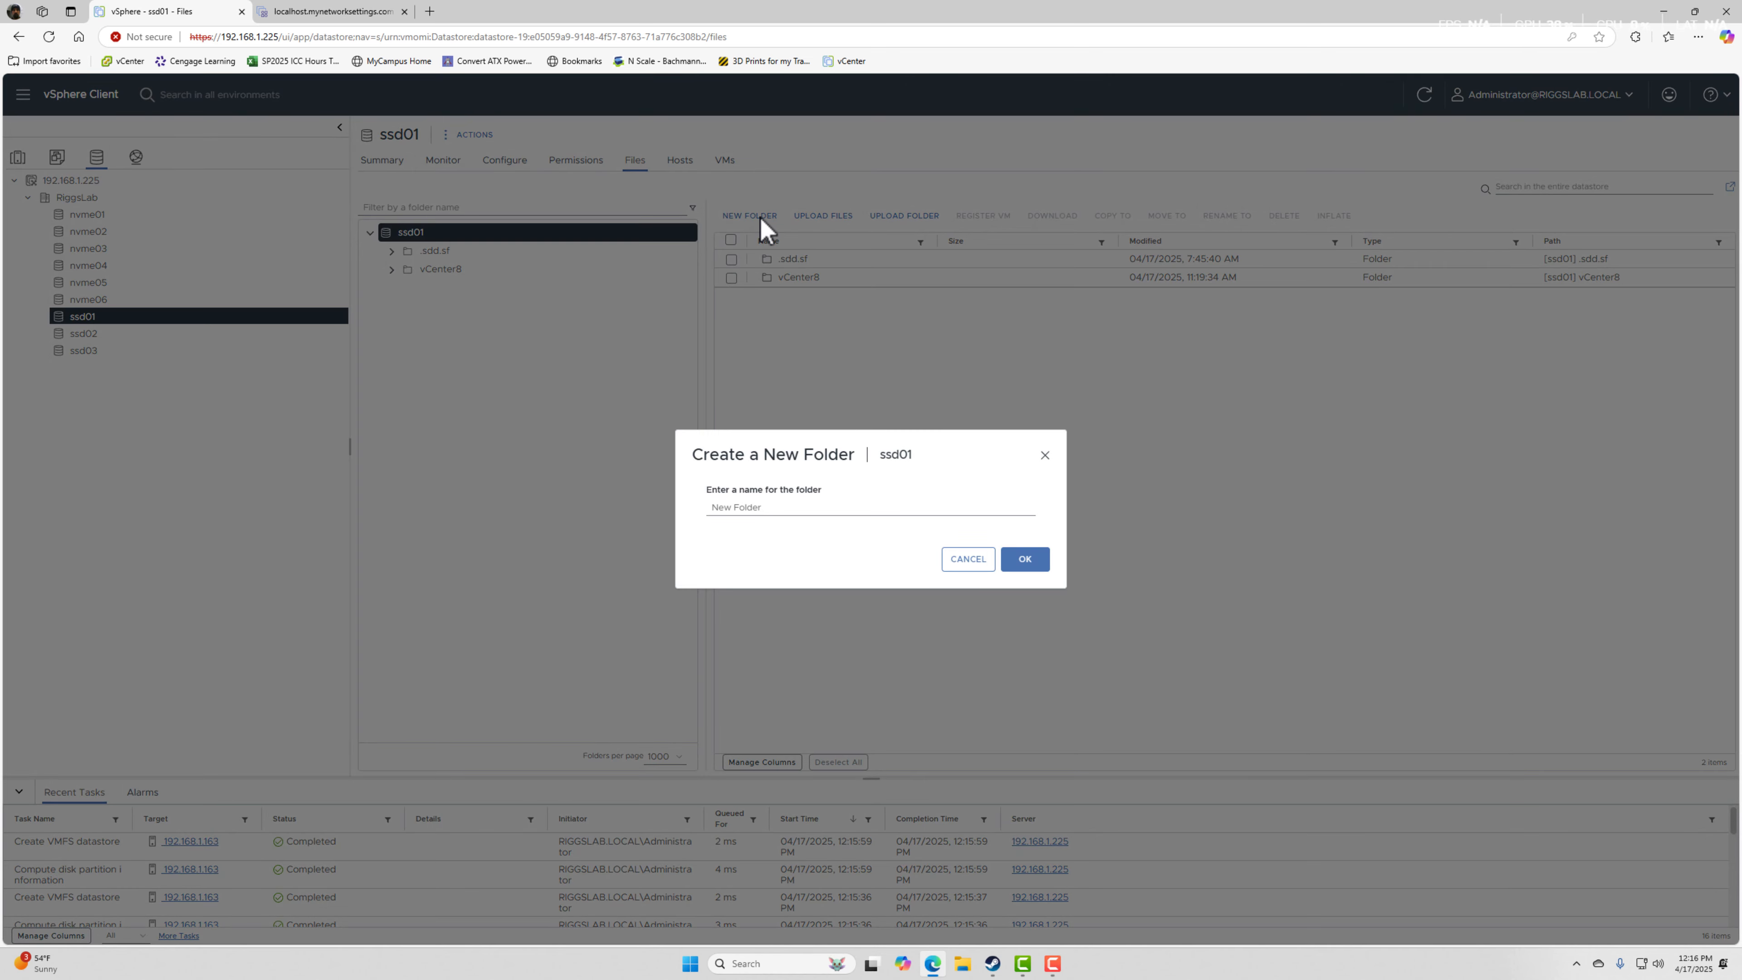
left_click(765, 507)
type("iso")
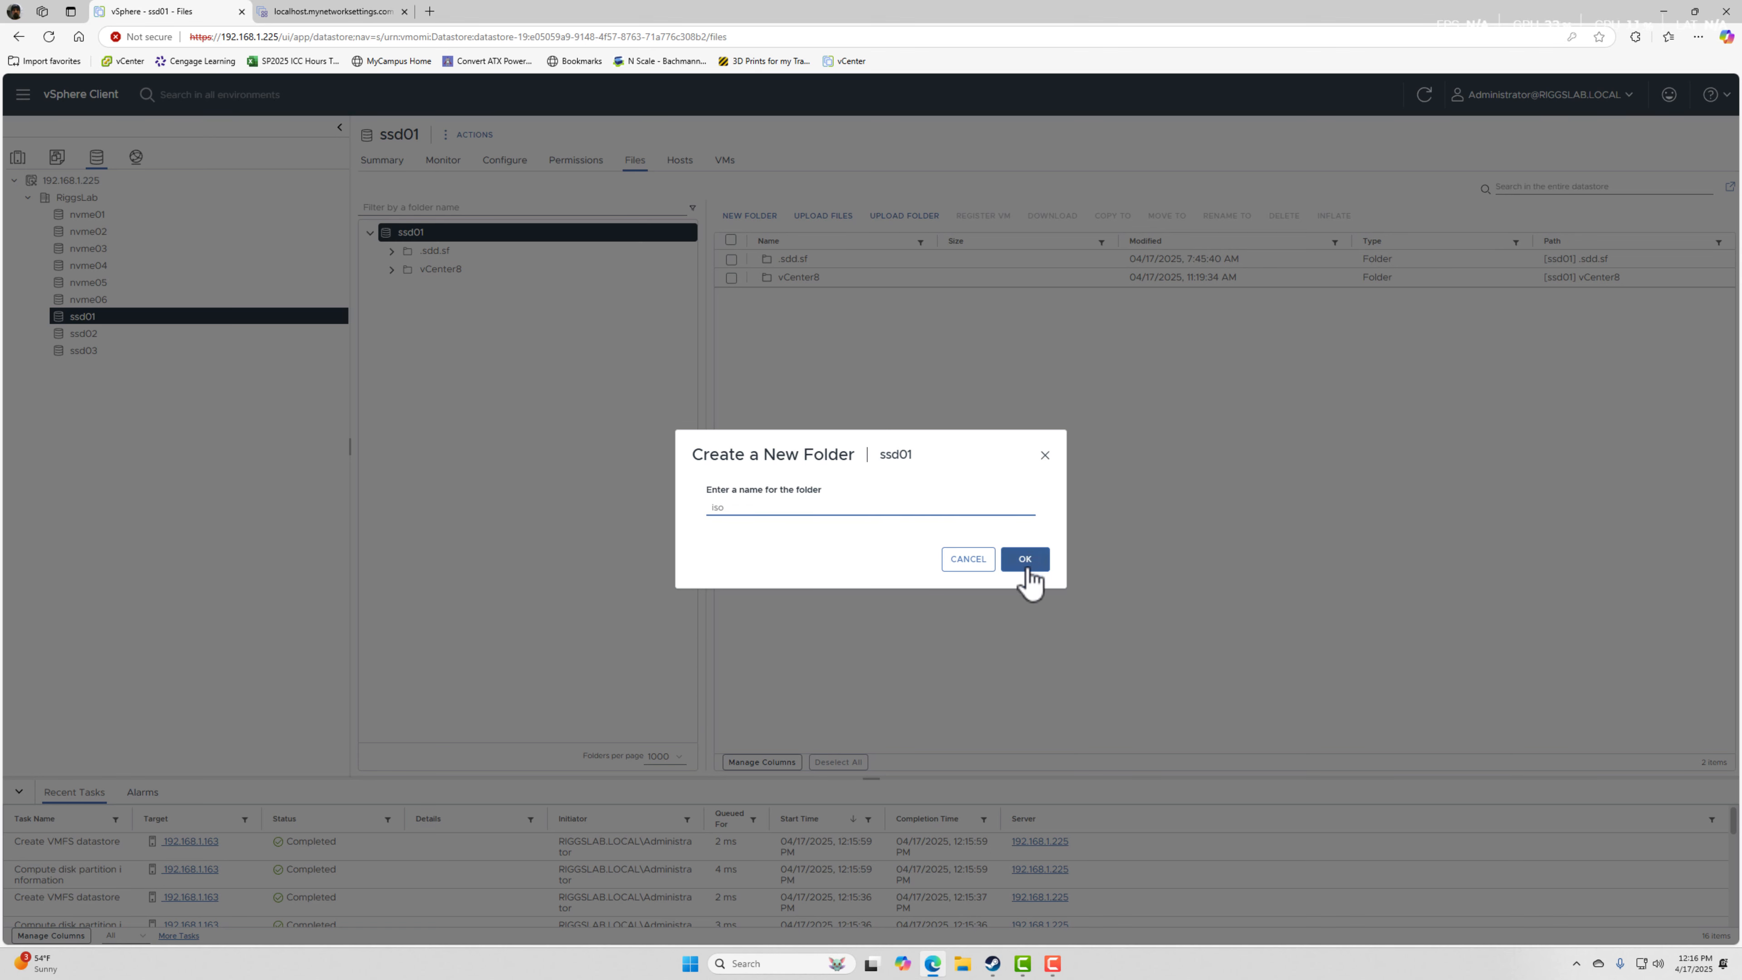
left_click(1029, 563)
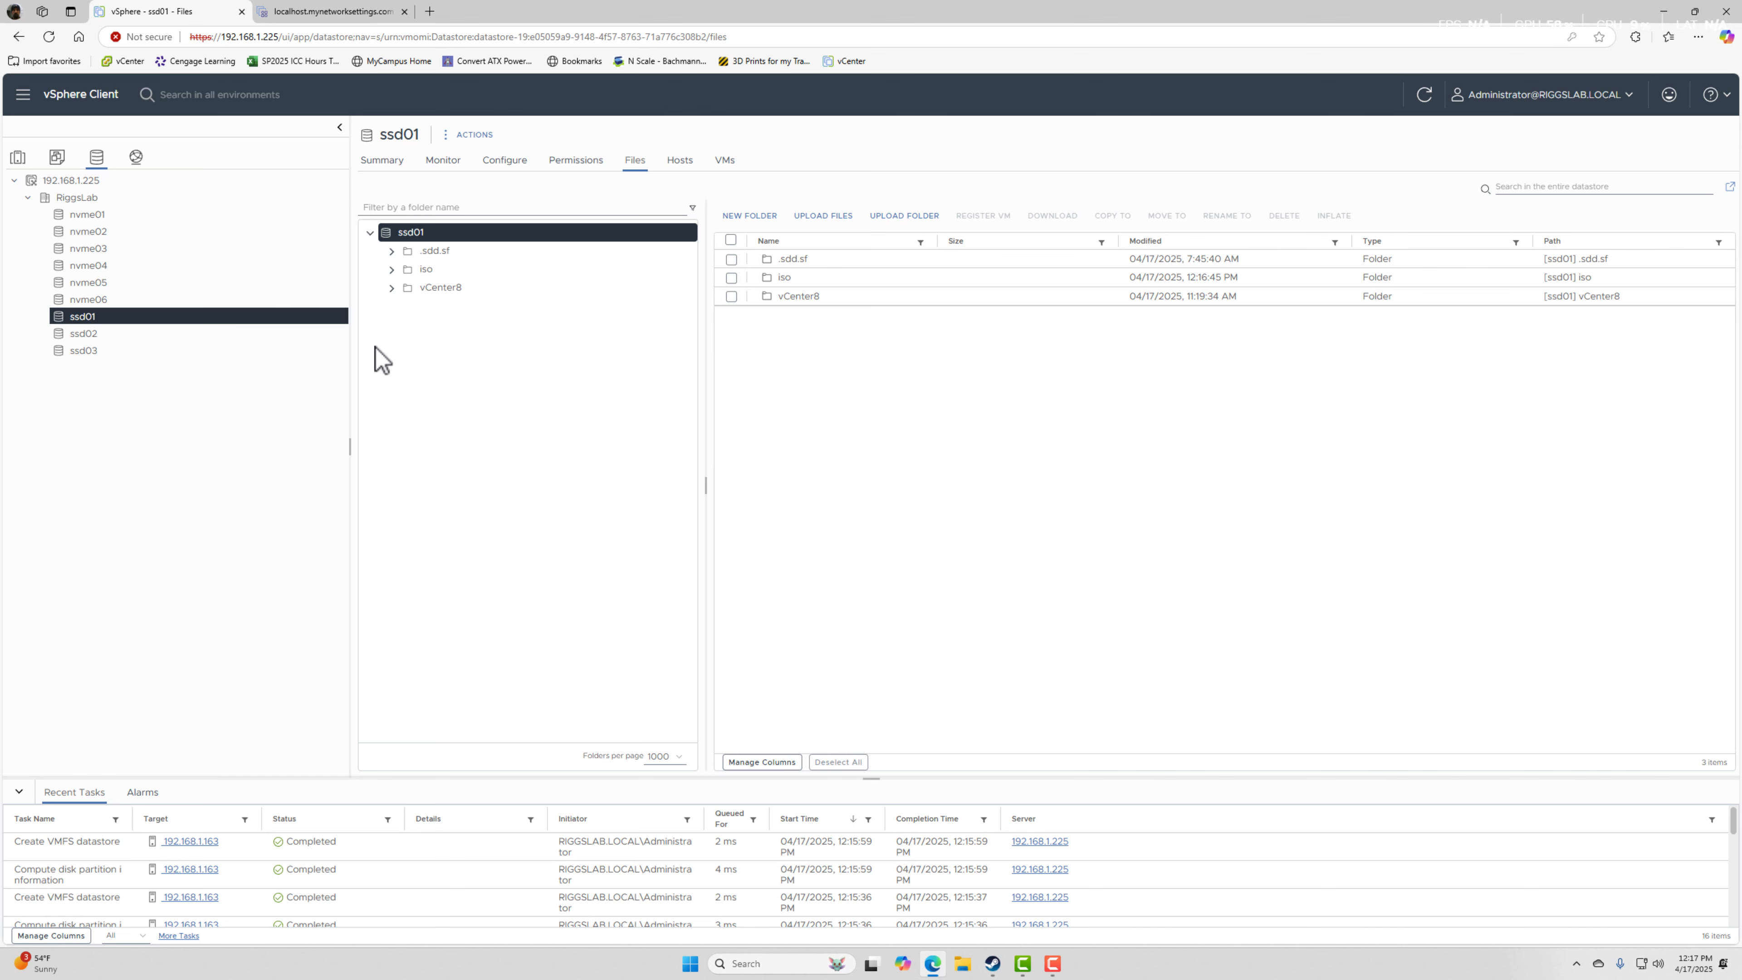
Look through the inventory views and open the networking inventory of vCenter 192.168.1.225.
left_click(58, 160)
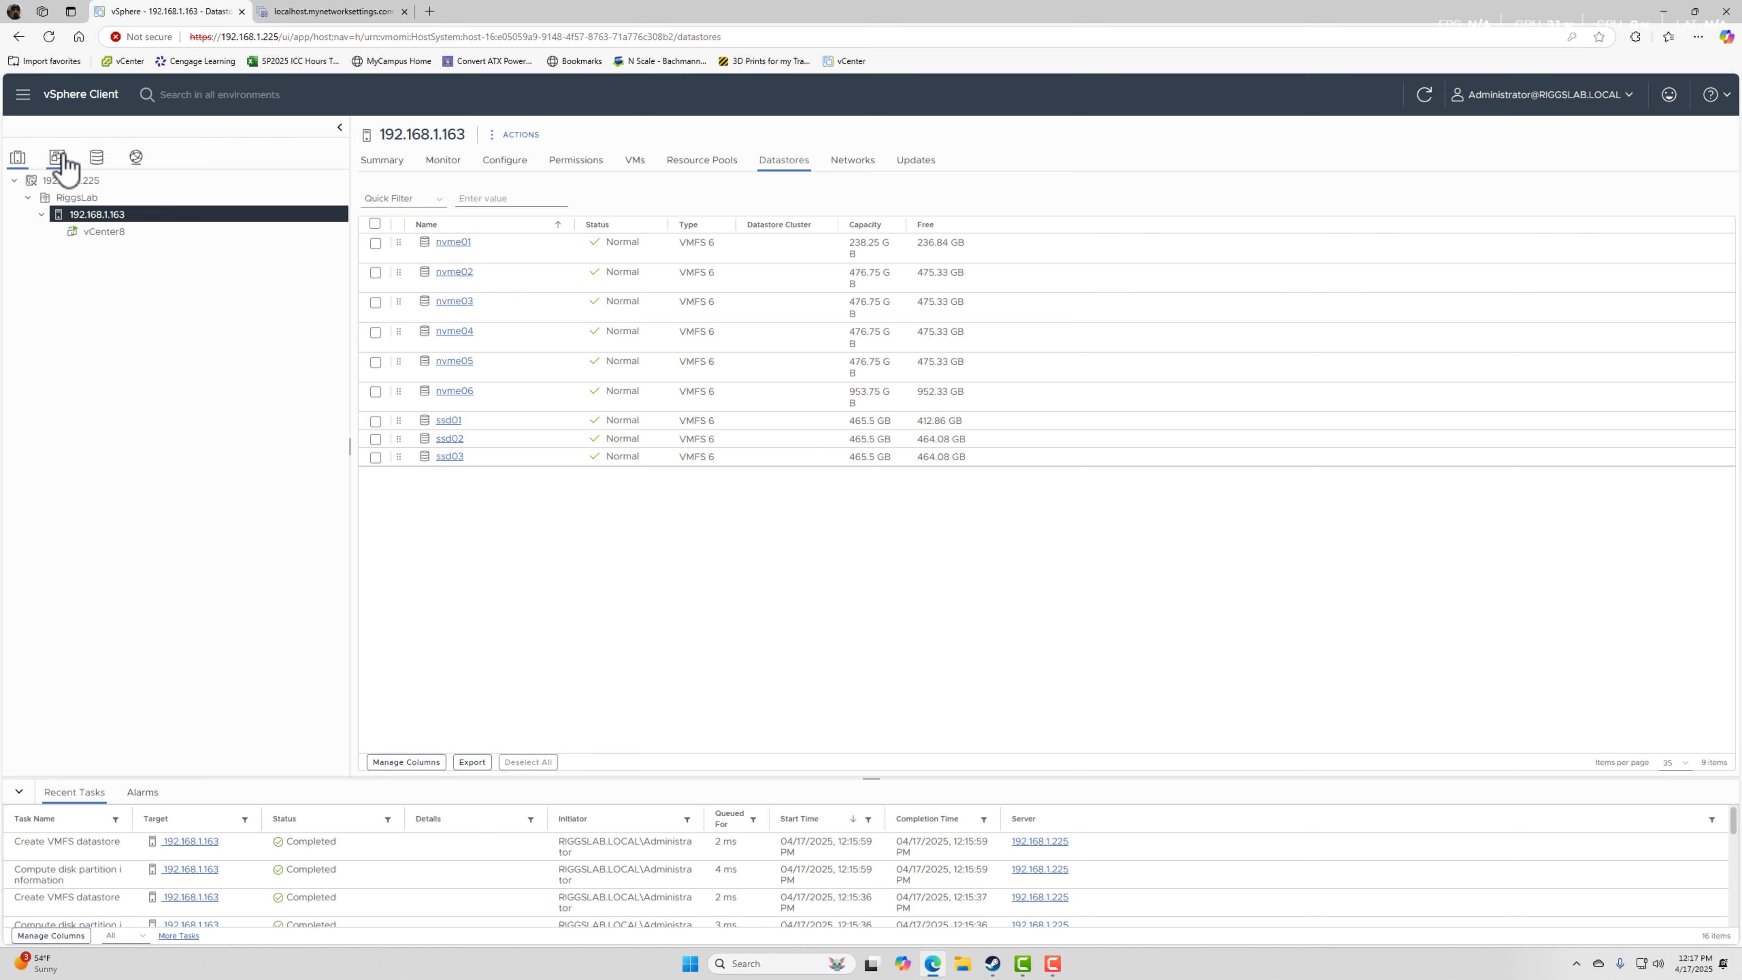
left_click(61, 157)
left_click(97, 159)
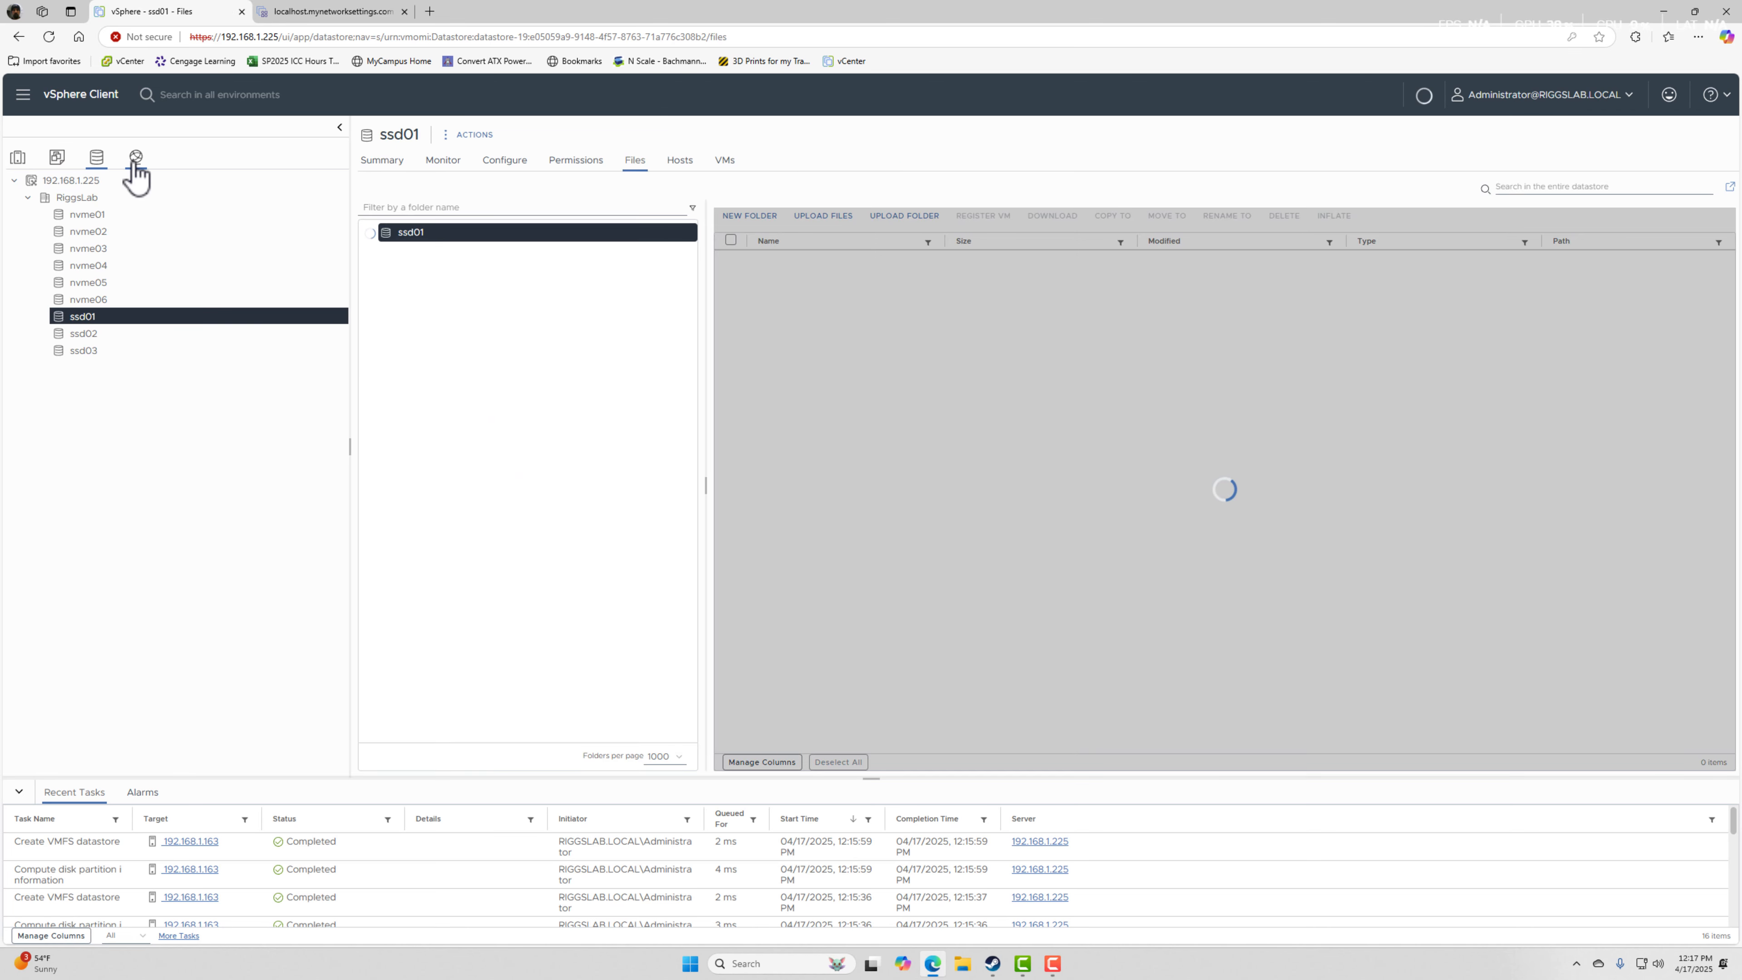
left_click(136, 158)
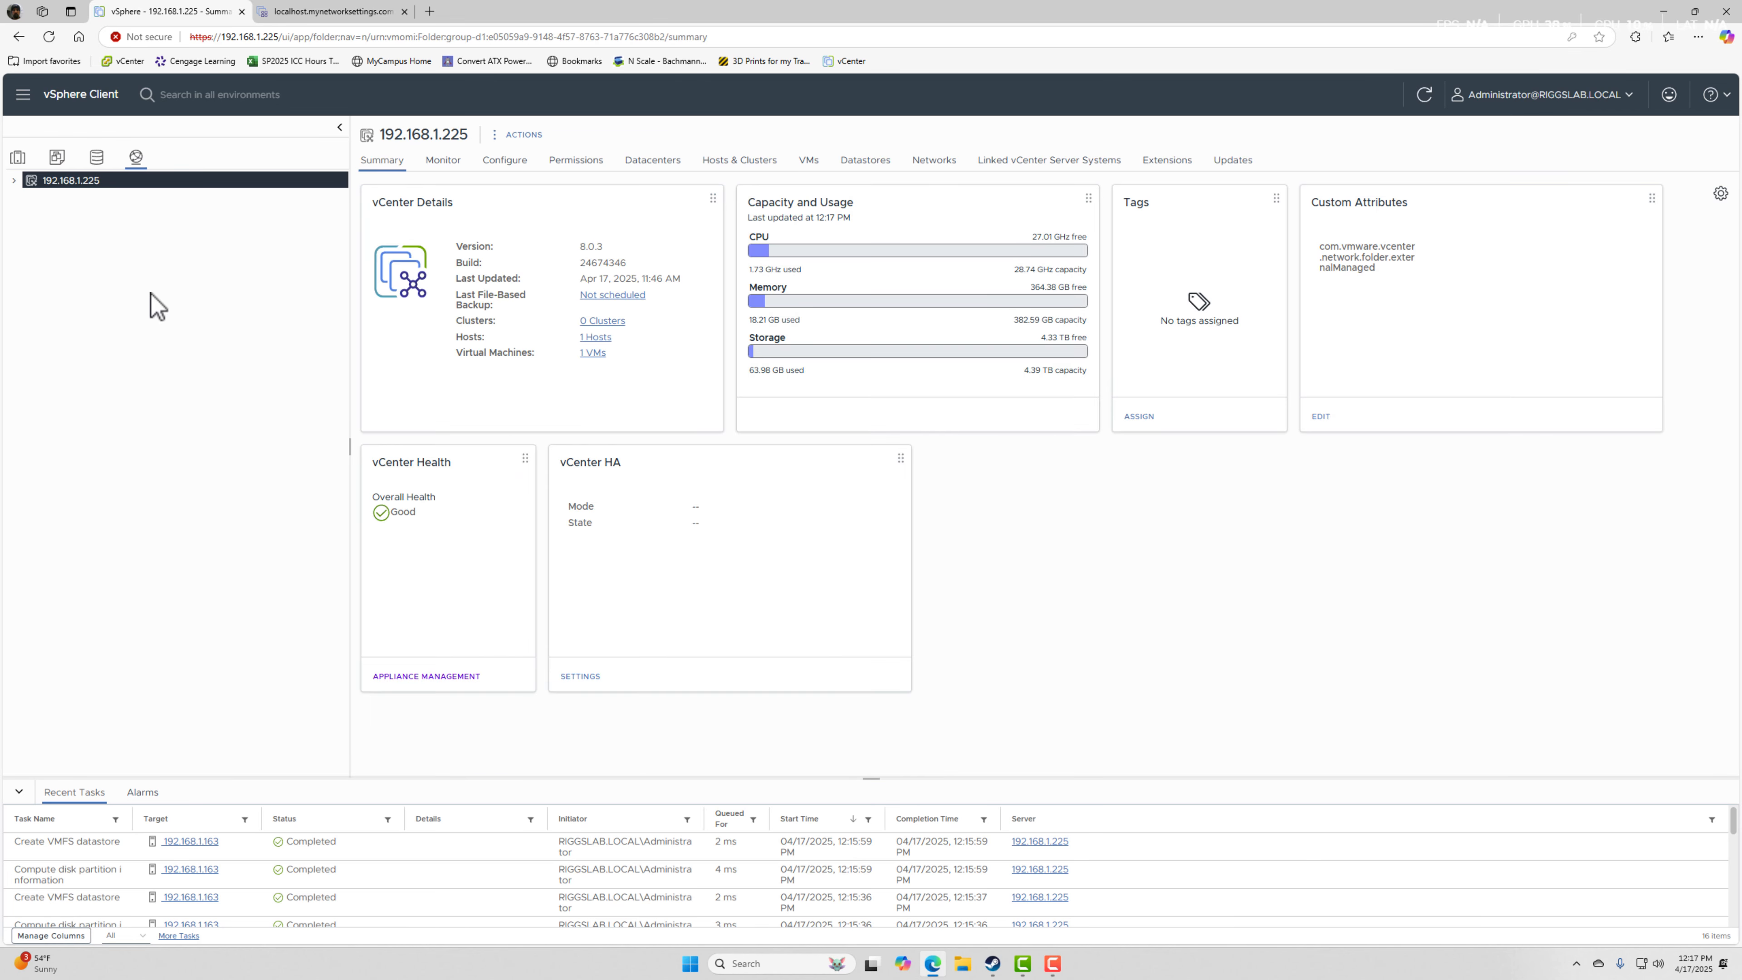